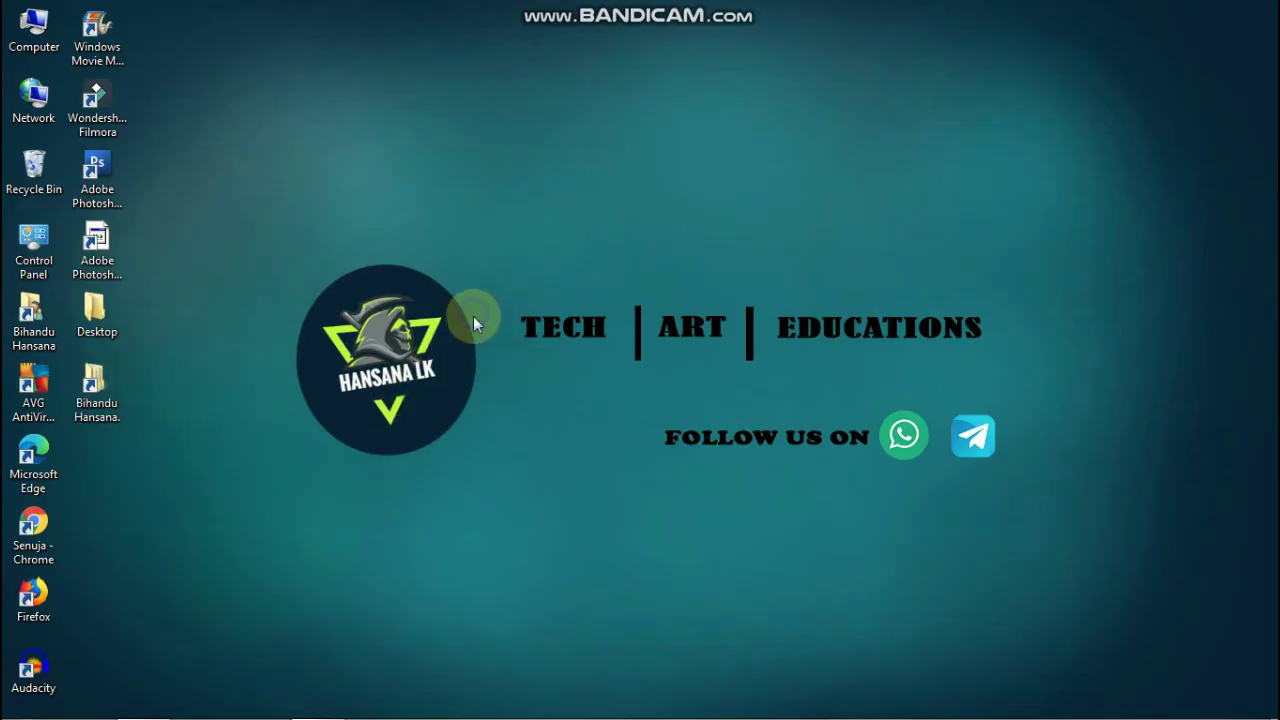
Refresh the Windows desktop and launch Photoshop from the taskbar
{"action": "right_click", "coordinate": [473, 316]}
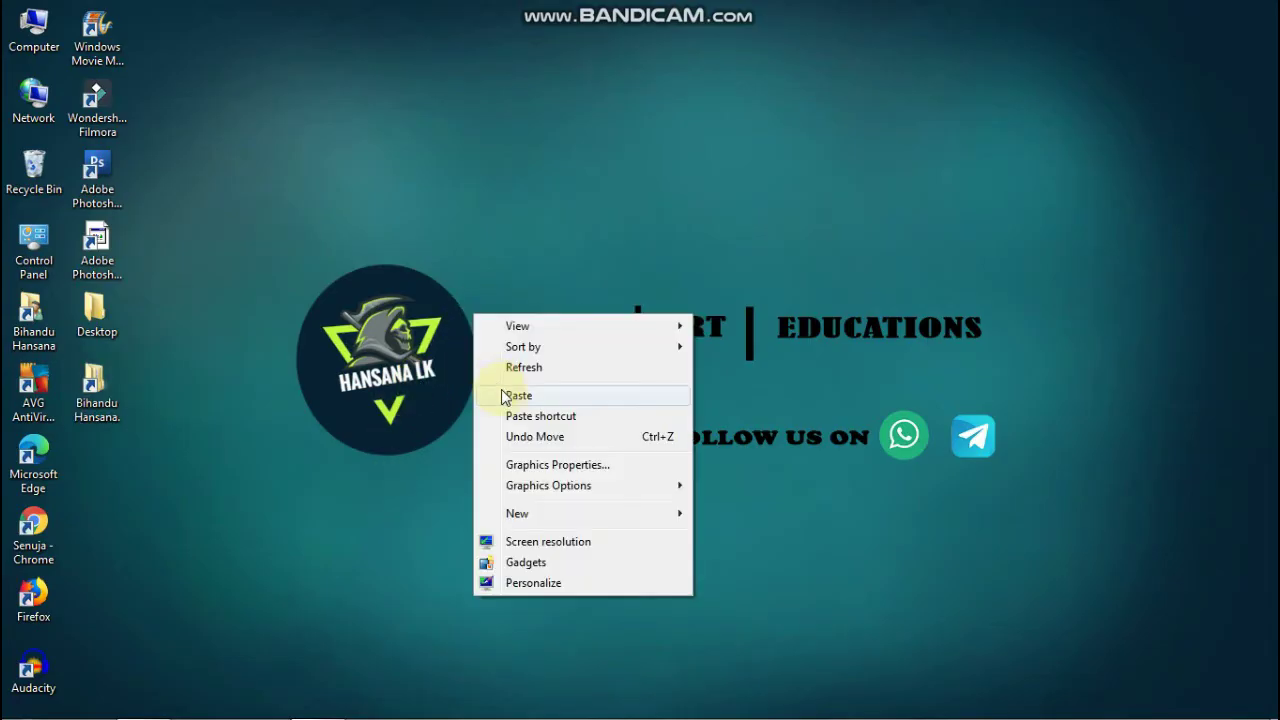
{"action": "left_click", "coordinate": [520, 367]}
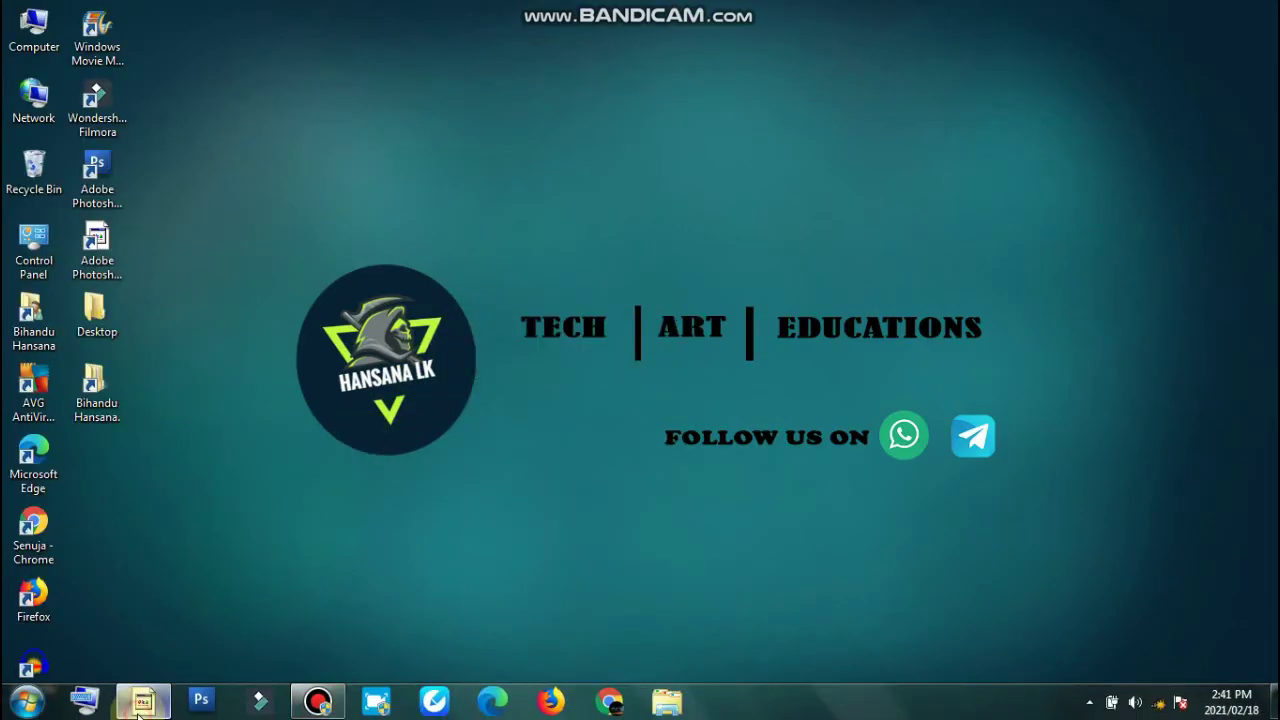
{"action": "left_click", "coordinate": [143, 700]}
Create a new document via File > New: 1000 × 600 pixels, 300 ppi, white background
{"action": "left_click", "coordinate": [55, 14]}
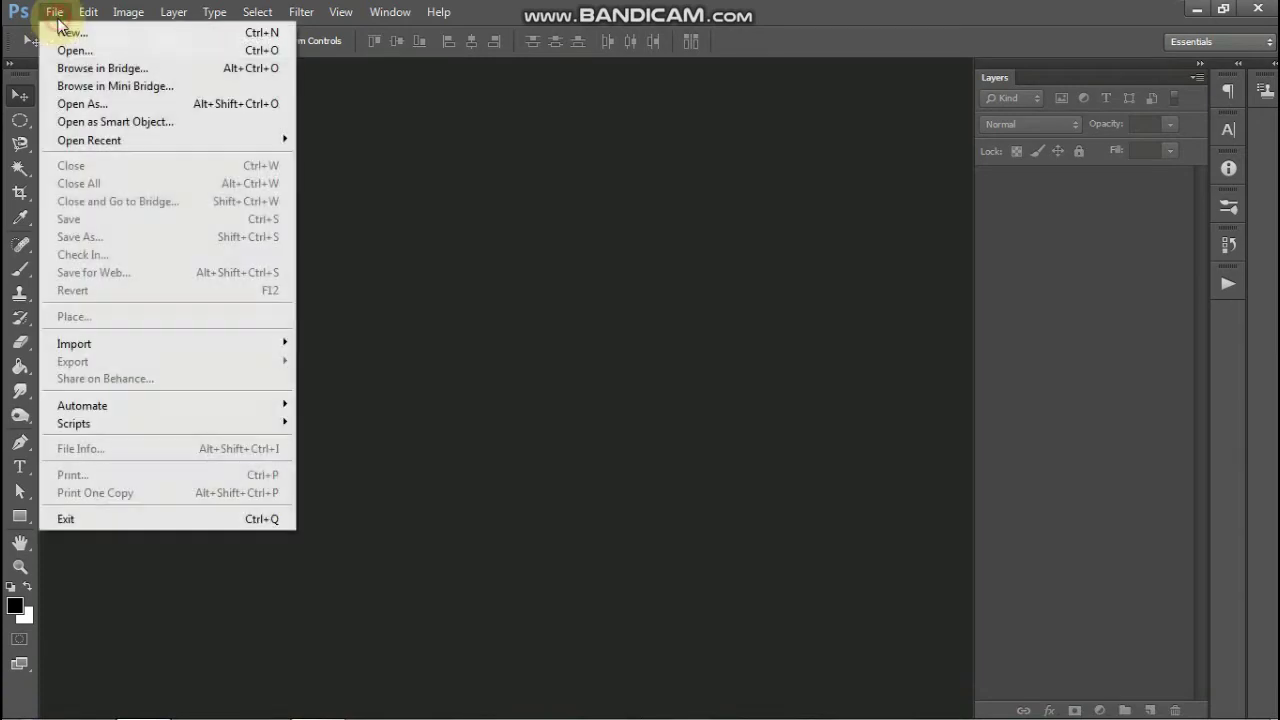
{"action": "left_click", "coordinate": [60, 30]}
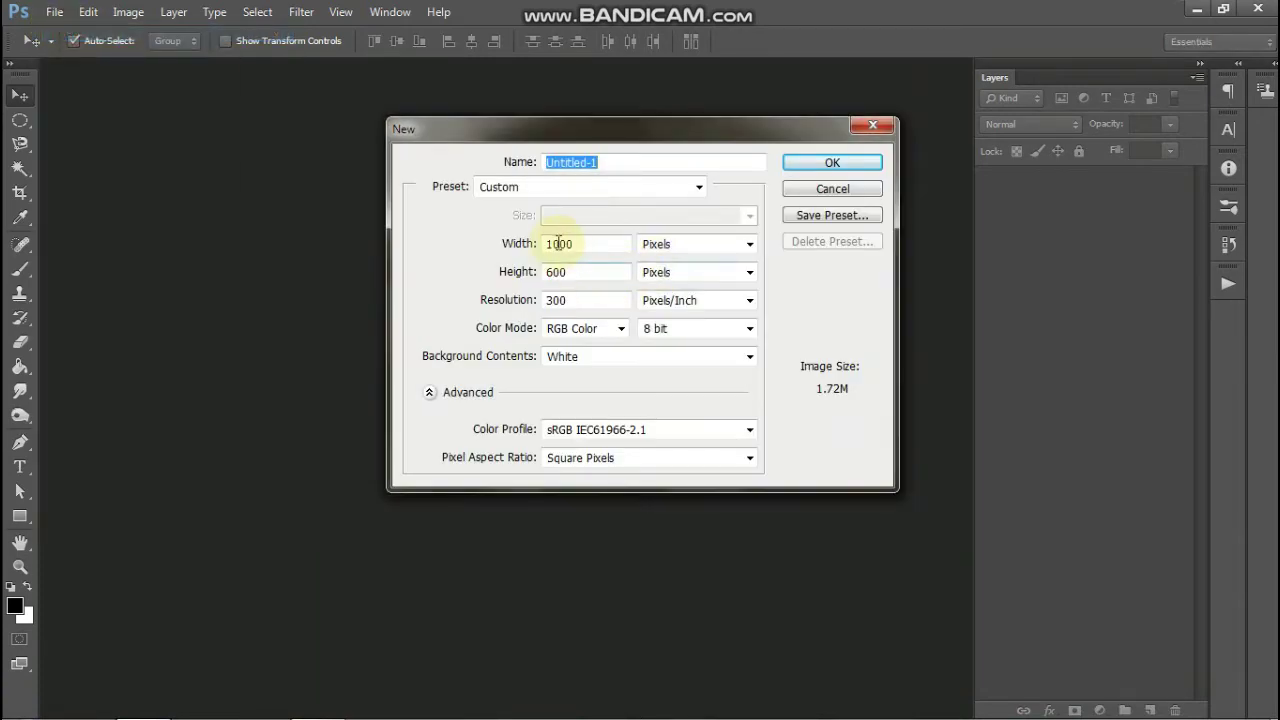
{"action": "double_click", "coordinate": [577, 249]}
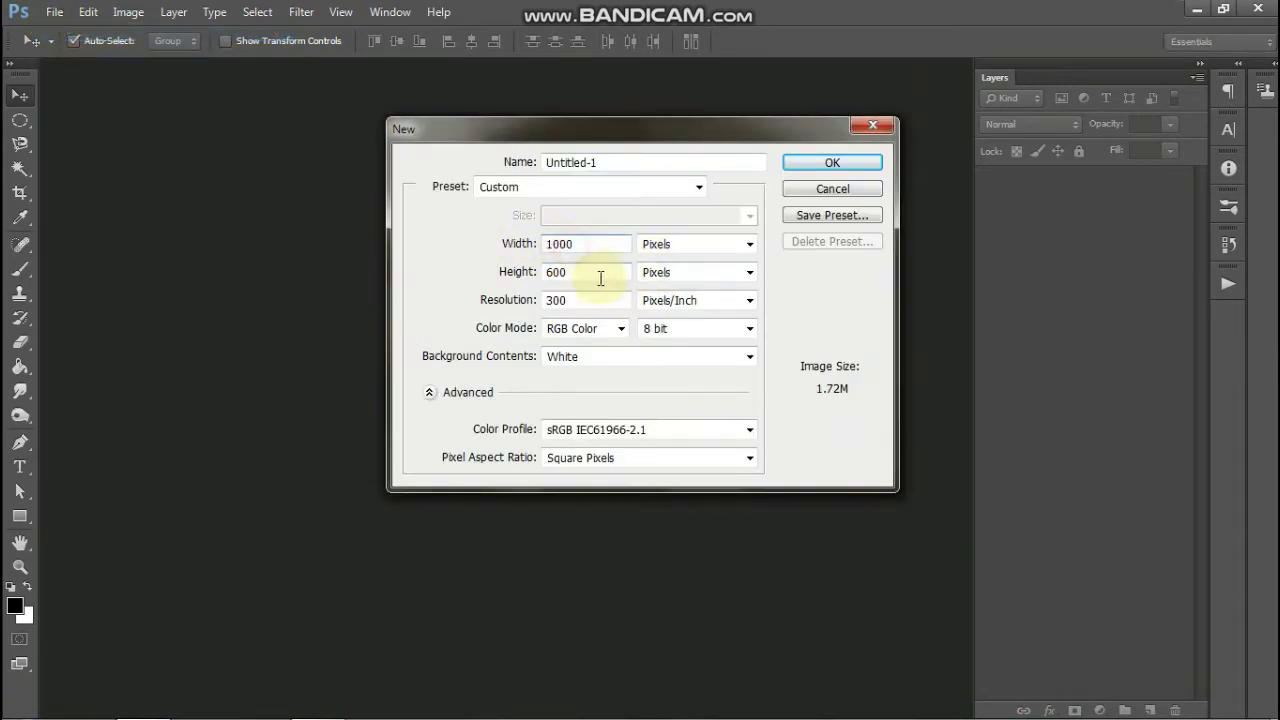
{"action": "left_click", "coordinate": [522, 272]}
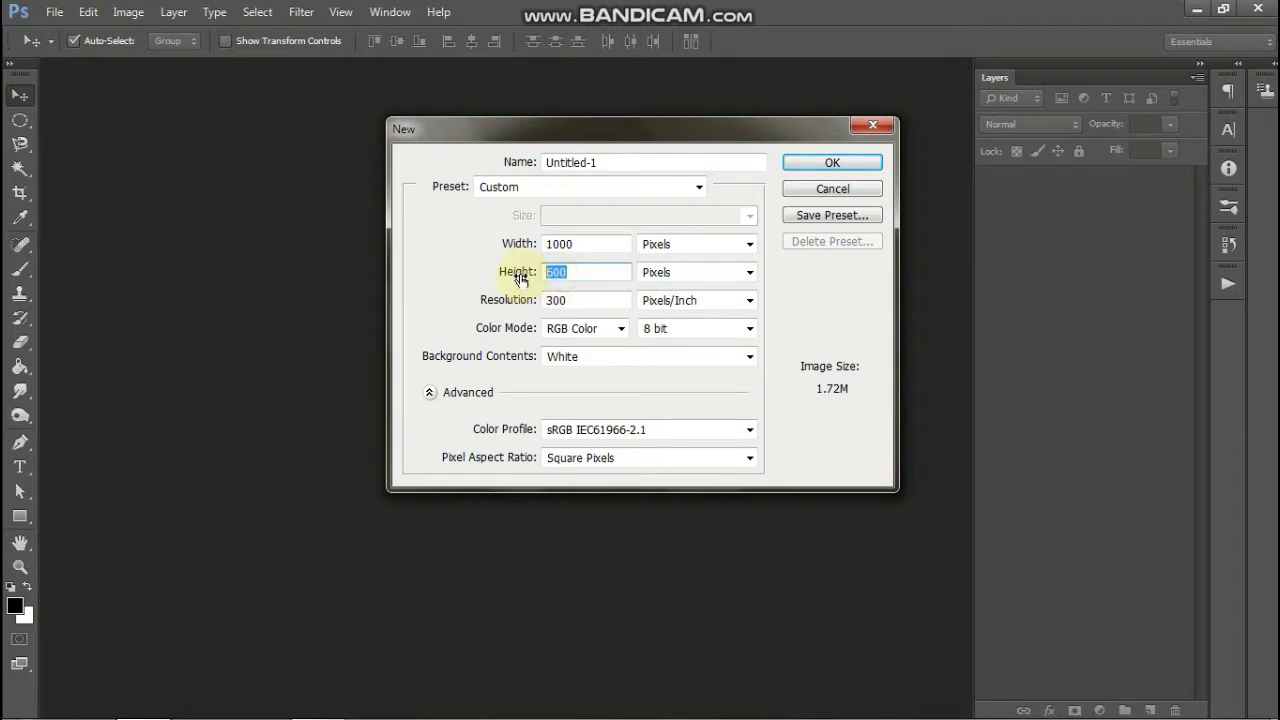
{"action": "left_click", "coordinate": [584, 272]}
{"action": "left_click", "coordinate": [751, 250]}
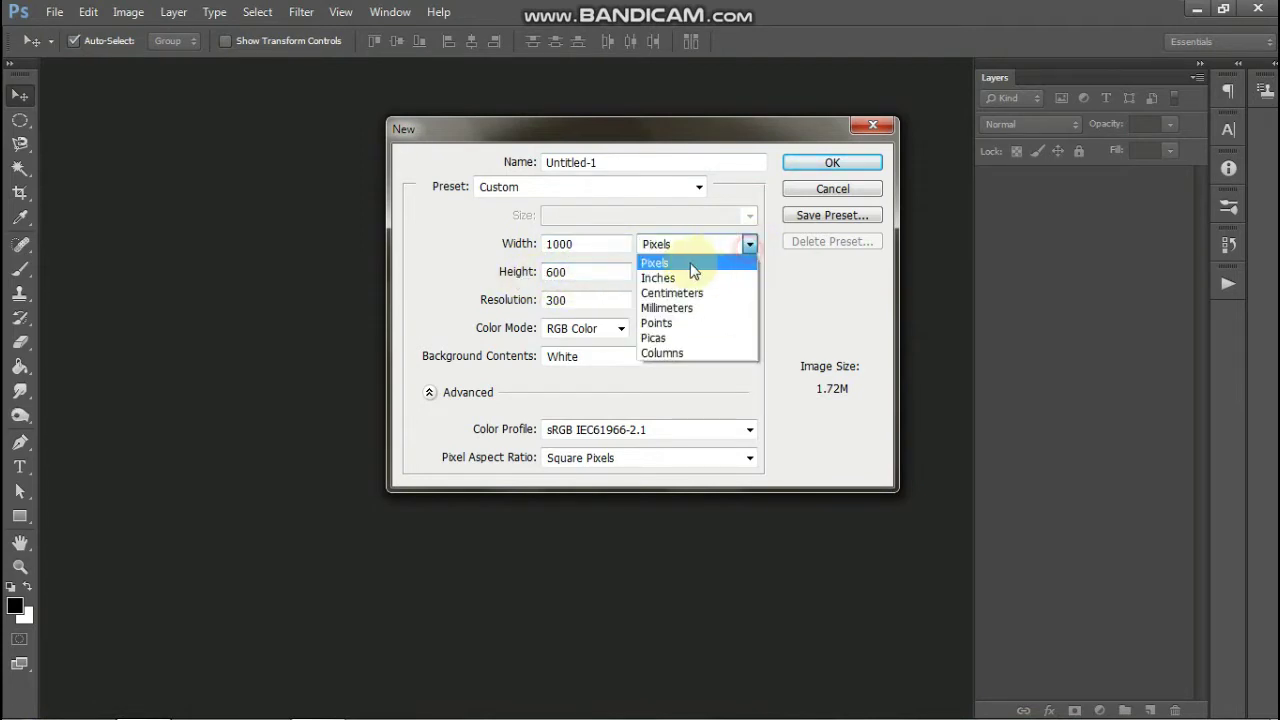
{"action": "left_click", "coordinate": [694, 262]}
{"action": "left_click", "coordinate": [746, 273]}
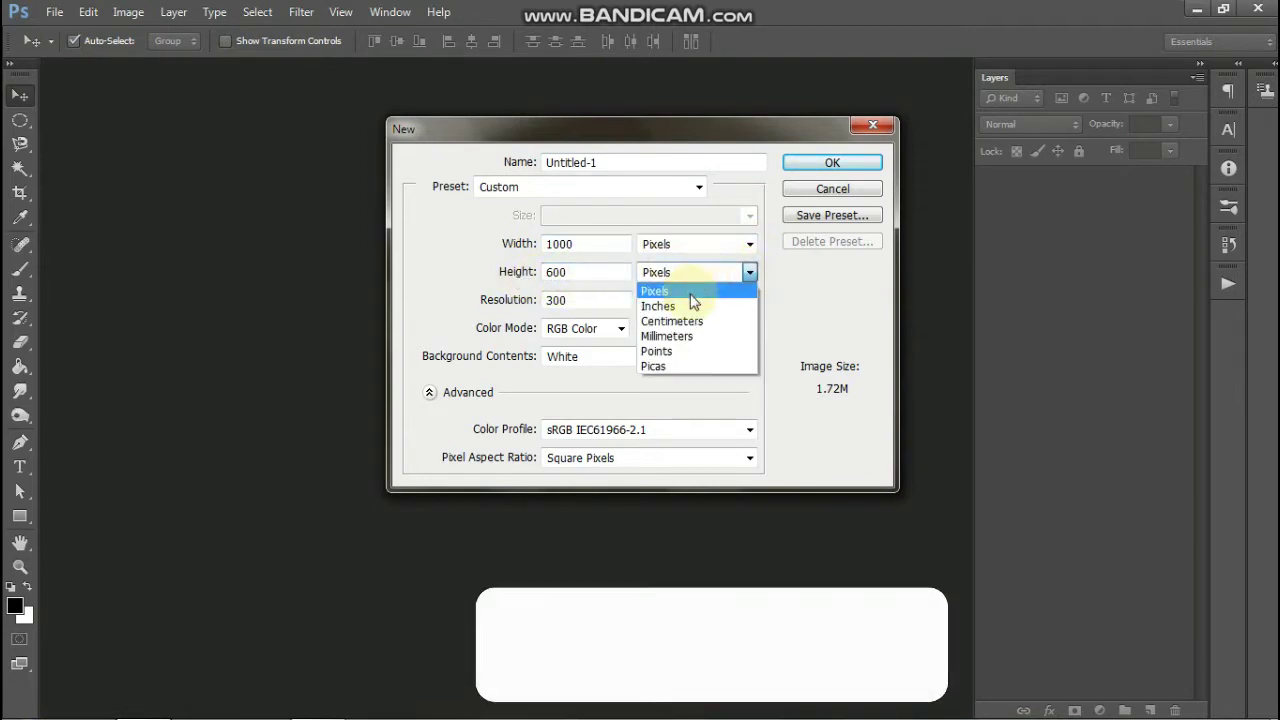
{"action": "left_click", "coordinate": [690, 286]}
{"action": "left_click", "coordinate": [837, 163]}
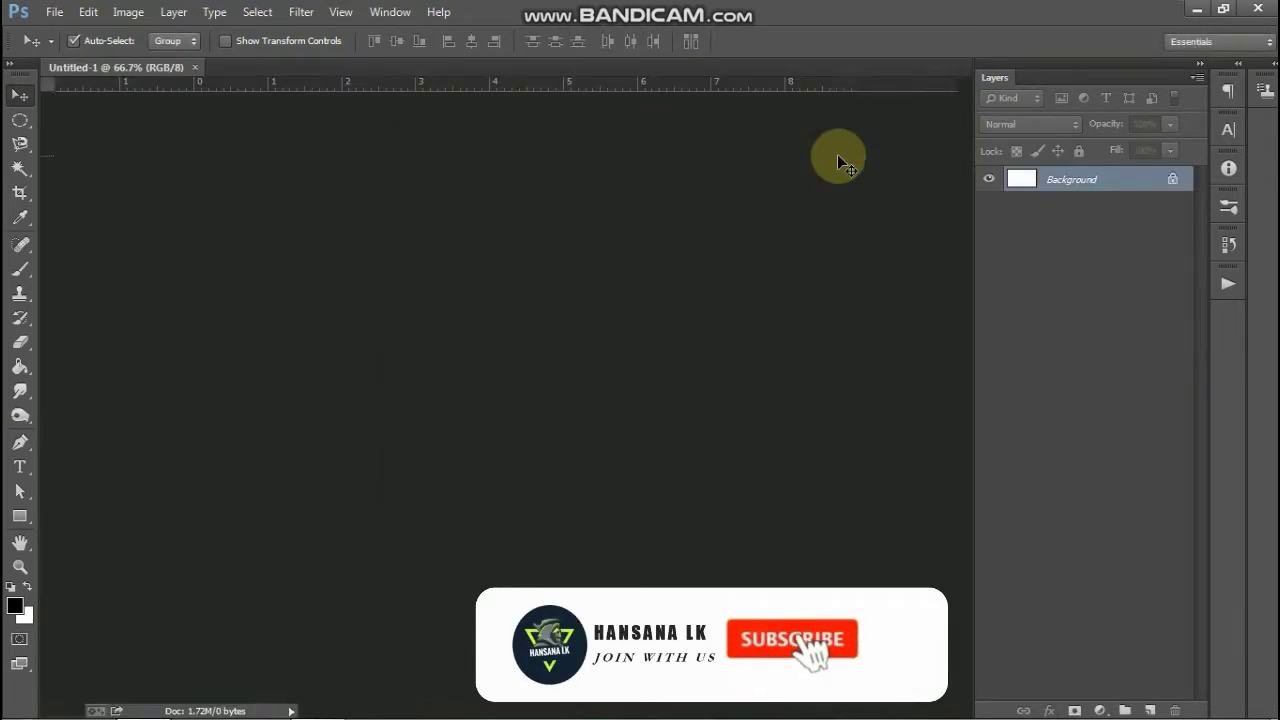
Type 'Hansana LK' as a new text layer on the canvas
{"action": "scroll", "coordinate": [615, 352], "scroll_direction": "up", "scroll_amount": 1}
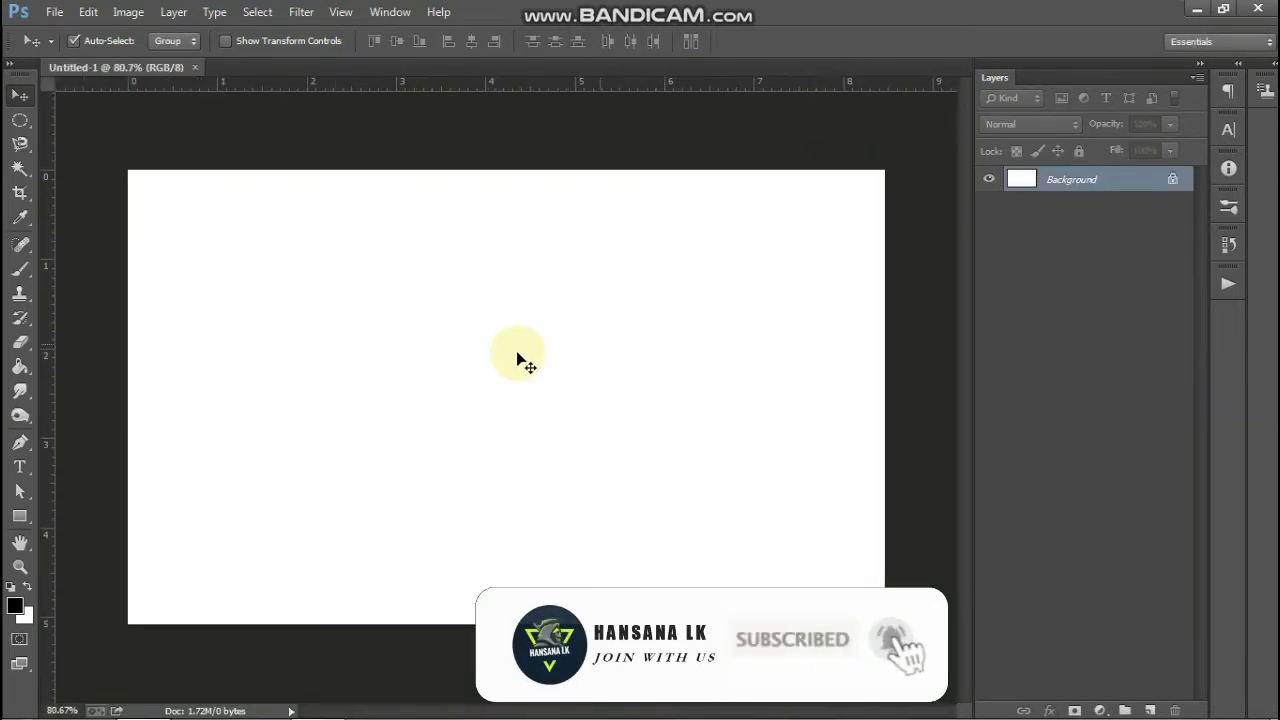
{"action": "left_click", "coordinate": [21, 468]}
{"action": "left_click", "coordinate": [313, 308]}
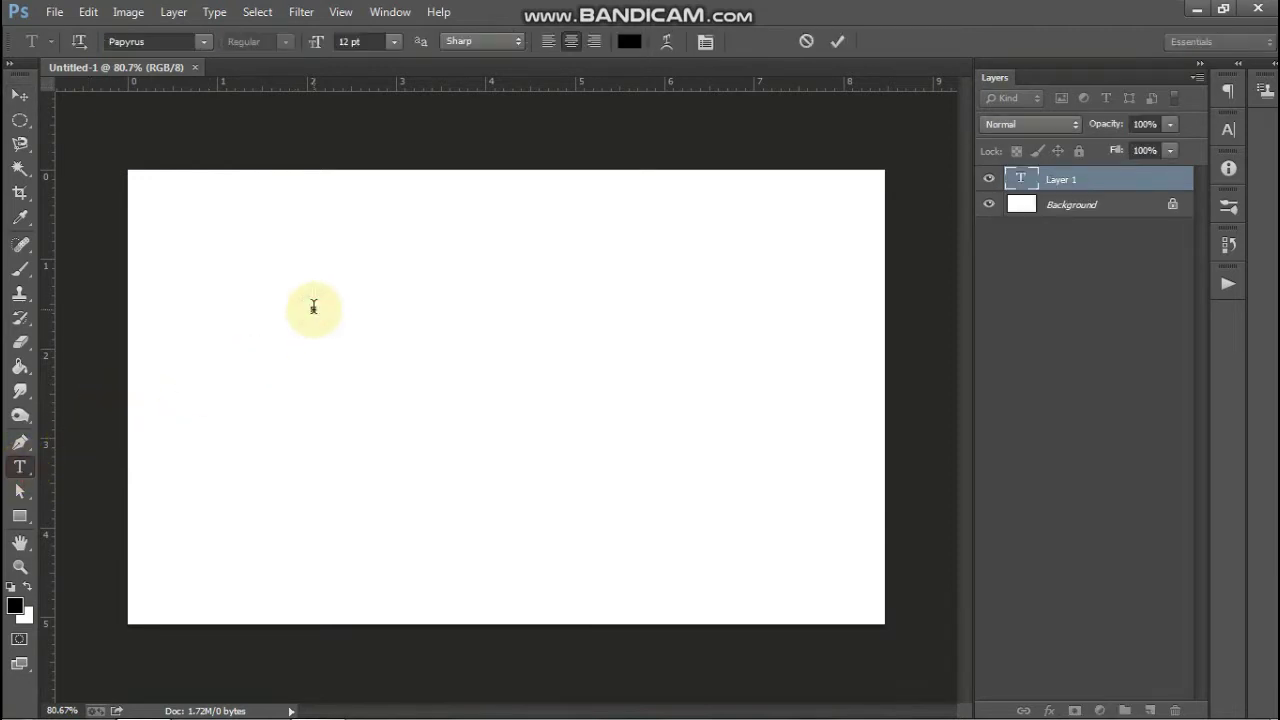
{"action": "type", "text": "H"}
{"action": "type", "text": "ans"}
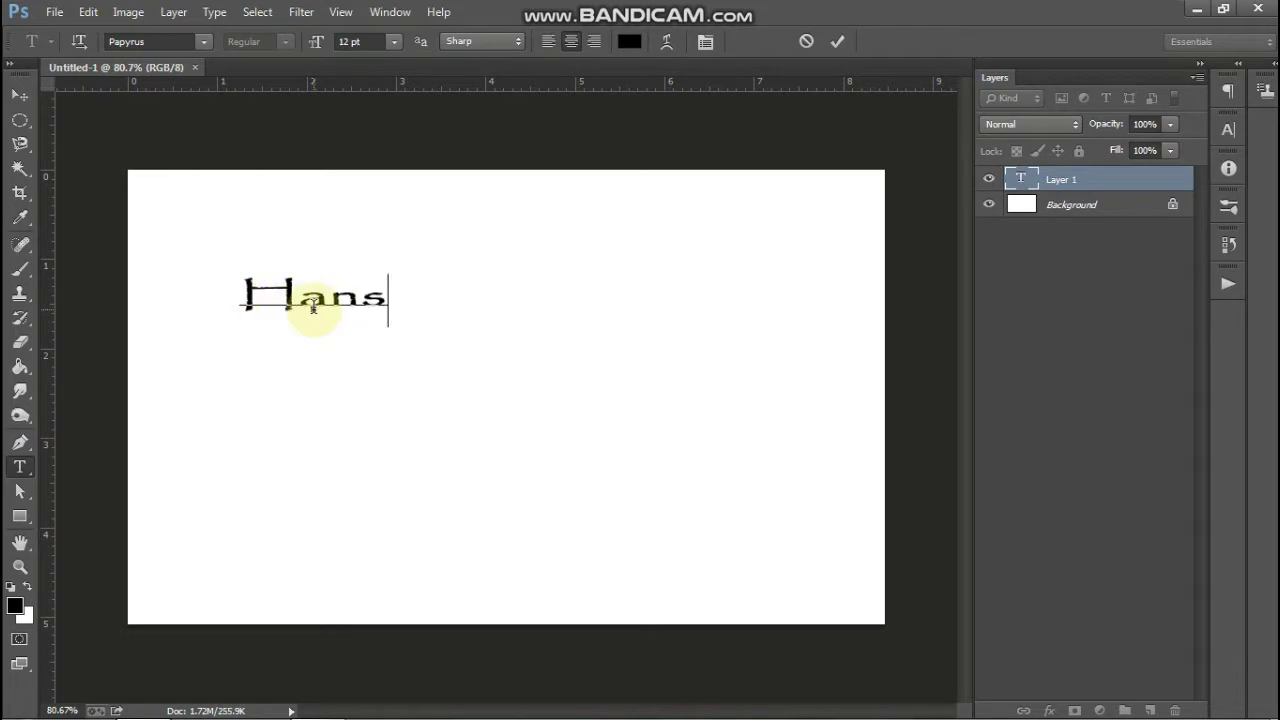
{"action": "type", "text": "a"}
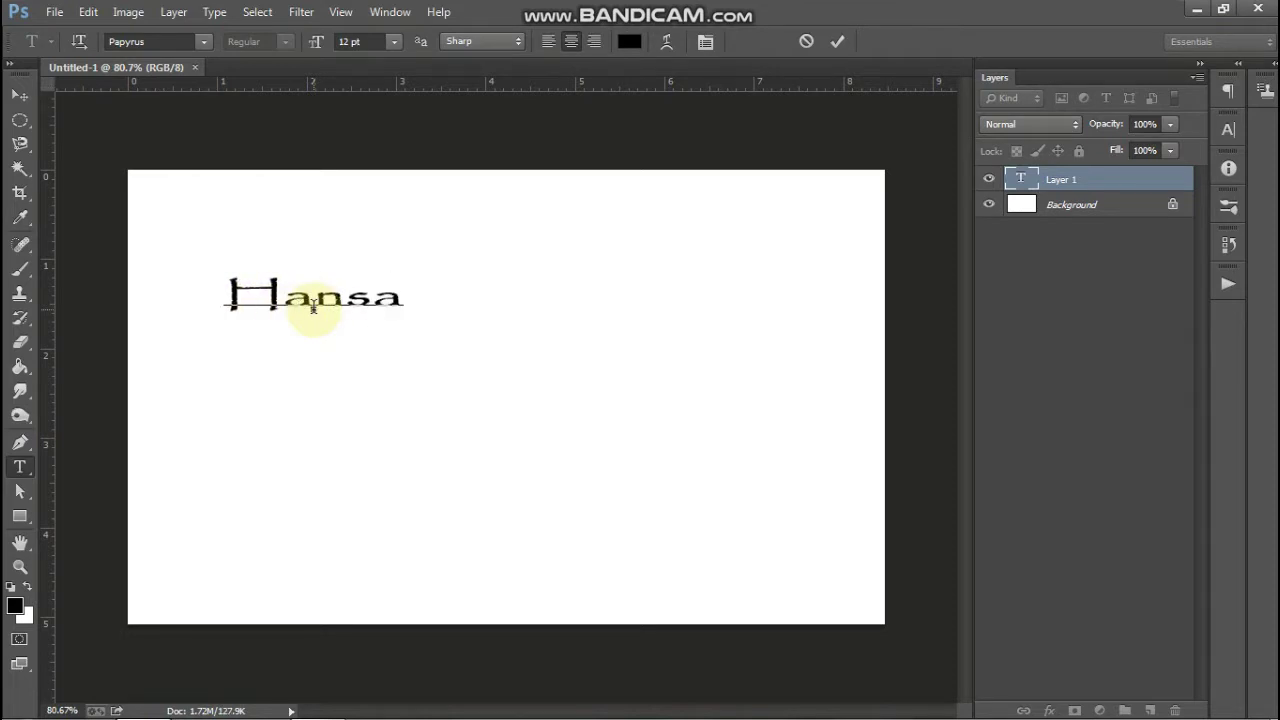
{"action": "type", "text": "na "}
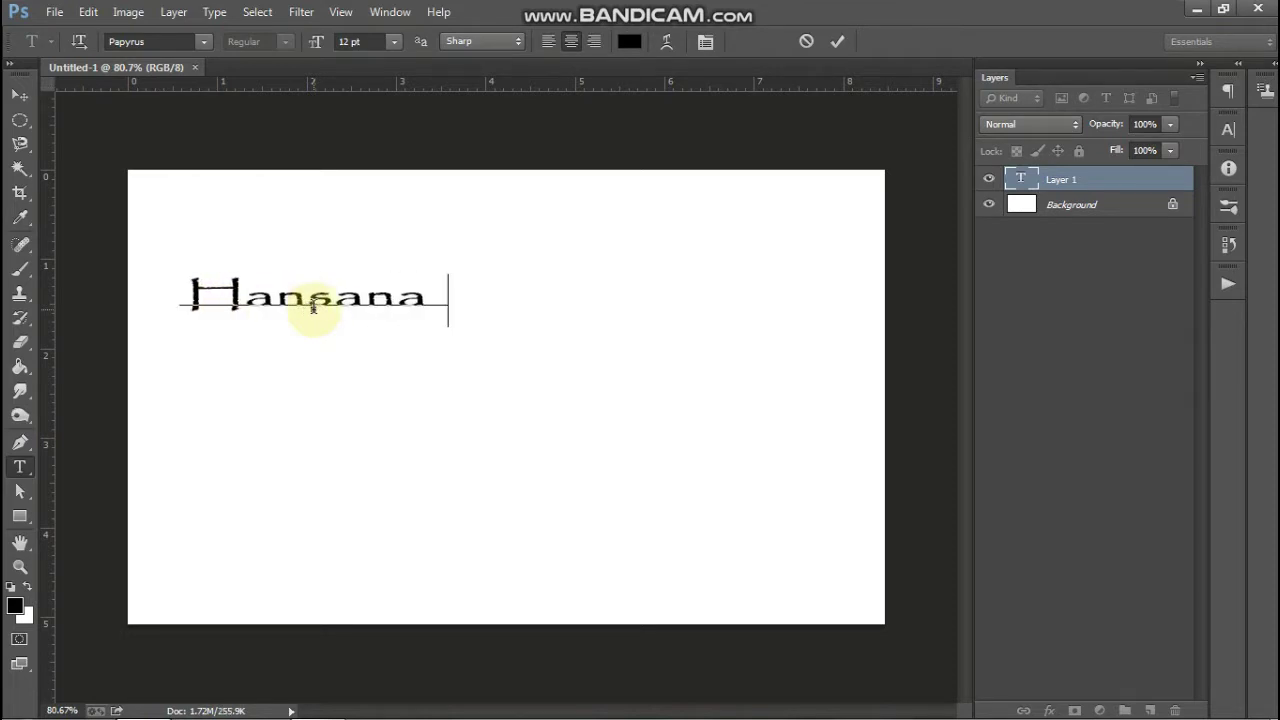
{"action": "type", "text": "lk"}
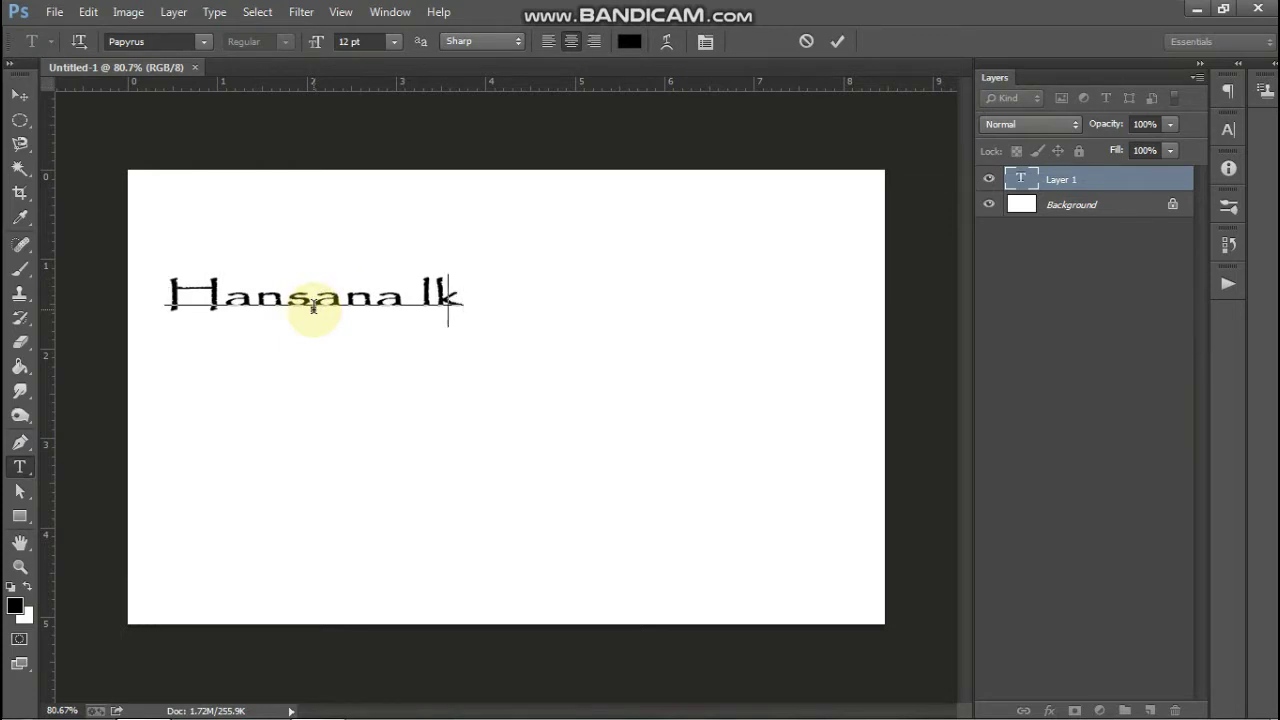
{"action": "key", "text": "BackSpace"}
{"action": "key", "text": "BackSpace"}
{"action": "type", "text": "L"}
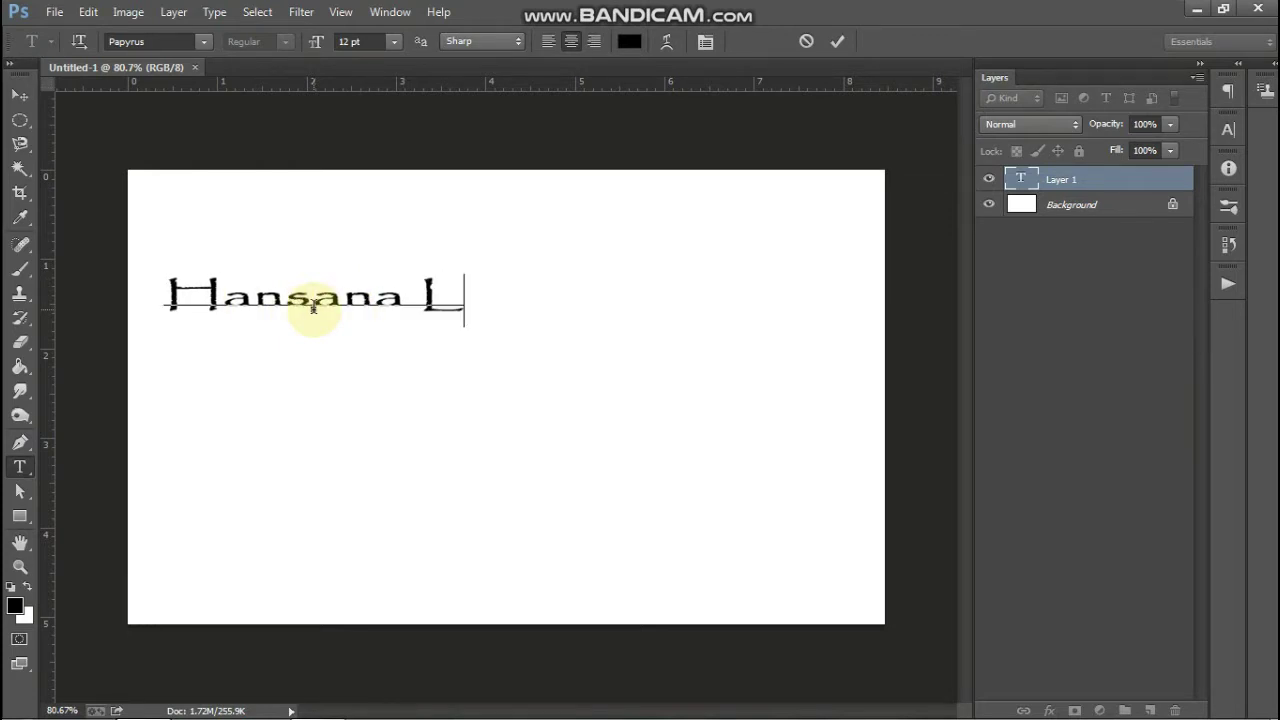
{"action": "type", "text": "K"}
Move the Hansana LK text toward the canvas centre and select all of it
{"action": "left_click_drag", "start_coordinate": [329, 334], "coordinate": [491, 384]}
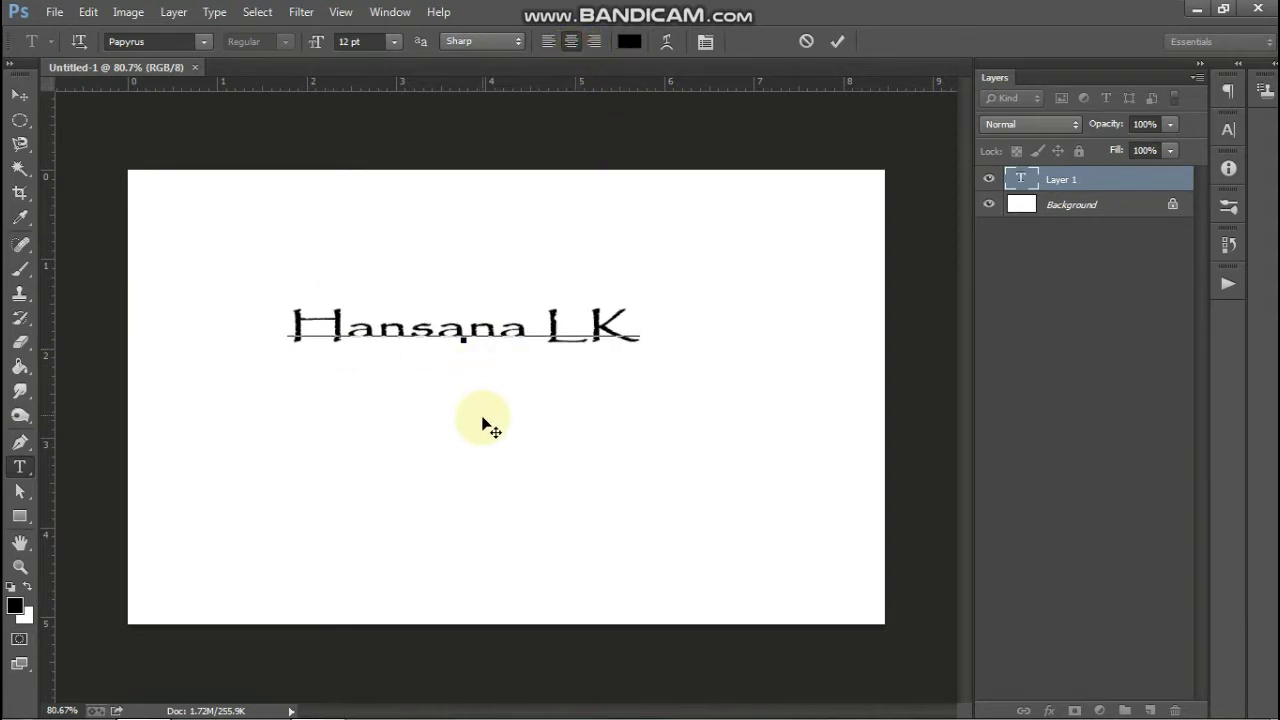
{"action": "key", "text": "BackSpace"}
{"action": "key", "text": "BackSpace"}
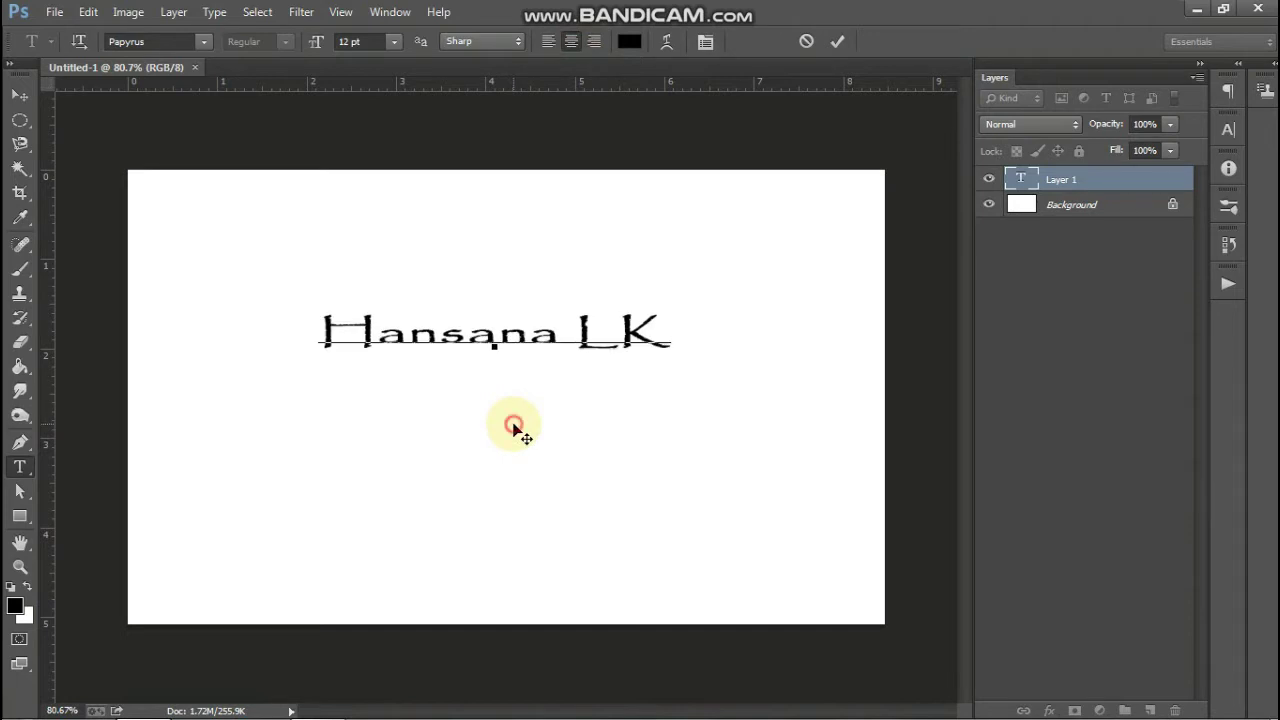
{"action": "left_click_drag", "start_coordinate": [514, 430], "coordinate": [523, 434]}
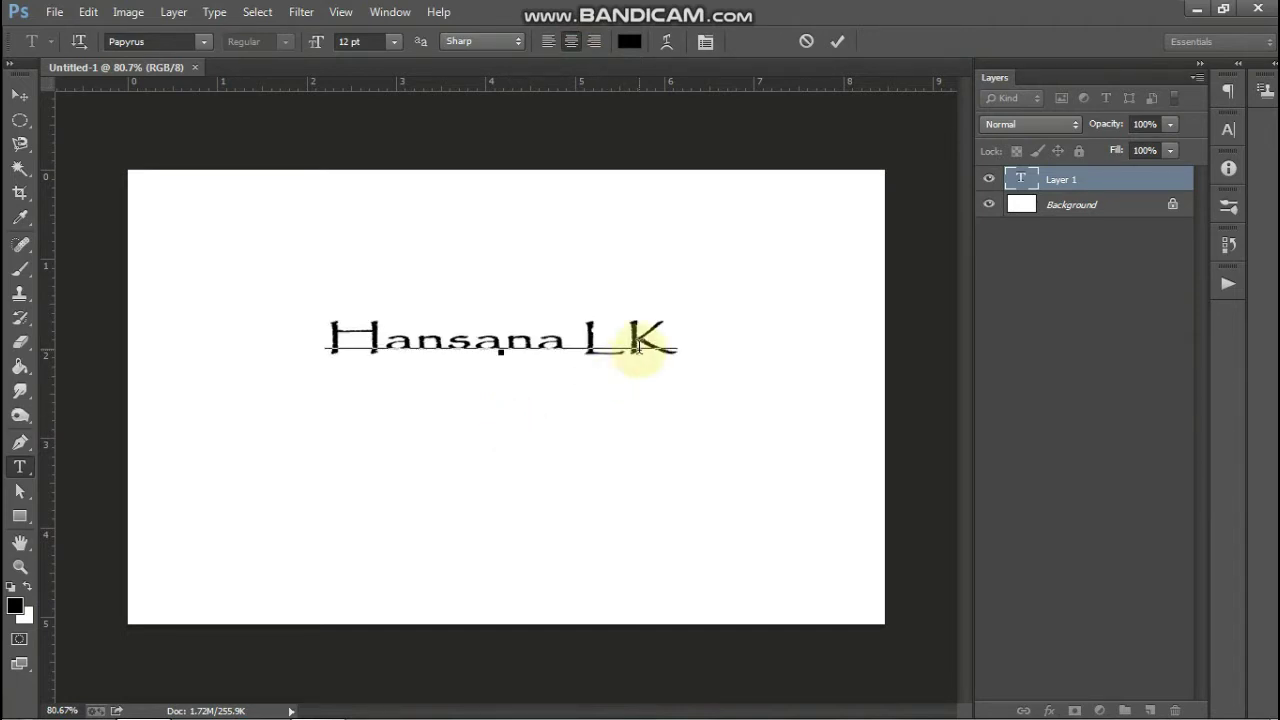
{"action": "left_click_drag", "start_coordinate": [672, 346], "coordinate": [300, 350]}
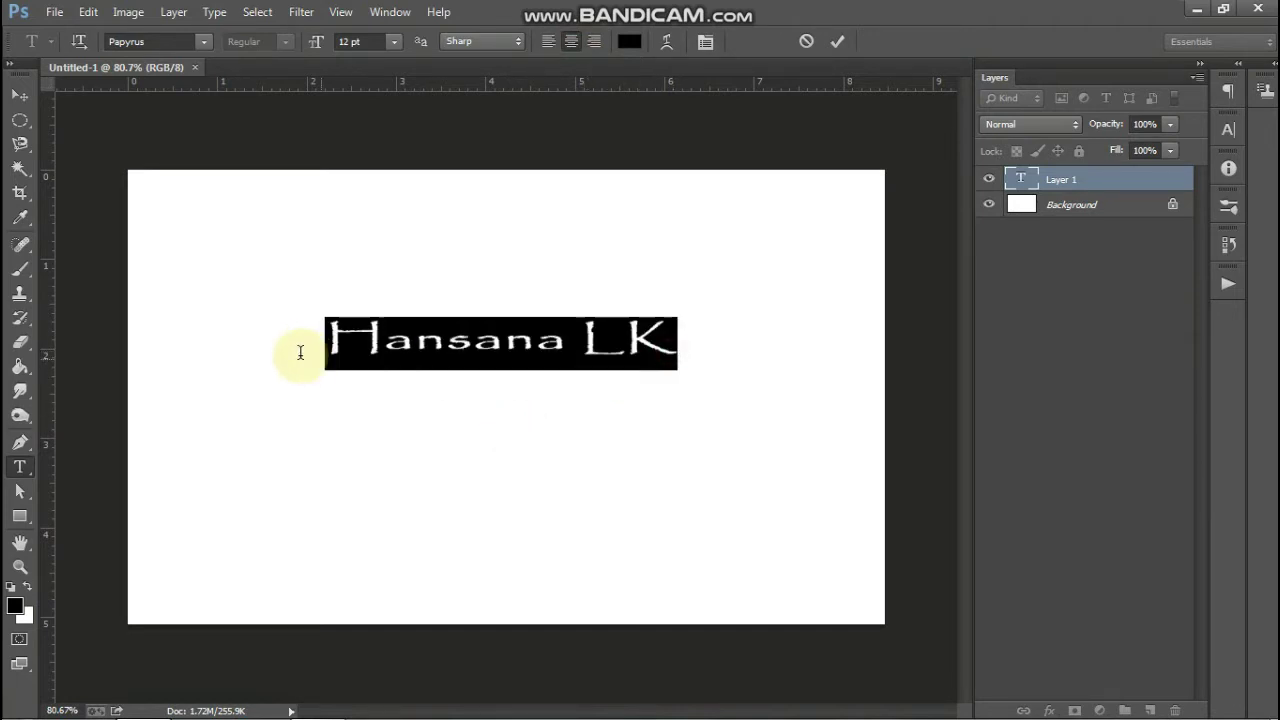
{"action": "left_click", "coordinate": [203, 41]}
{"action": "scroll", "coordinate": [229, 210], "scroll_direction": "up", "scroll_amount": 2}
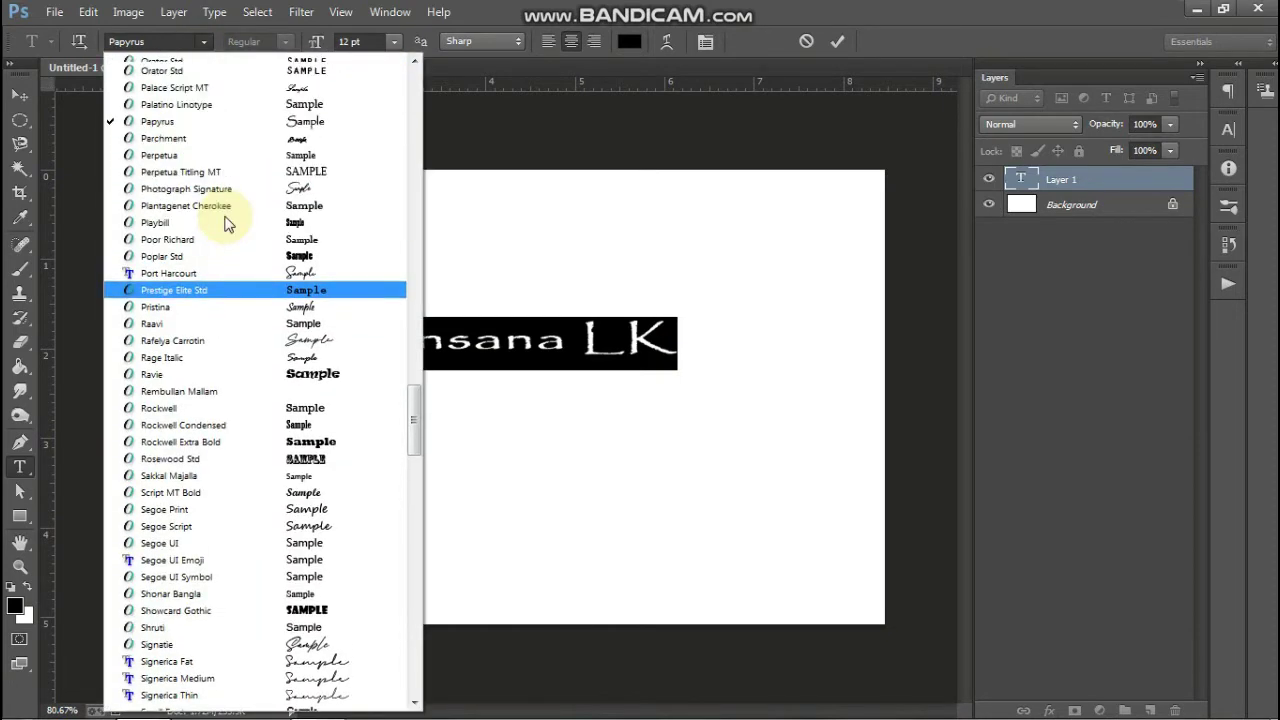
{"action": "scroll", "coordinate": [228, 222], "scroll_direction": "up", "scroll_amount": 1}
{"action": "scroll", "coordinate": [228, 222], "scroll_direction": "up", "scroll_amount": 5}
{"action": "left_click", "coordinate": [270, 140]}
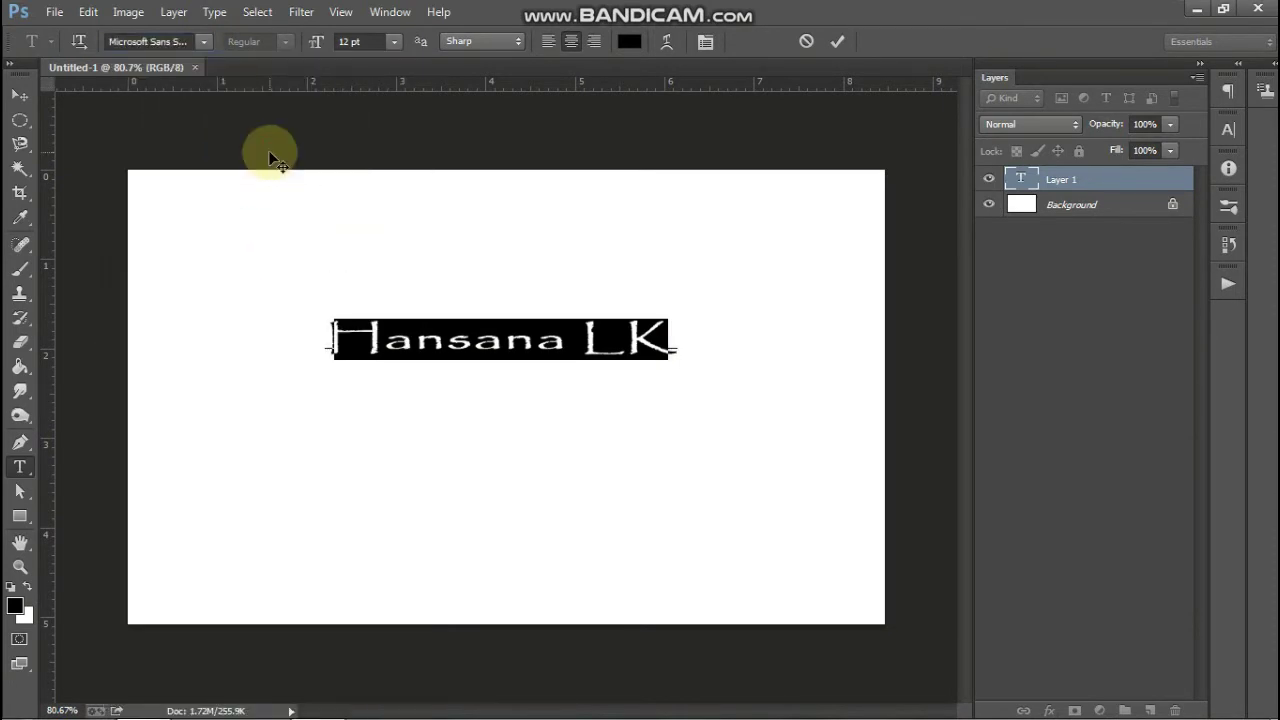
{"action": "left_click", "coordinate": [205, 41]}
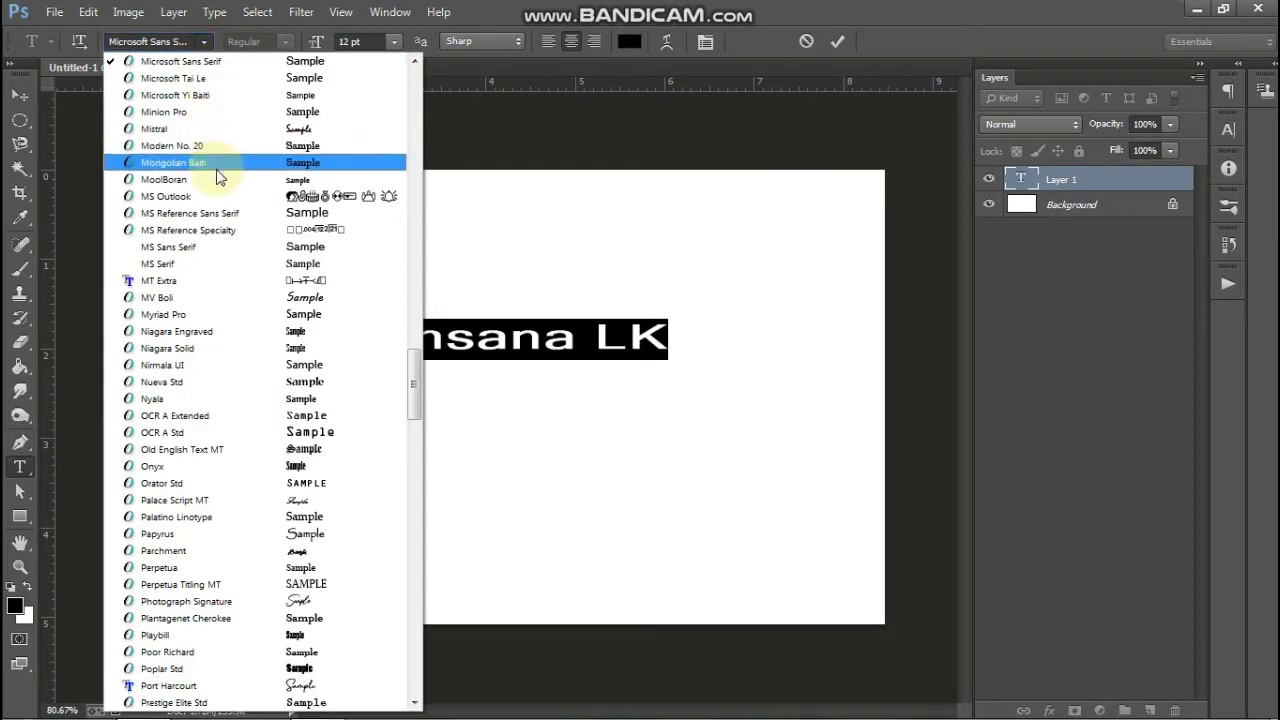
{"action": "left_click", "coordinate": [166, 42]}
{"action": "type", "text": "Pap"}
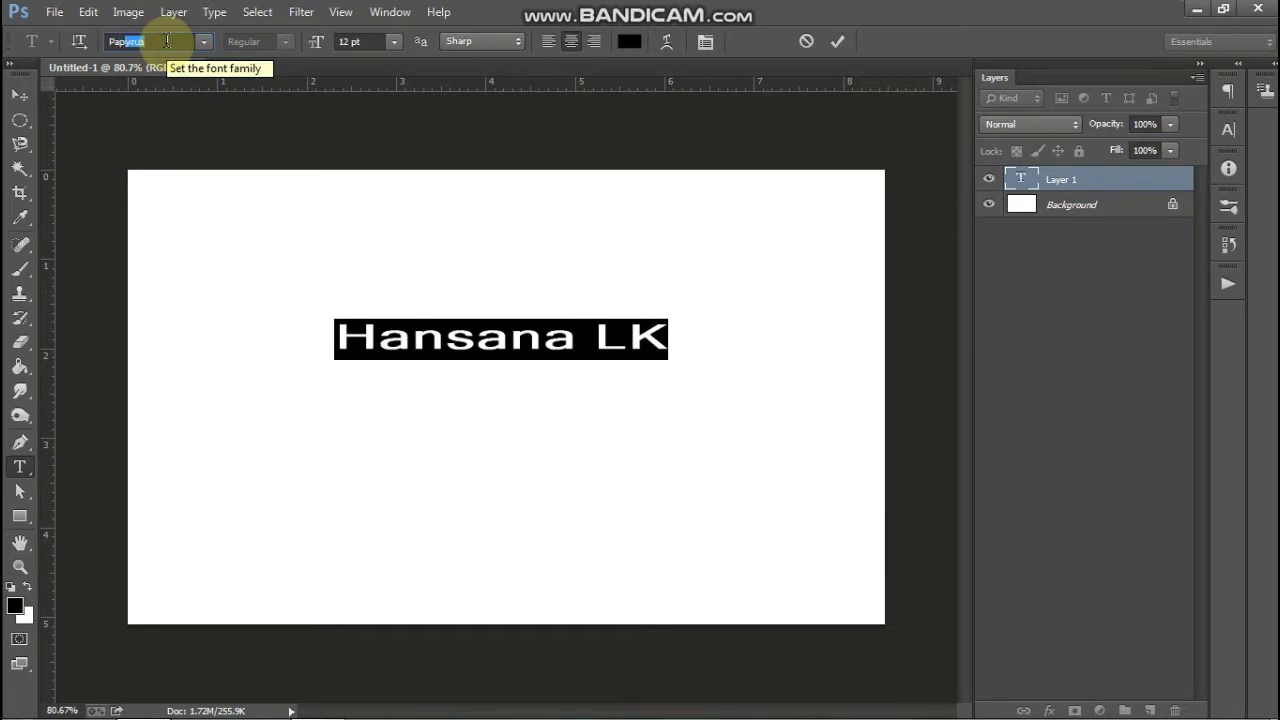
{"action": "left_click", "coordinate": [204, 44]}
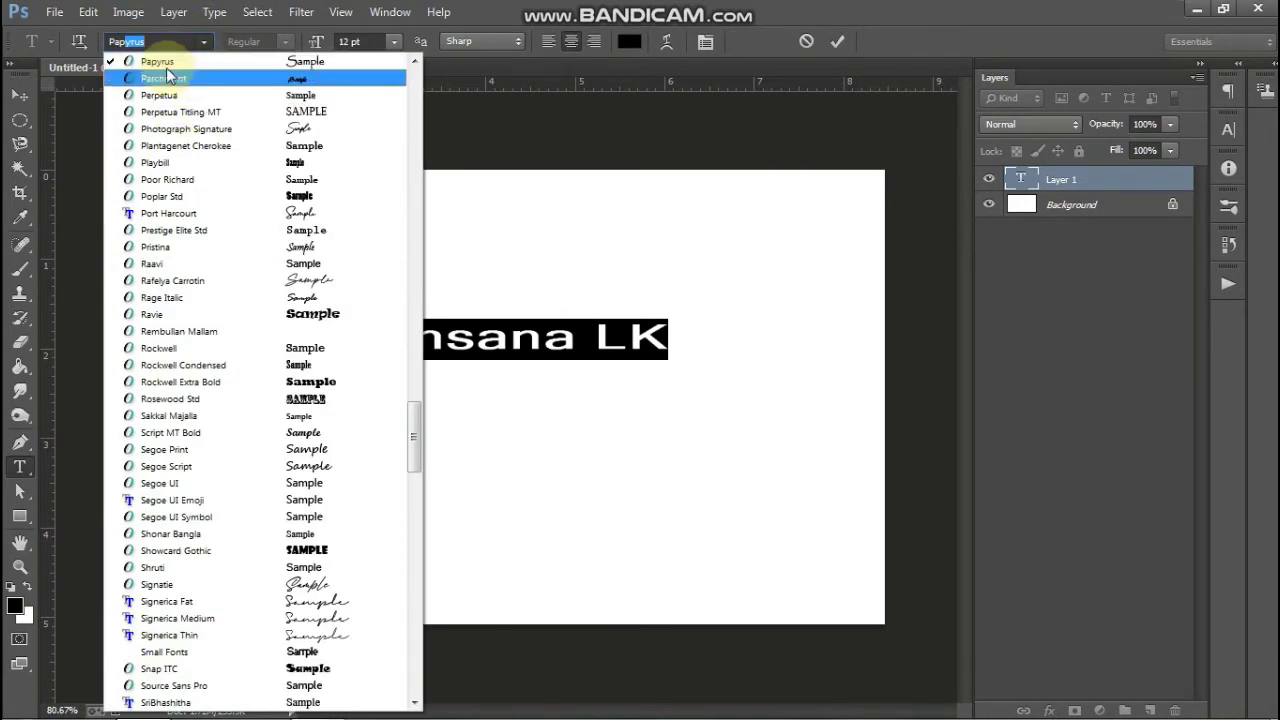
{"action": "left_click", "coordinate": [171, 63]}
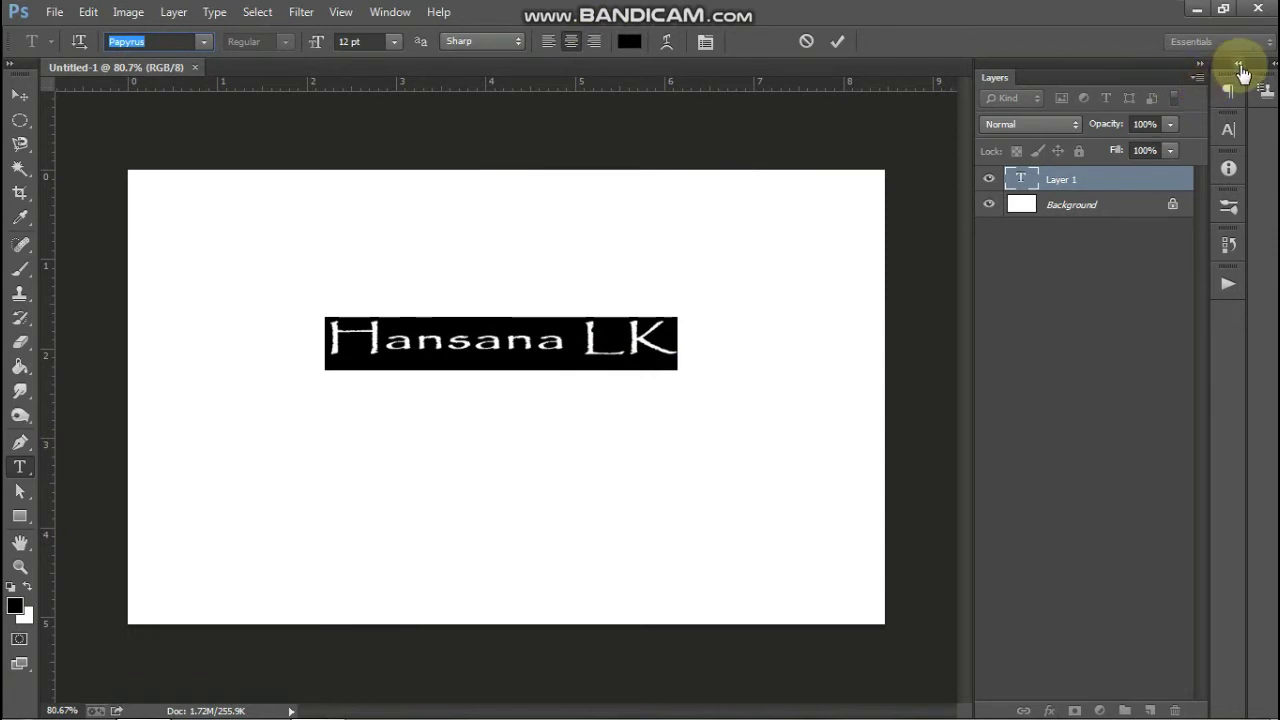
Set the Hansana LK tracking to 200 in the Character panel and collapse the panels
{"action": "left_click", "coordinate": [1244, 64]}
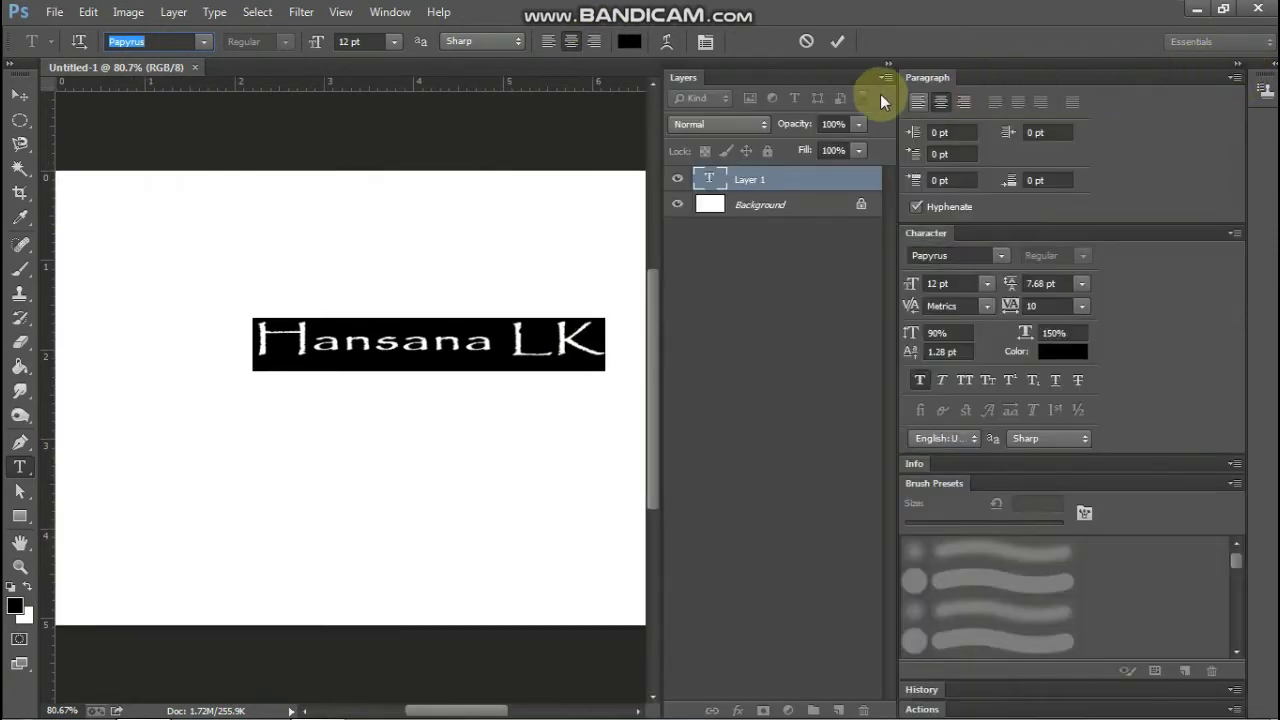
{"action": "left_click", "coordinate": [889, 72]}
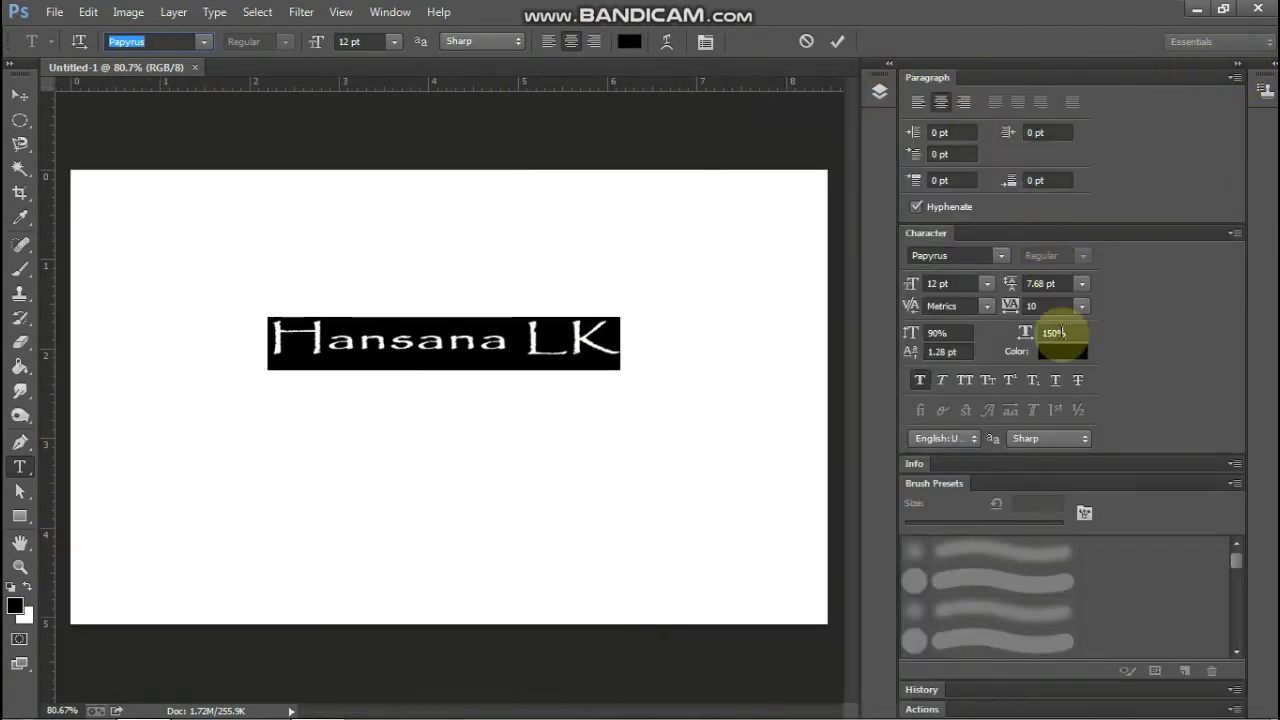
{"action": "left_click", "coordinate": [1037, 306]}
{"action": "type", "text": "1"}
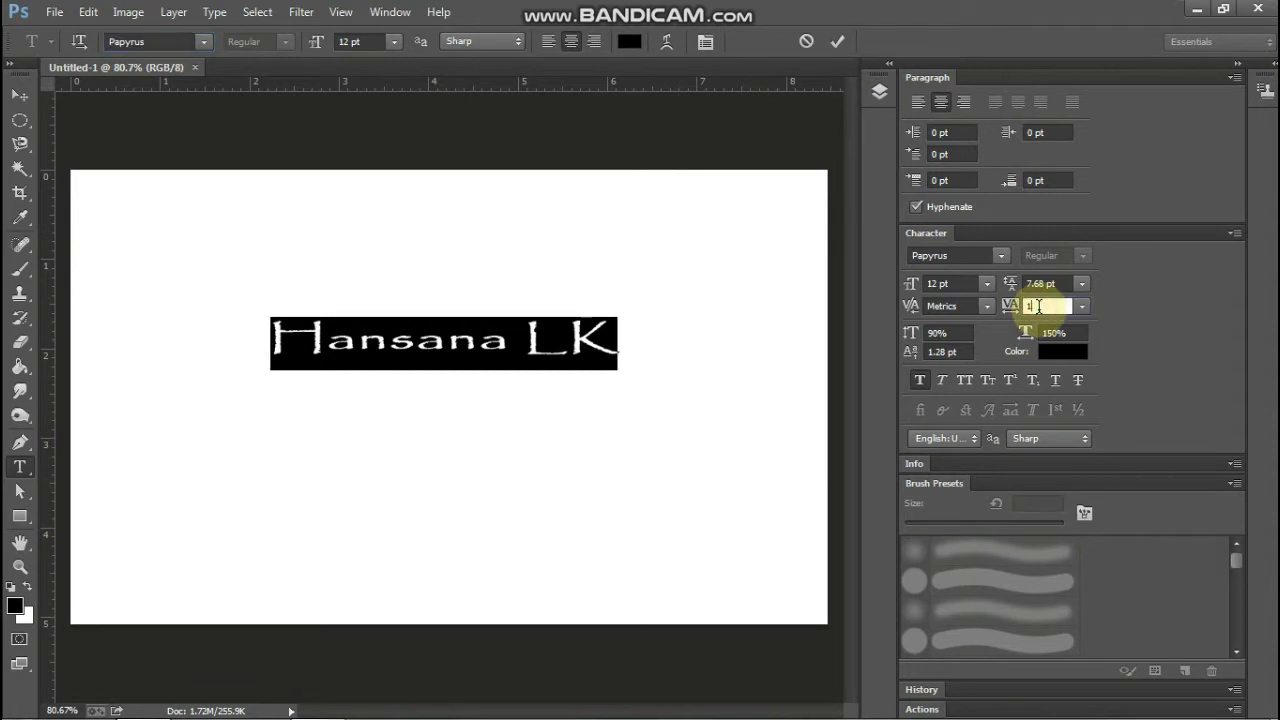
{"action": "type", "text": "0"}
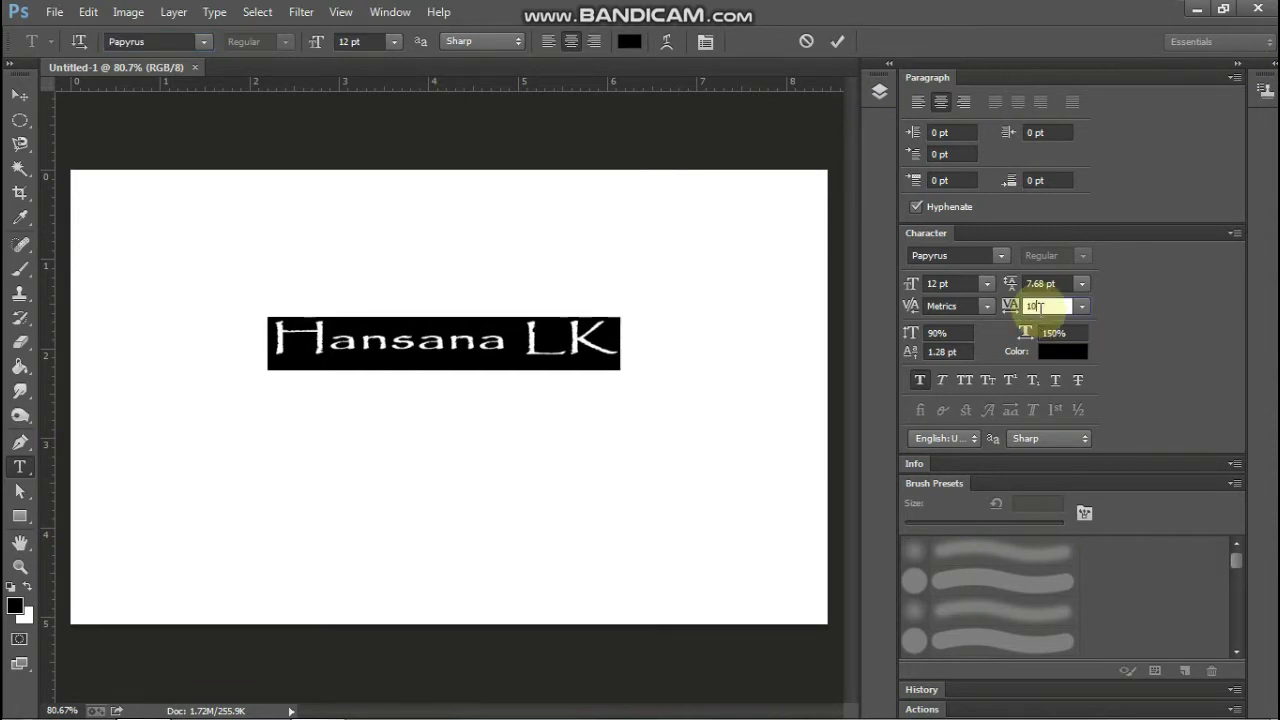
{"action": "type", "text": "0"}
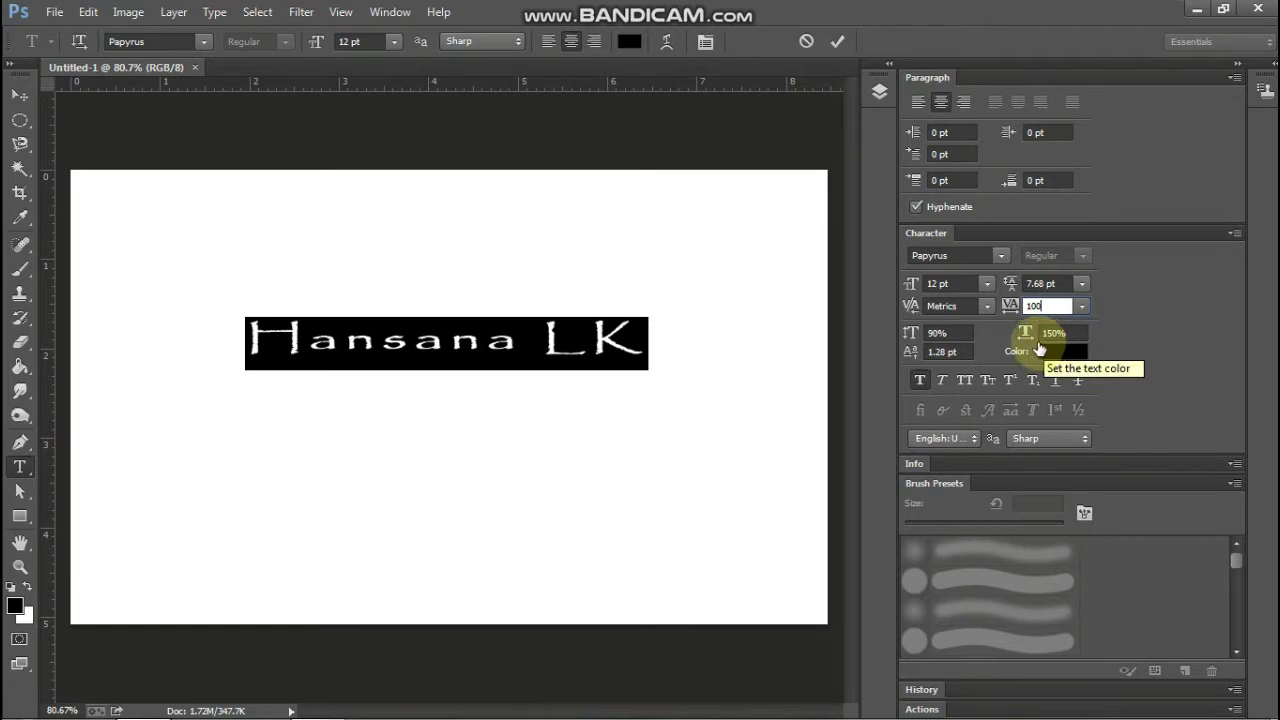
{"action": "key", "text": "Return"}
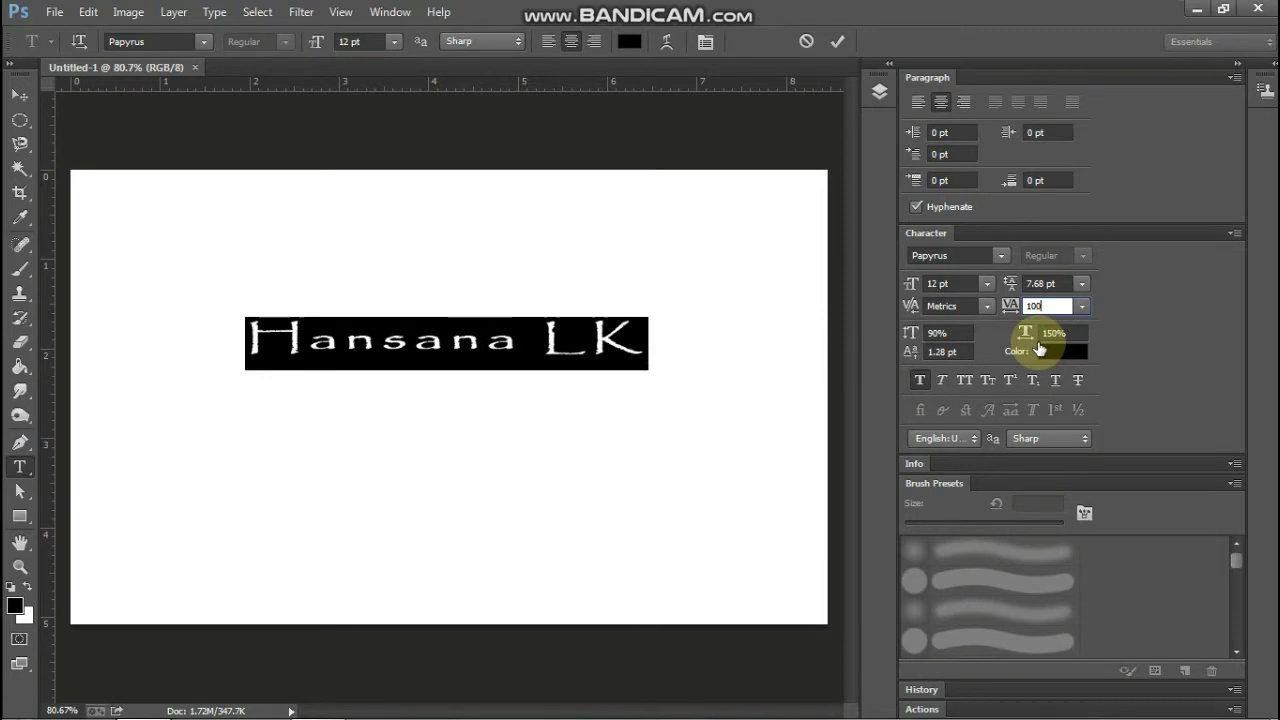
{"action": "key", "text": "BackSpace"}
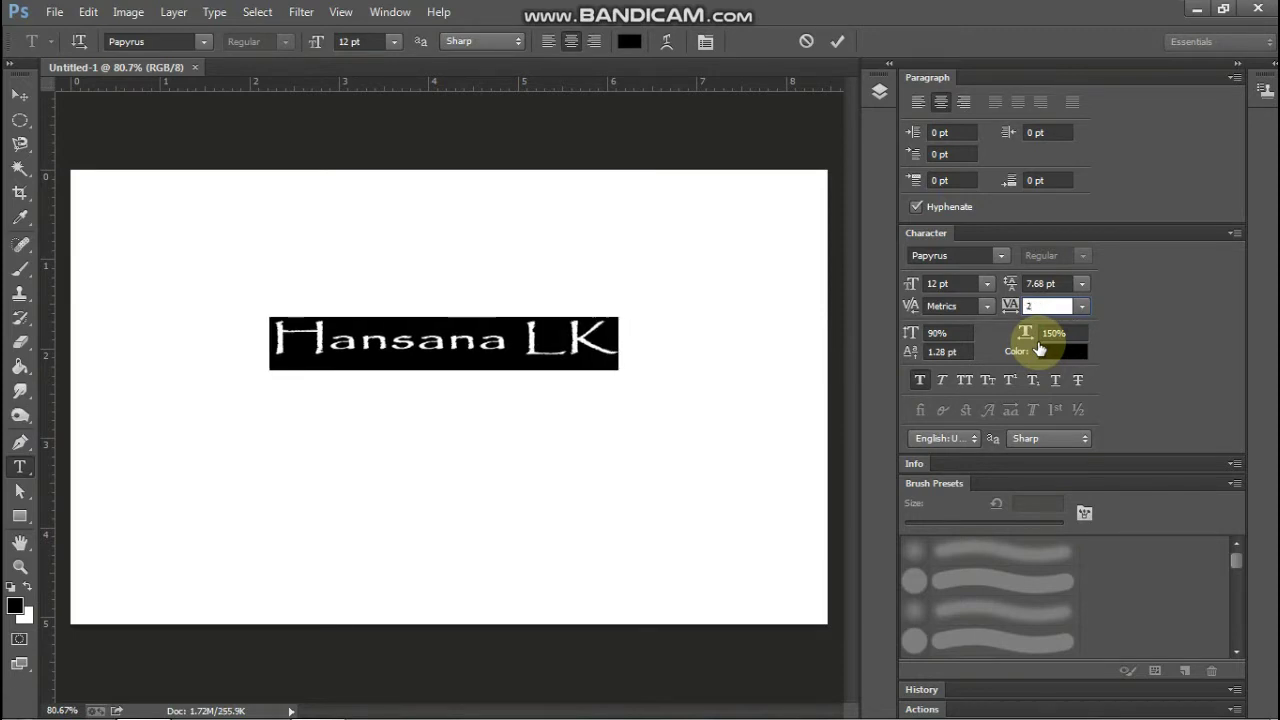
{"action": "type", "text": "200"}
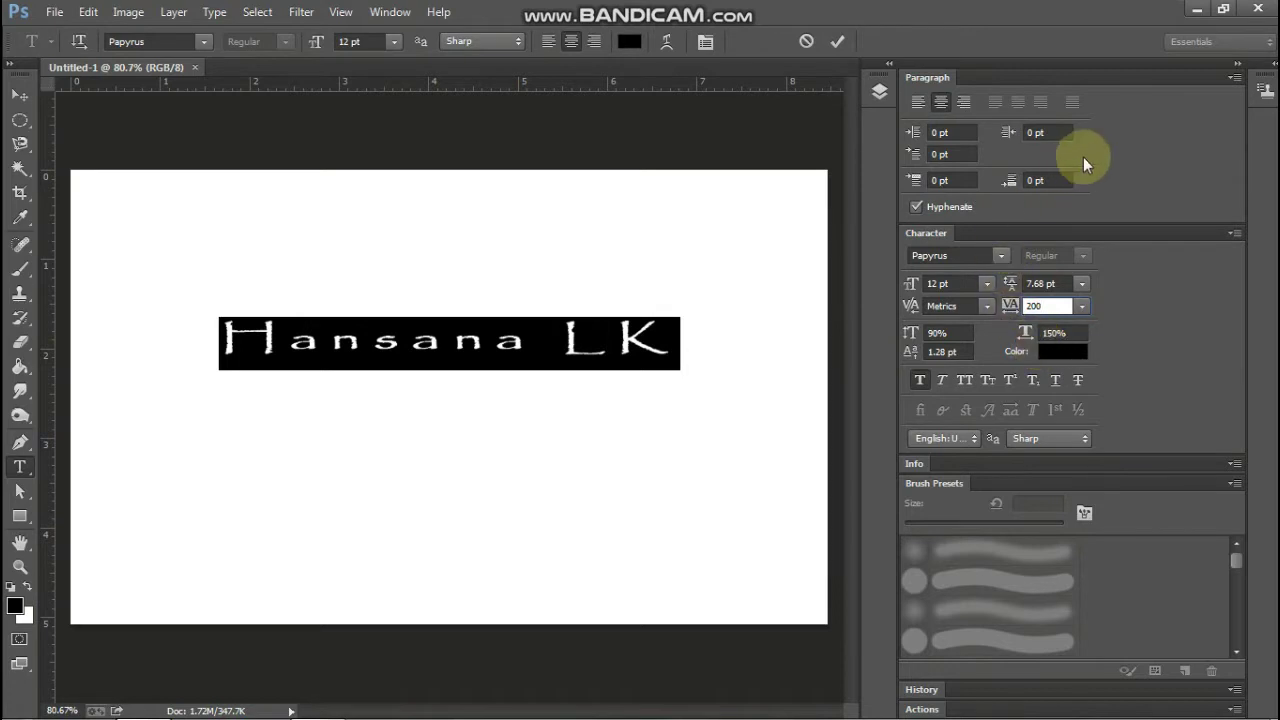
{"action": "left_click", "coordinate": [1240, 68]}
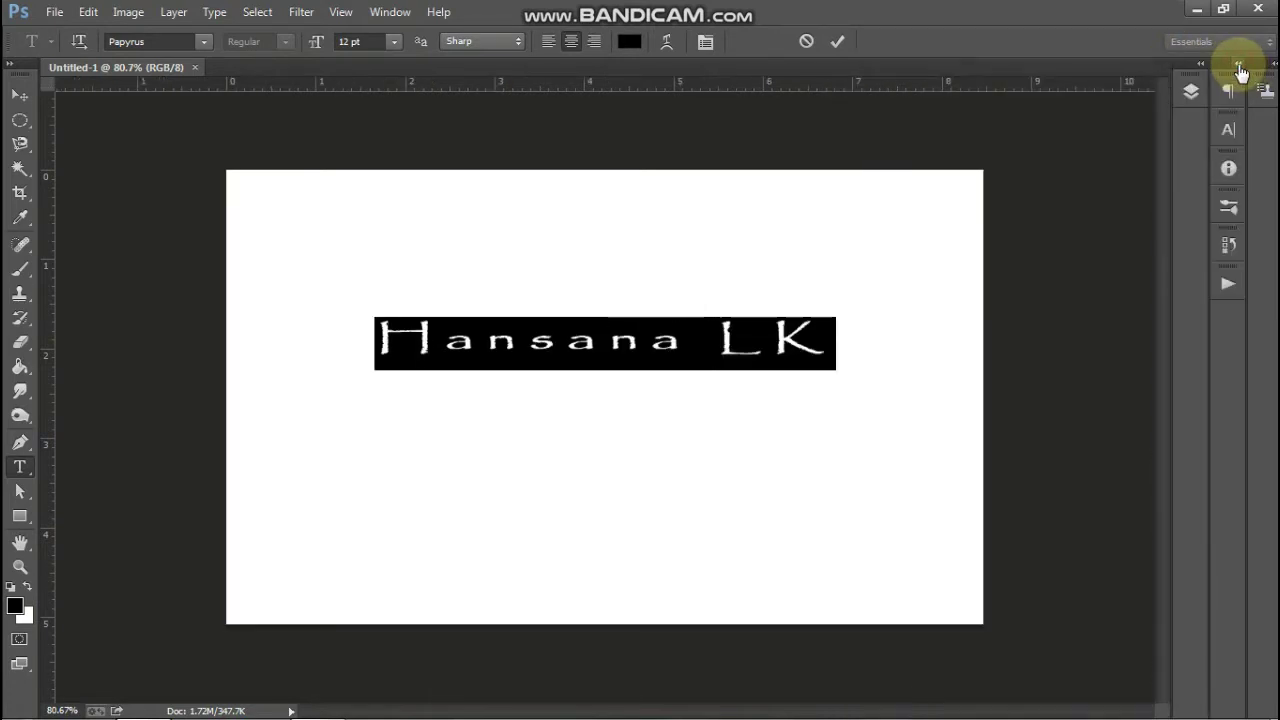
Commit the Hansana LK text from the Layers panel
{"action": "left_click", "coordinate": [641, 340]}
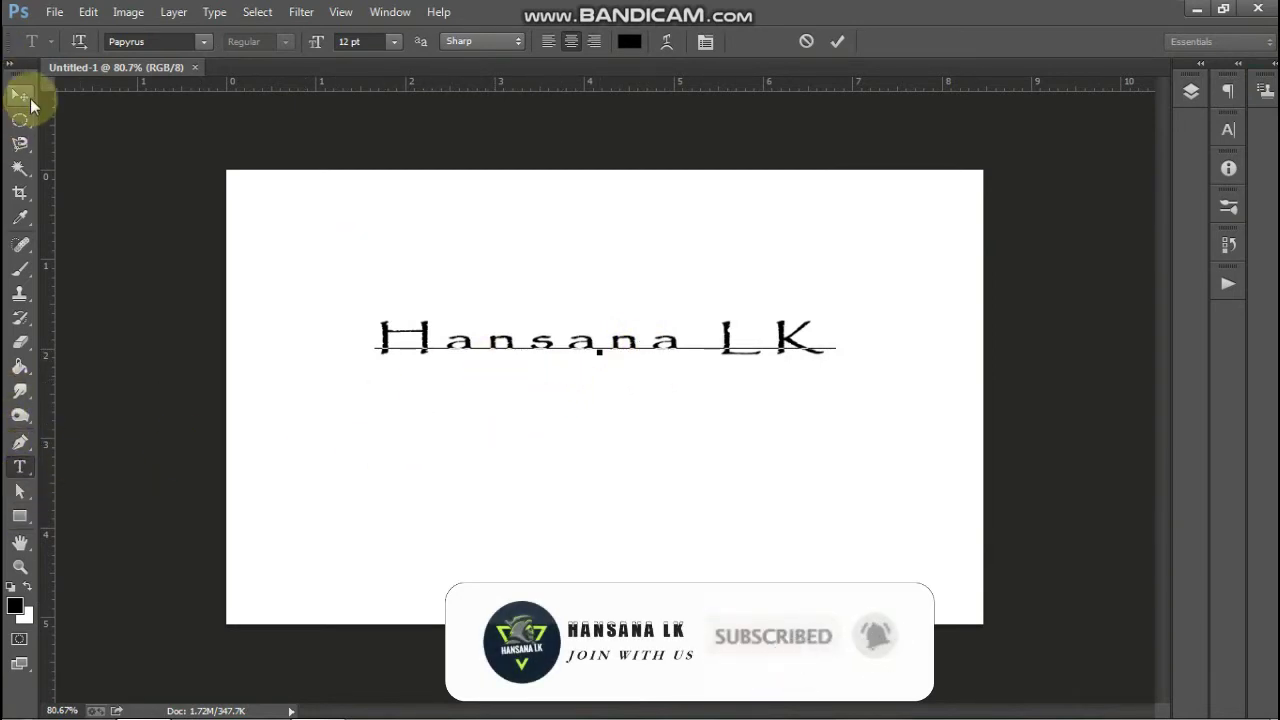
{"action": "left_click", "coordinate": [1190, 92]}
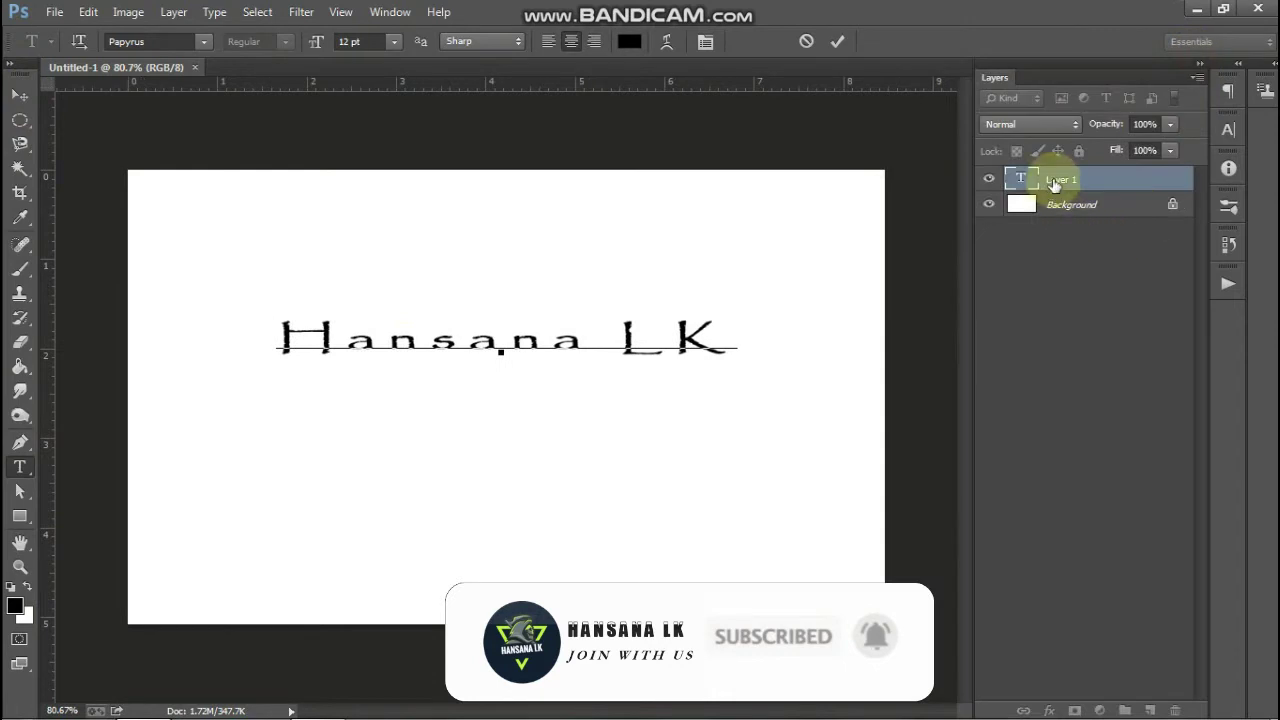
{"action": "left_click", "coordinate": [1049, 183]}
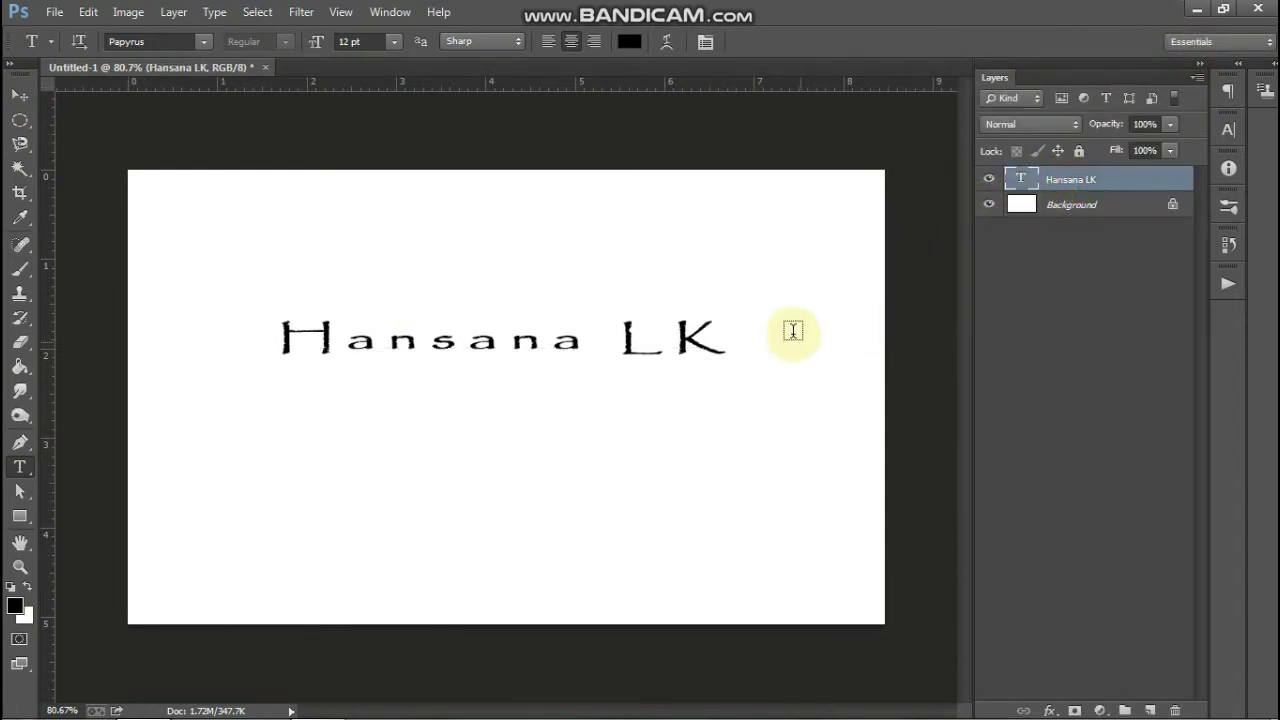
Start a second text line below the title and type CREATIONS in capitals
{"action": "left_click", "coordinate": [384, 445]}
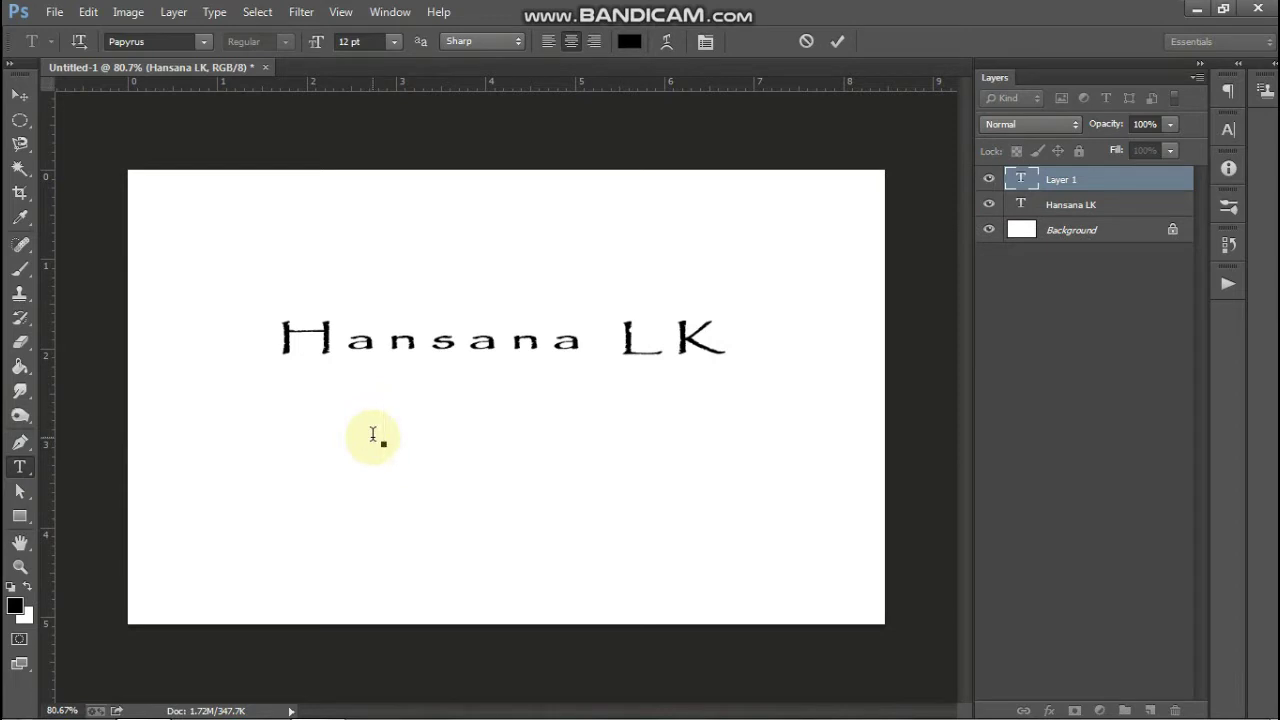
{"action": "type", "text": "areat"}
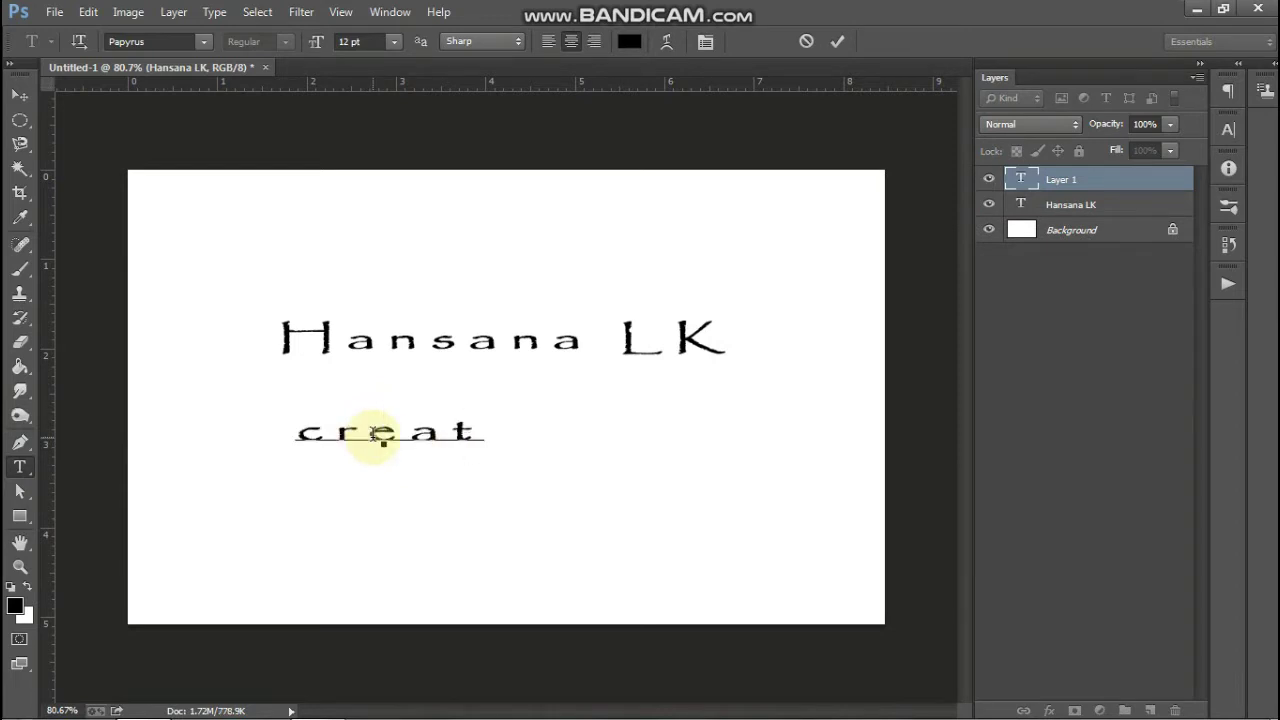
{"action": "key", "text": "BackSpace"}
{"action": "key", "text": "BackSpace"}
{"action": "key", "text": "BackSpace"}
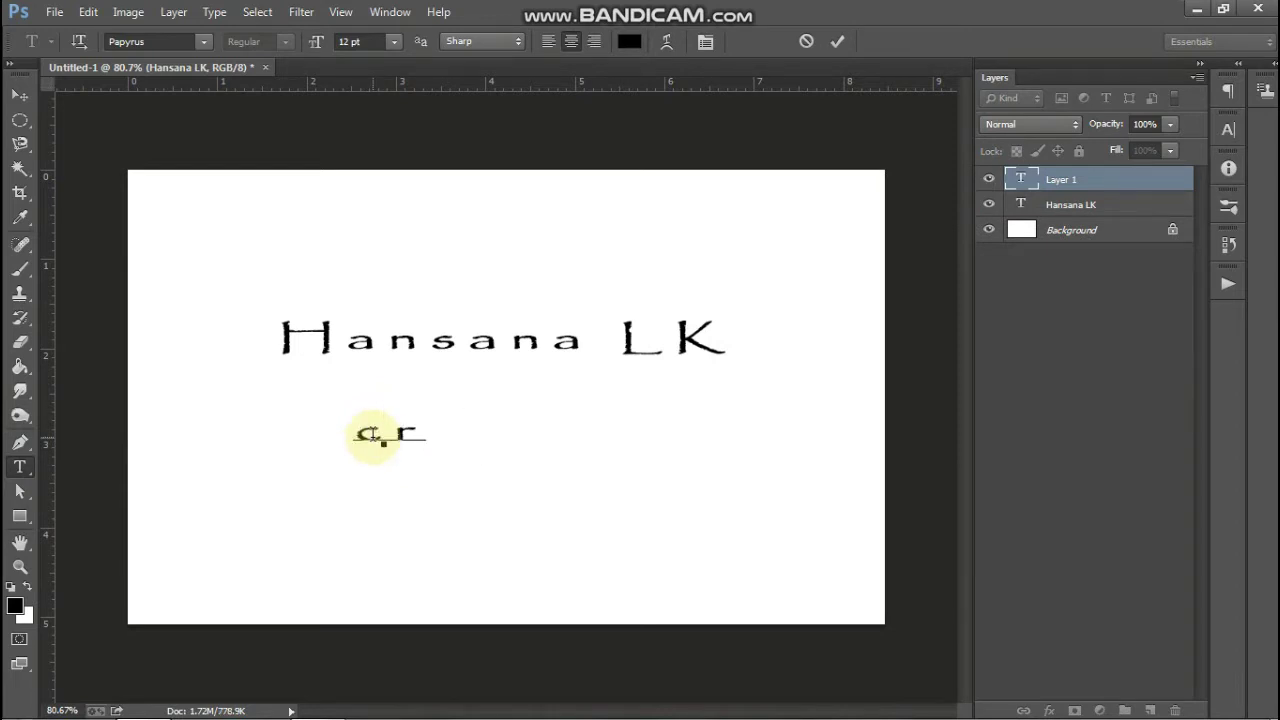
{"action": "key", "text": "BackSpace"}
{"action": "type", "text": "CRE"}
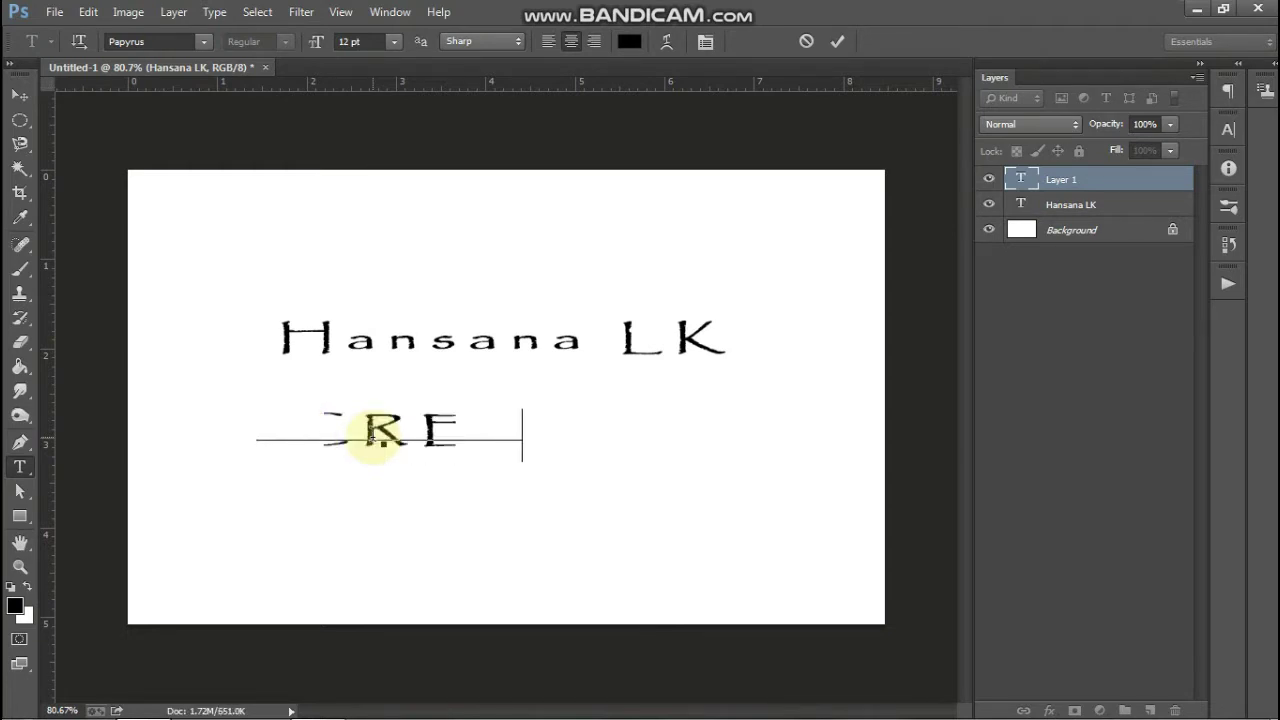
{"action": "type", "text": "ATIO"}
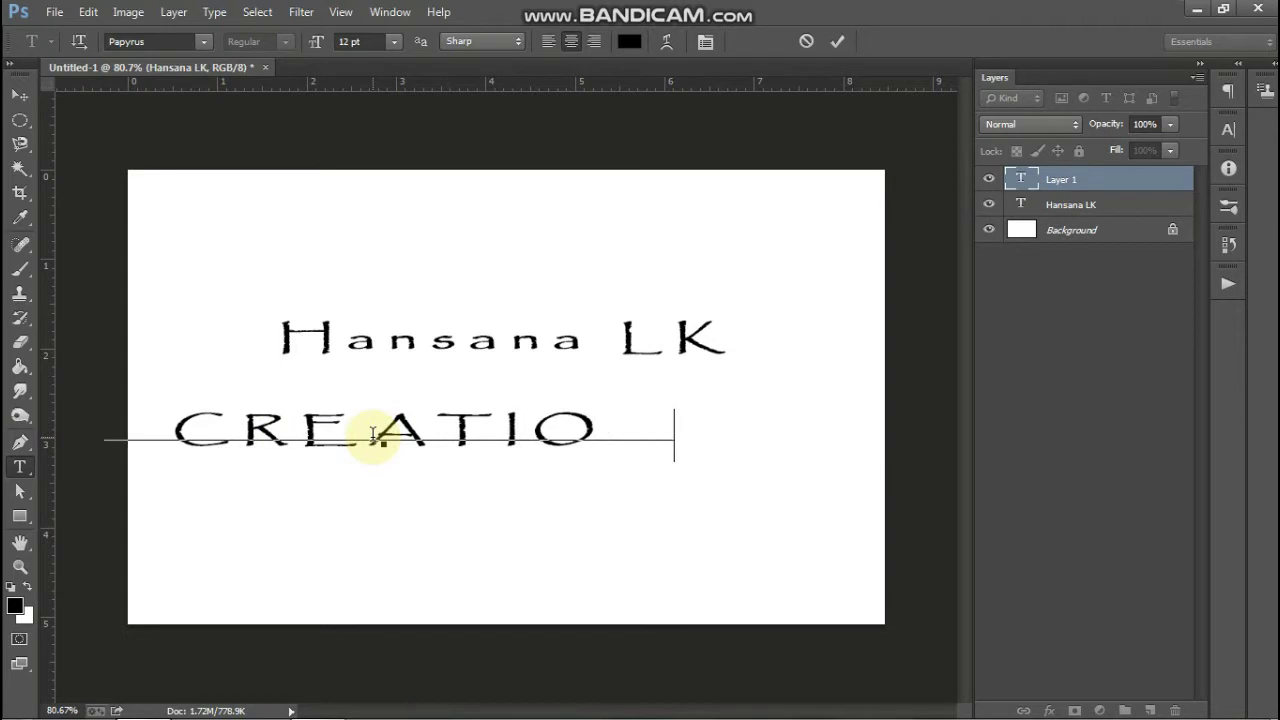
{"action": "type", "text": "NS"}
Select CREATIONS and set it in the Agency FB font
{"action": "left_click_drag", "start_coordinate": [675, 438], "coordinate": [607, 438]}
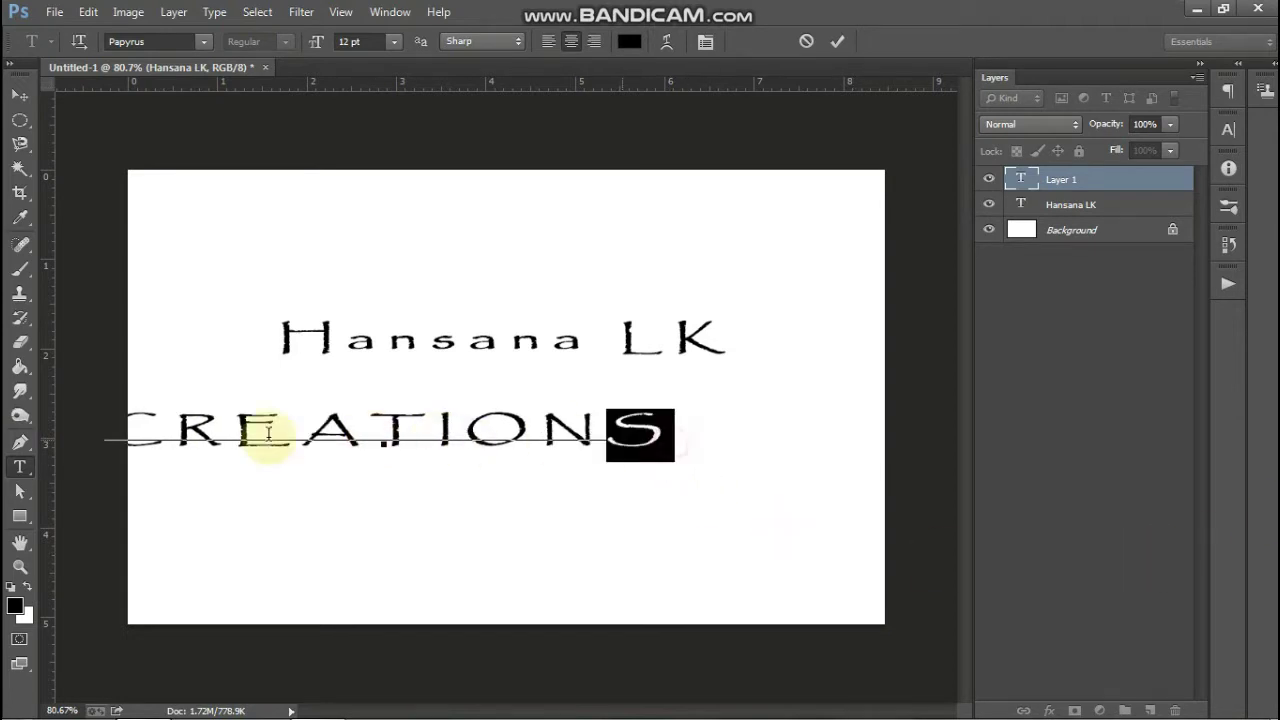
{"action": "left_click_drag", "start_coordinate": [268, 433], "coordinate": [106, 438]}
{"action": "left_click", "coordinate": [204, 42]}
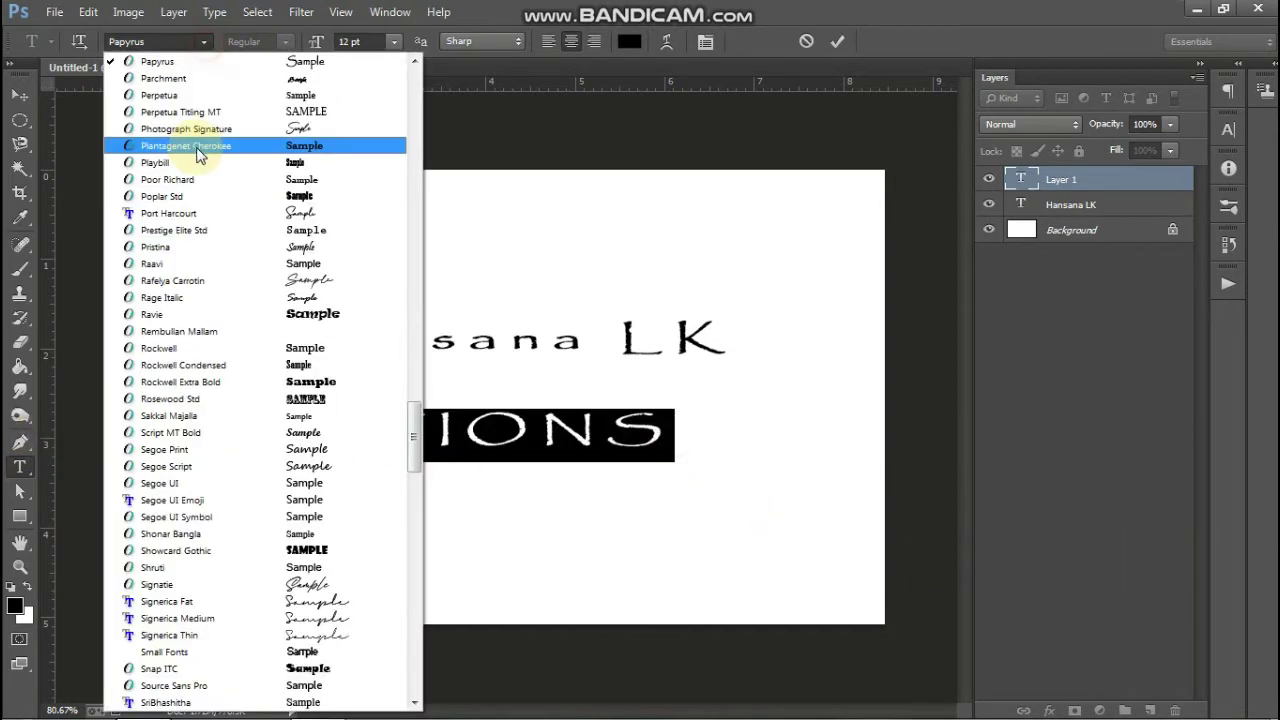
{"action": "scroll", "coordinate": [200, 152], "scroll_direction": "up", "scroll_amount": 5}
{"action": "scroll", "coordinate": [260, 152], "scroll_direction": "up", "scroll_amount": 5}
{"action": "scroll", "coordinate": [305, 151], "scroll_direction": "up", "scroll_amount": 5}
{"action": "scroll", "coordinate": [328, 218], "scroll_direction": "up", "scroll_amount": 3}
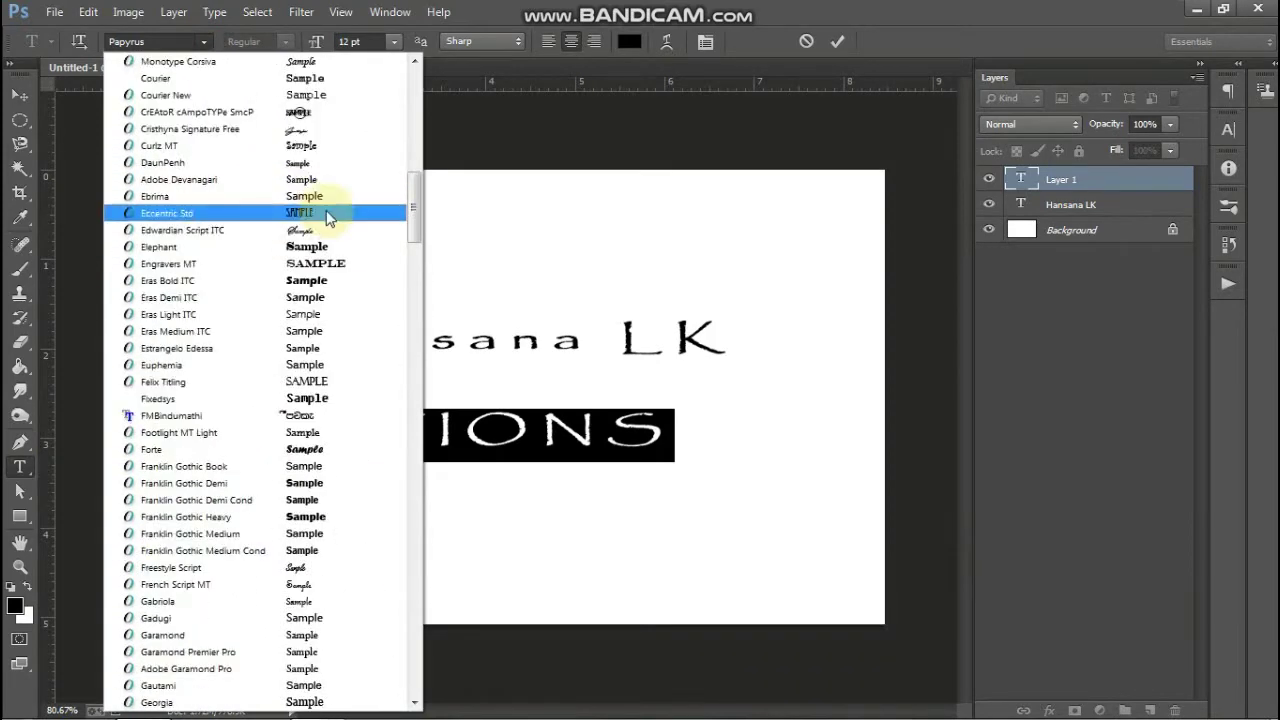
{"action": "scroll", "coordinate": [328, 218], "scroll_direction": "up", "scroll_amount": 3}
{"action": "scroll", "coordinate": [328, 218], "scroll_direction": "up", "scroll_amount": 10}
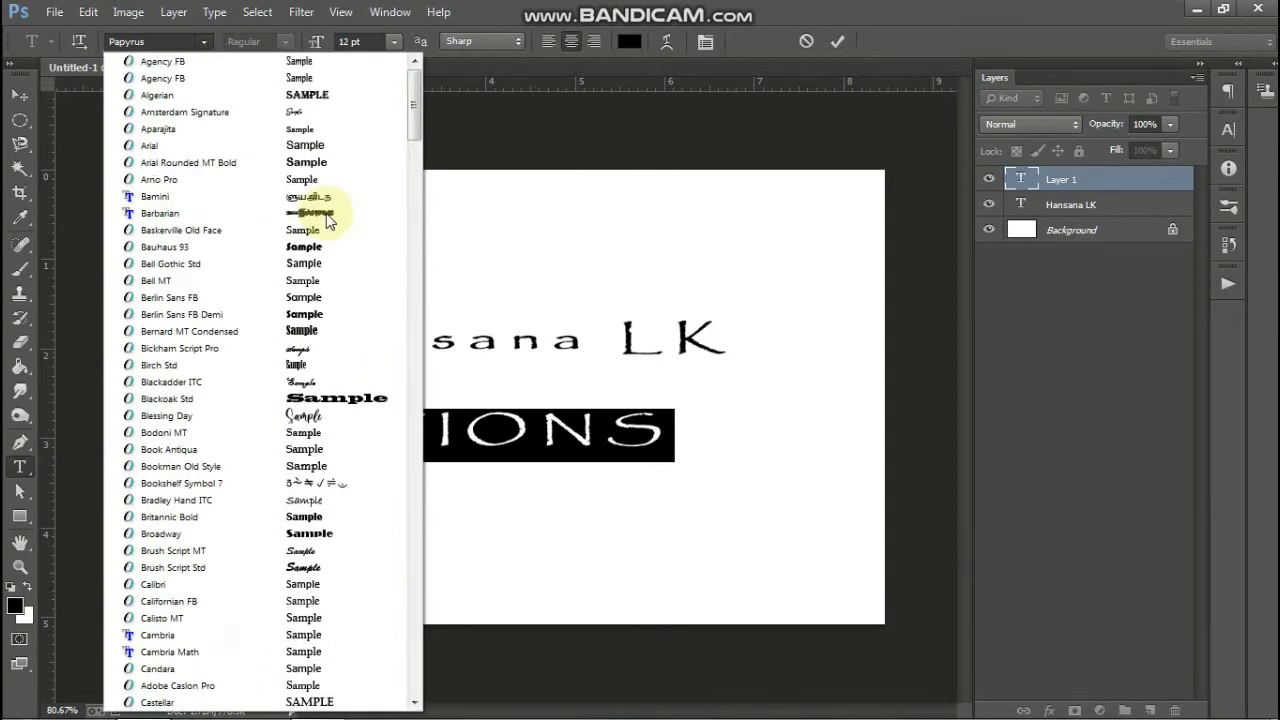
{"action": "left_click", "coordinate": [304, 77]}
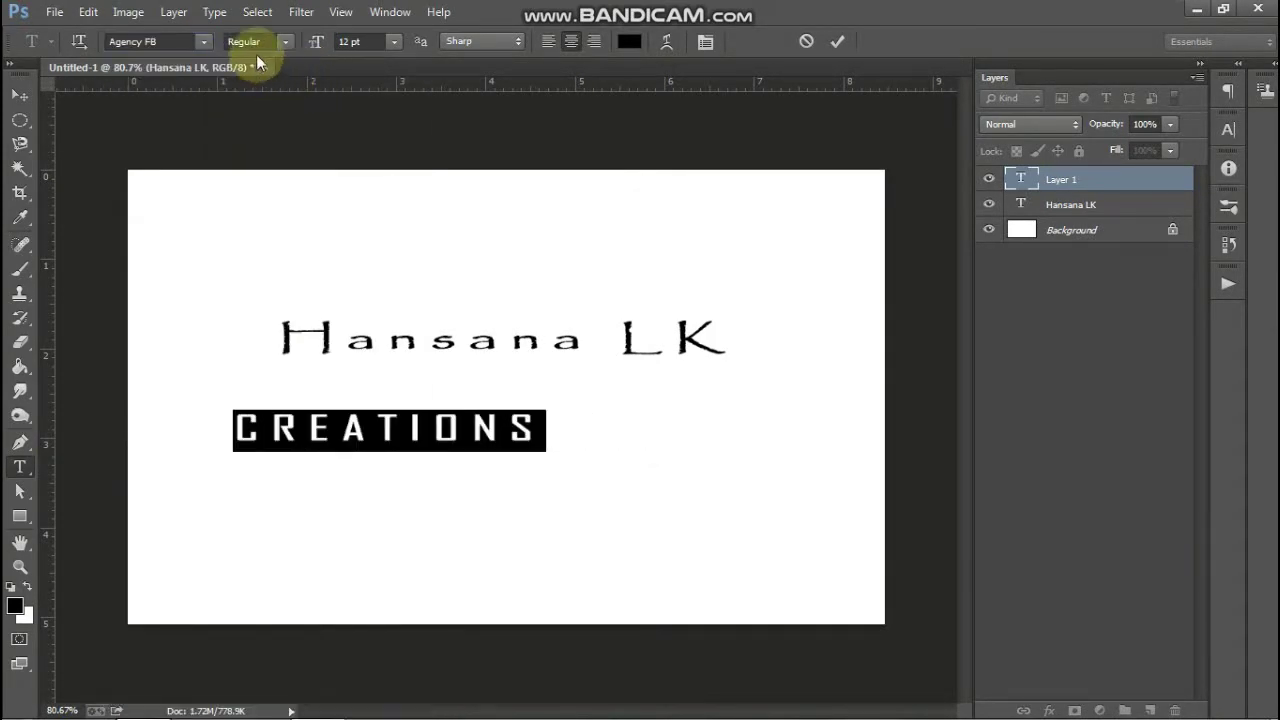
Try Bold then Regular style, then the Arial font on CREATIONS
{"action": "left_click", "coordinate": [190, 42]}
{"action": "left_click", "coordinate": [286, 44]}
{"action": "left_click", "coordinate": [282, 78]}
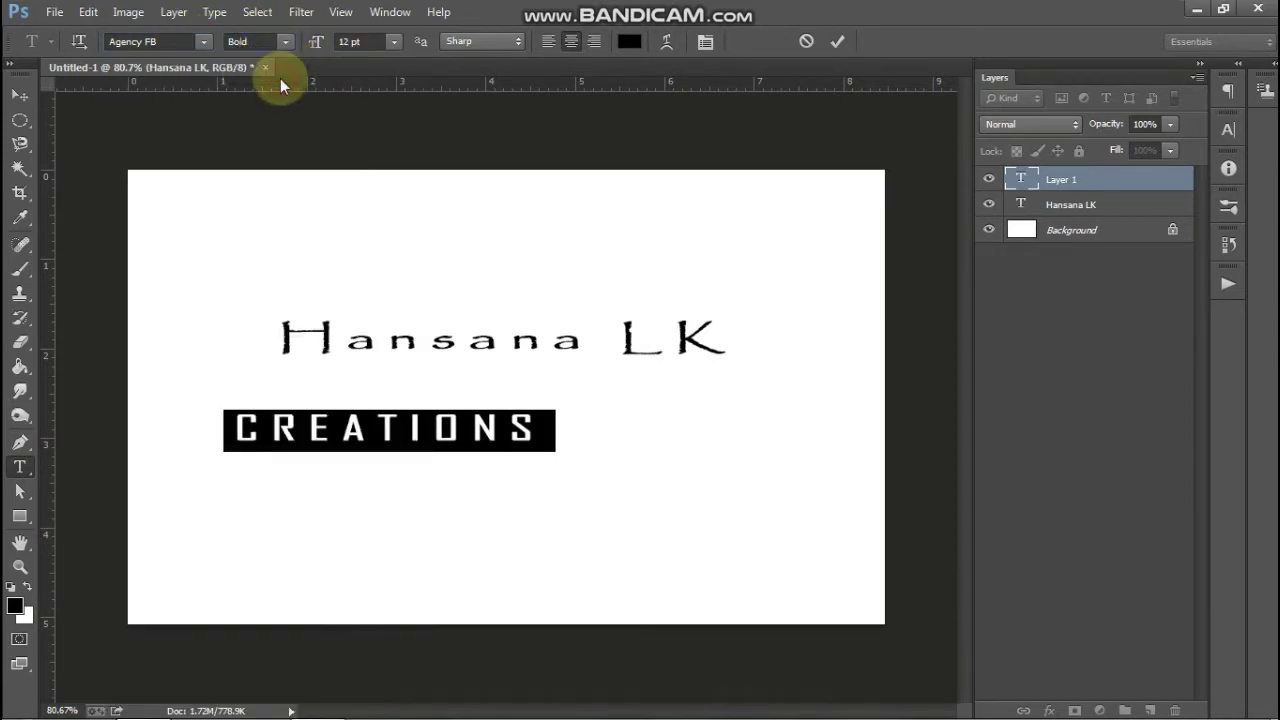
{"action": "left_click", "coordinate": [286, 42]}
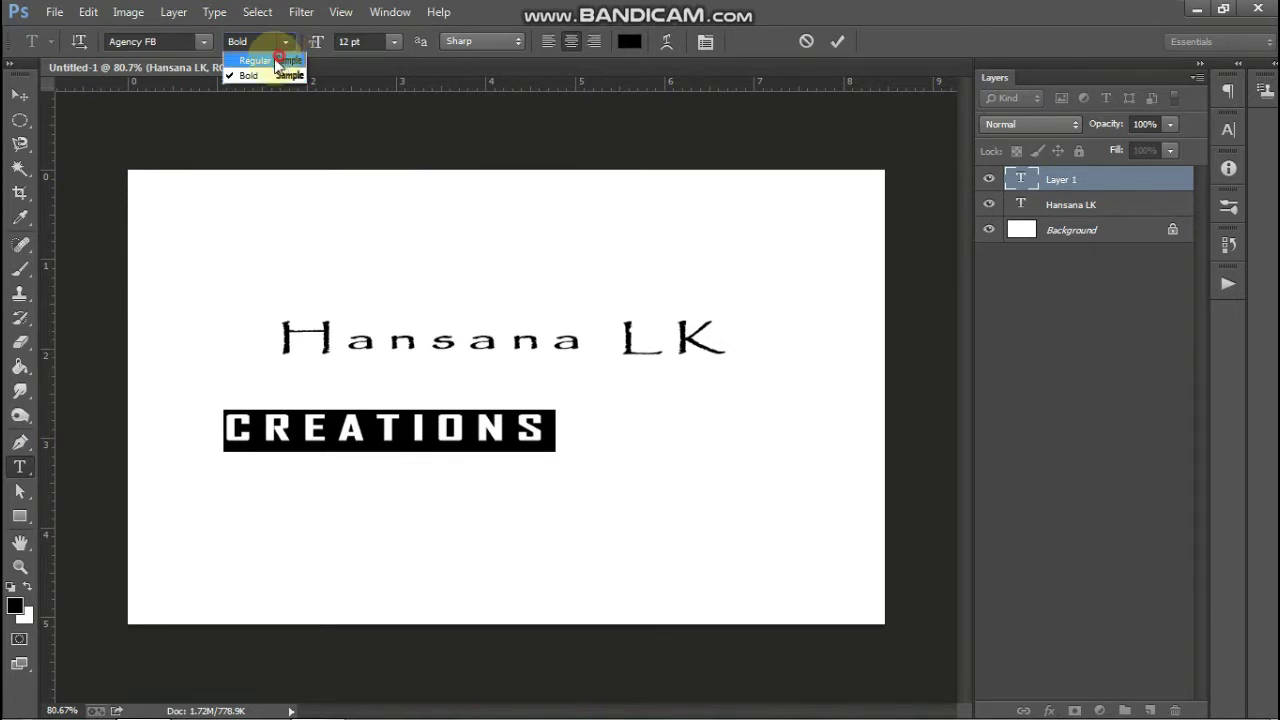
{"action": "left_click", "coordinate": [262, 47]}
{"action": "left_click", "coordinate": [206, 44]}
{"action": "left_click", "coordinate": [214, 129]}
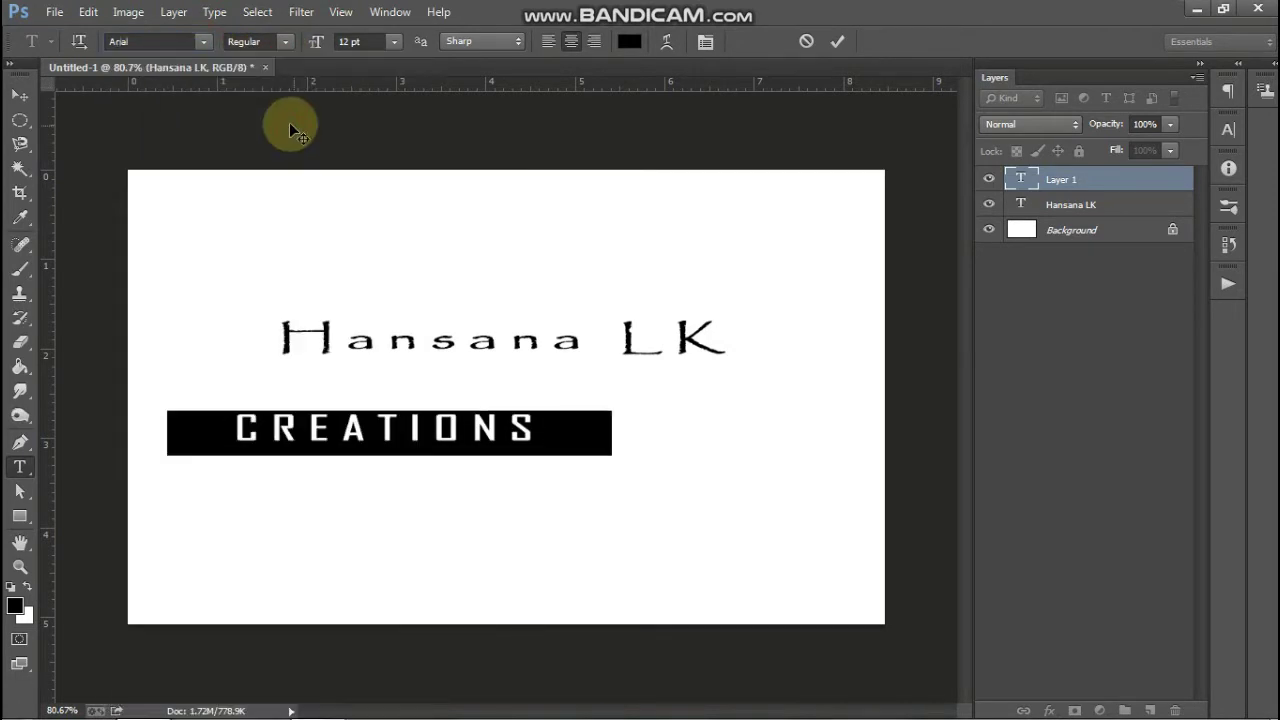
Try Aparajita, then return CREATIONS to Agency FB and reselect the text
{"action": "left_click", "coordinate": [205, 42]}
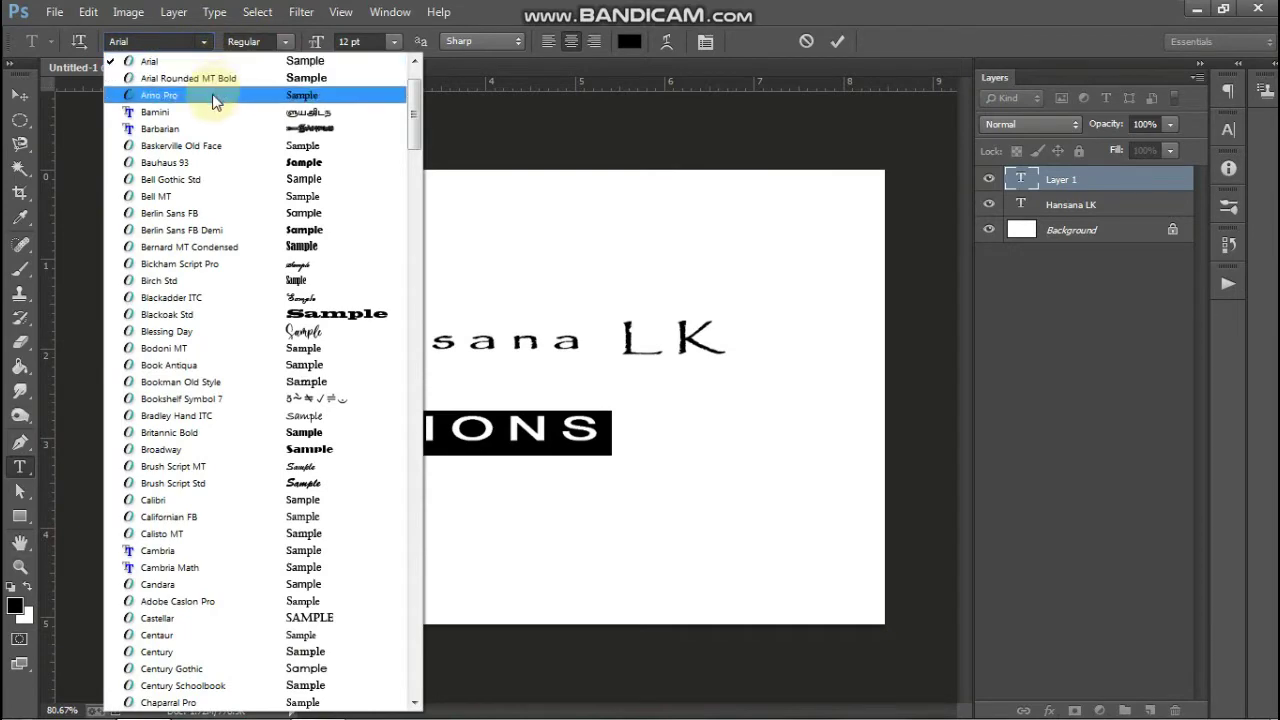
{"action": "scroll", "coordinate": [214, 150], "scroll_direction": "up", "scroll_amount": 3}
{"action": "scroll", "coordinate": [214, 160], "scroll_direction": "up", "scroll_amount": 2}
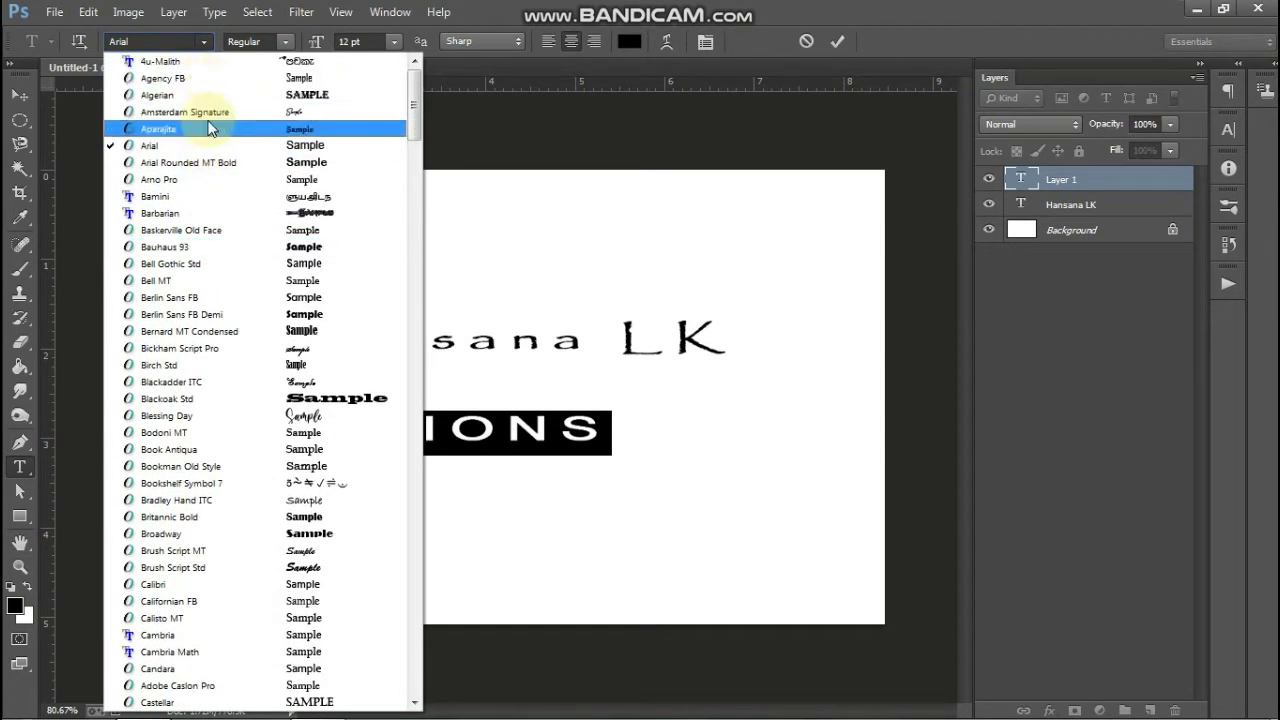
{"action": "left_click", "coordinate": [209, 129]}
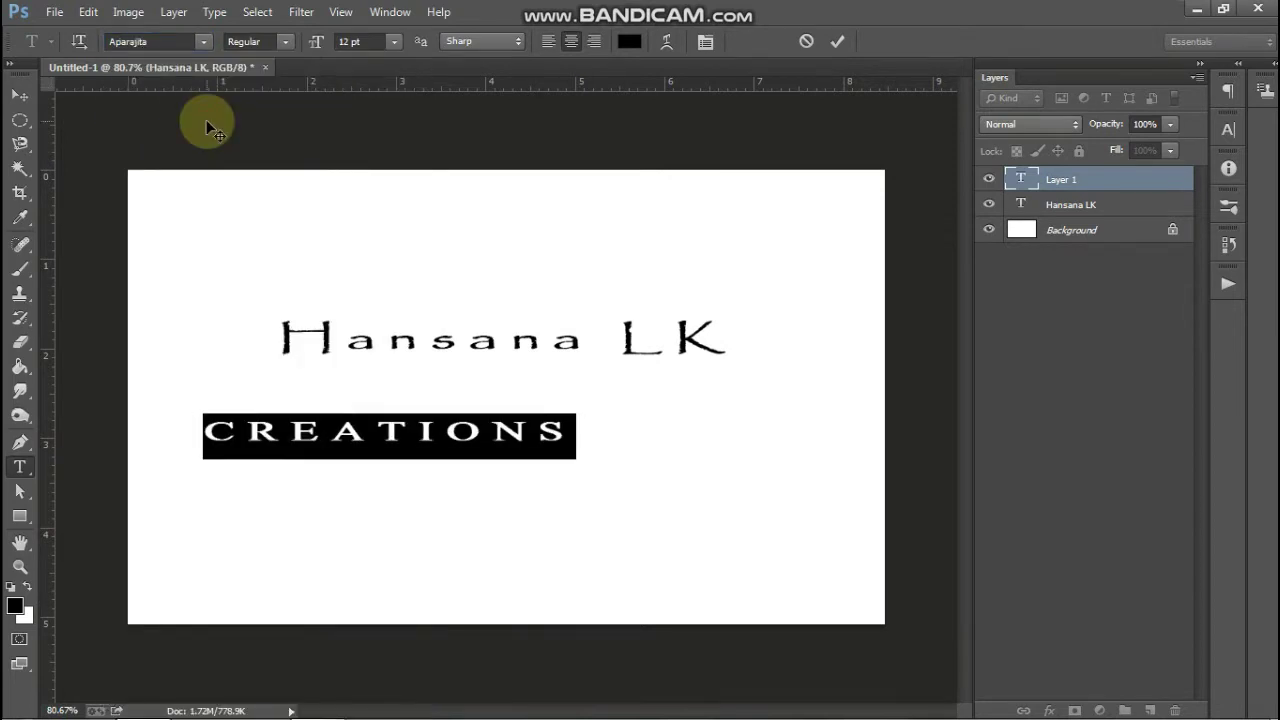
{"action": "left_click", "coordinate": [205, 41]}
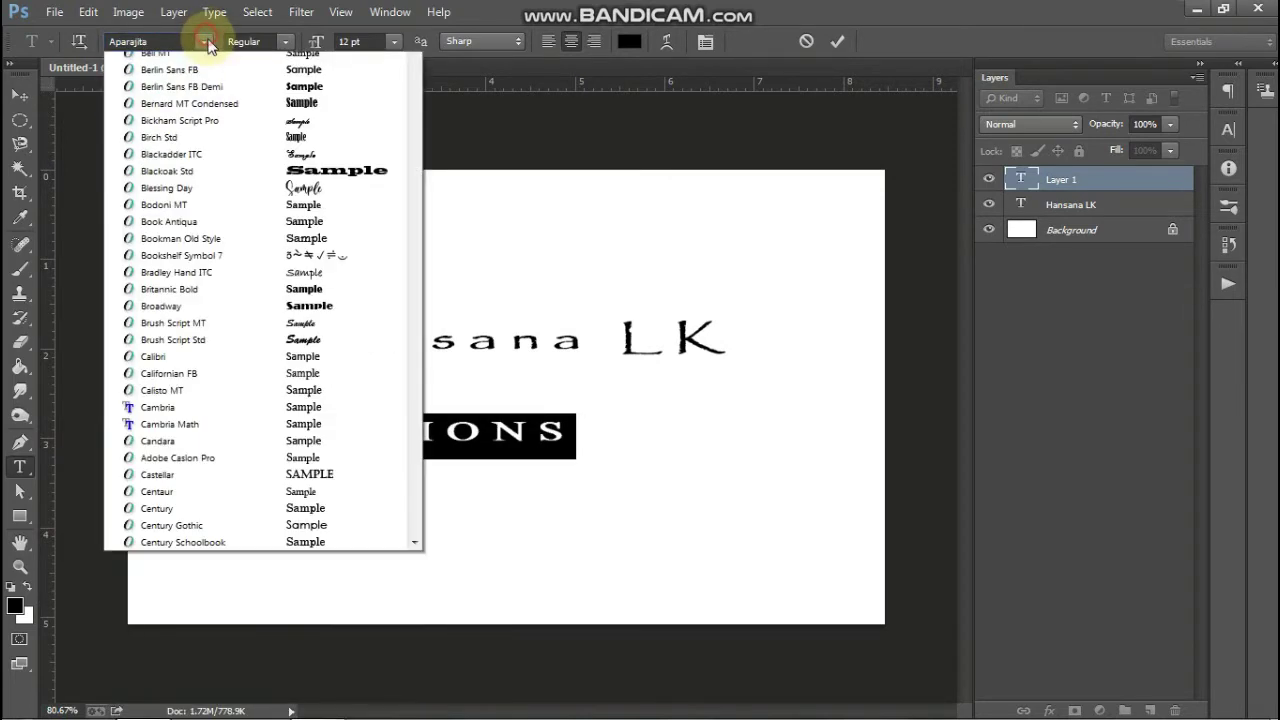
{"action": "scroll", "coordinate": [195, 80], "scroll_direction": "up", "scroll_amount": 3}
{"action": "scroll", "coordinate": [195, 80], "scroll_direction": "up", "scroll_amount": 1}
{"action": "scroll", "coordinate": [195, 80], "scroll_direction": "up", "scroll_amount": 2}
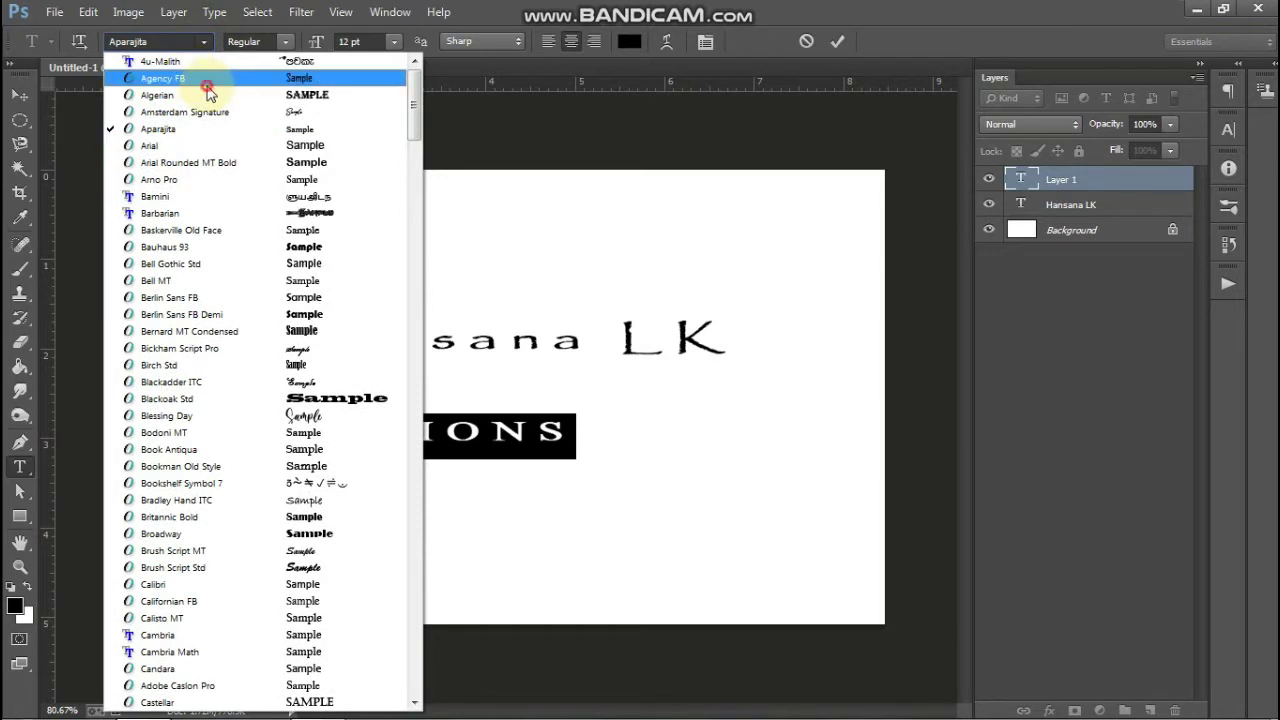
{"action": "left_click", "coordinate": [195, 80]}
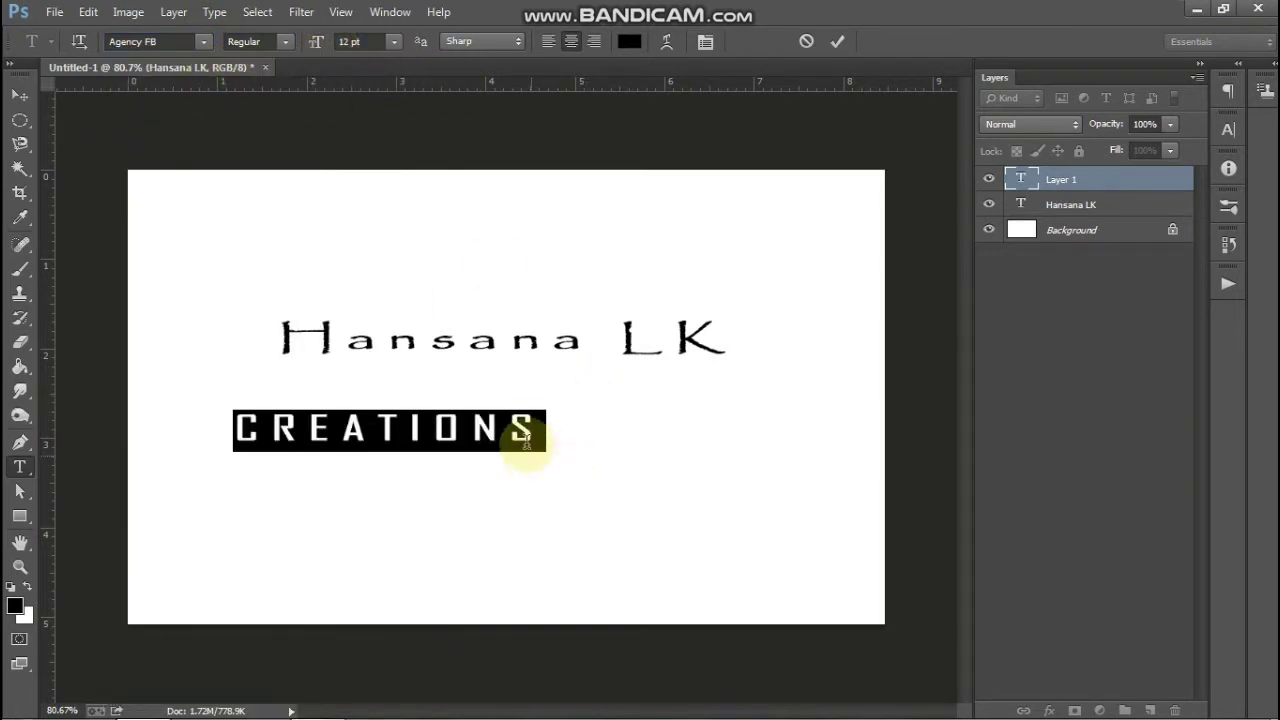
{"action": "key", "text": "Left"}
{"action": "key", "text": "Right"}
{"action": "key", "text": "shift+End"}
Move CREATIONS up and right and set its font size to 8 pt
{"action": "mouse_move", "coordinate": [505, 470]}
{"action": "left_mouse_down"}
{"action": "mouse_move", "coordinate": [543, 463]}
{"action": "mouse_move", "coordinate": [551, 434]}
{"action": "left_mouse_up"}
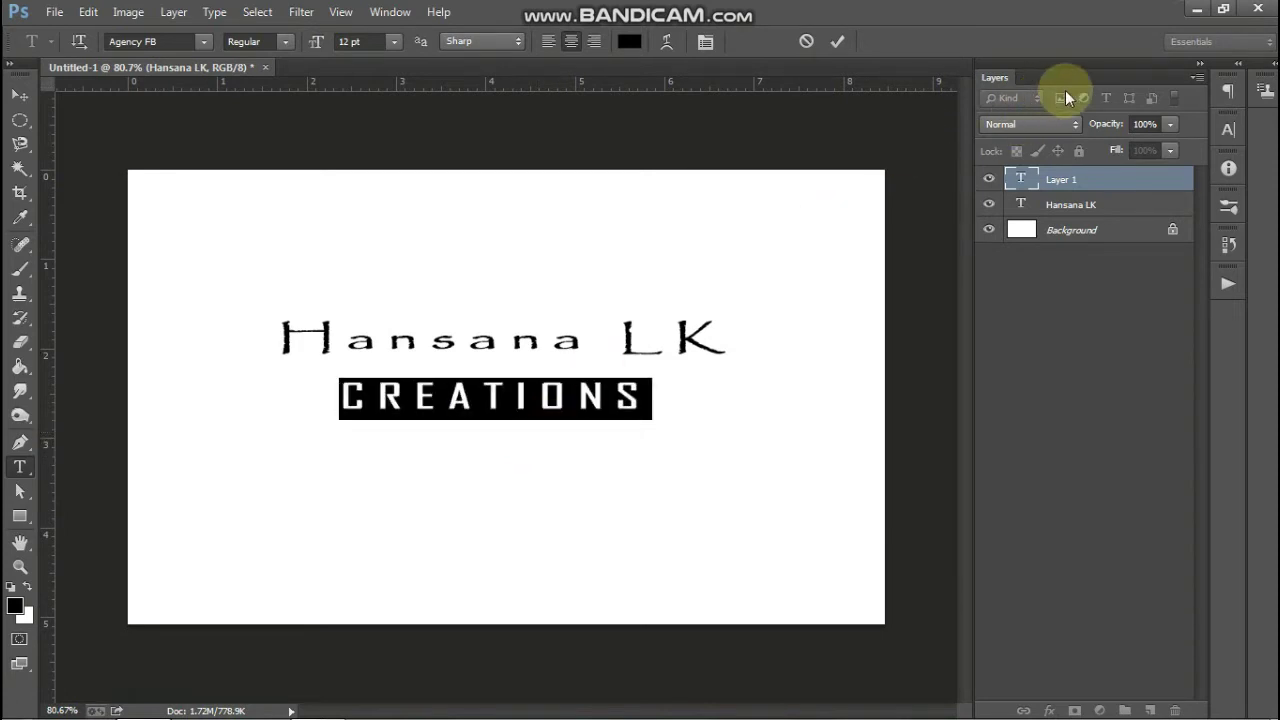
{"action": "left_click", "coordinate": [392, 43]}
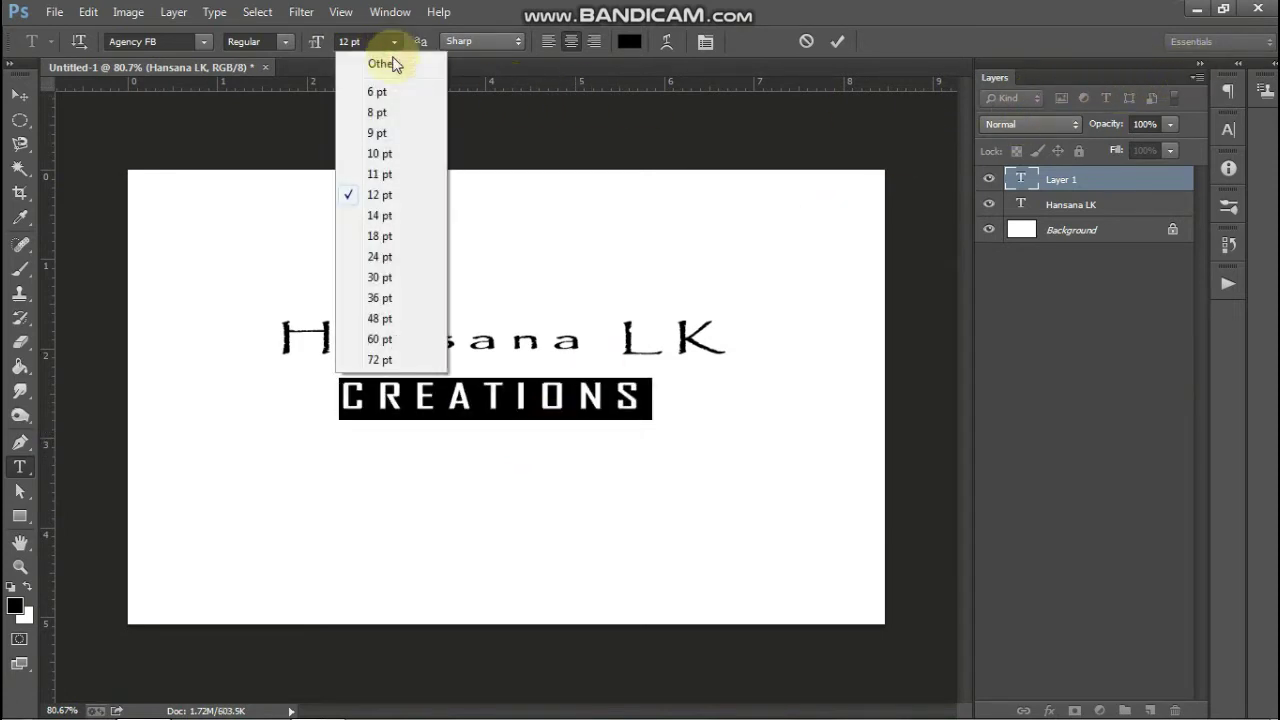
{"action": "left_click", "coordinate": [390, 132]}
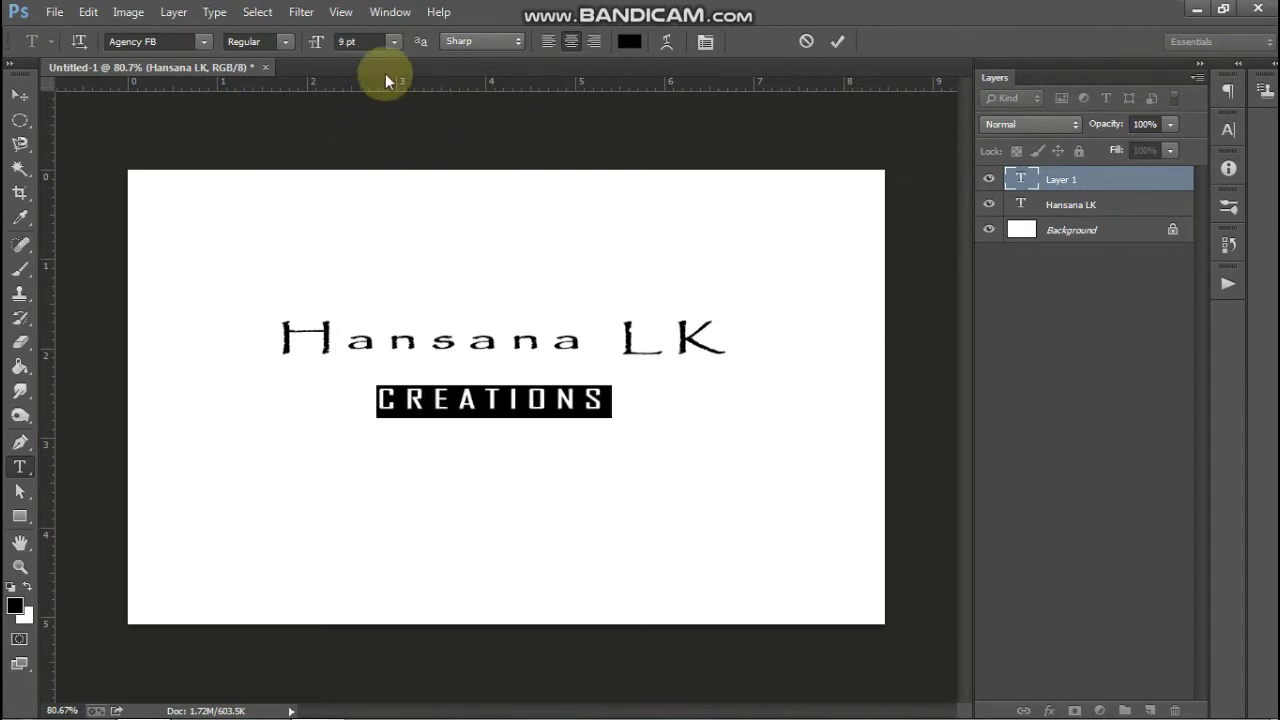
{"action": "left_click", "coordinate": [395, 43]}
{"action": "left_click", "coordinate": [375, 110]}
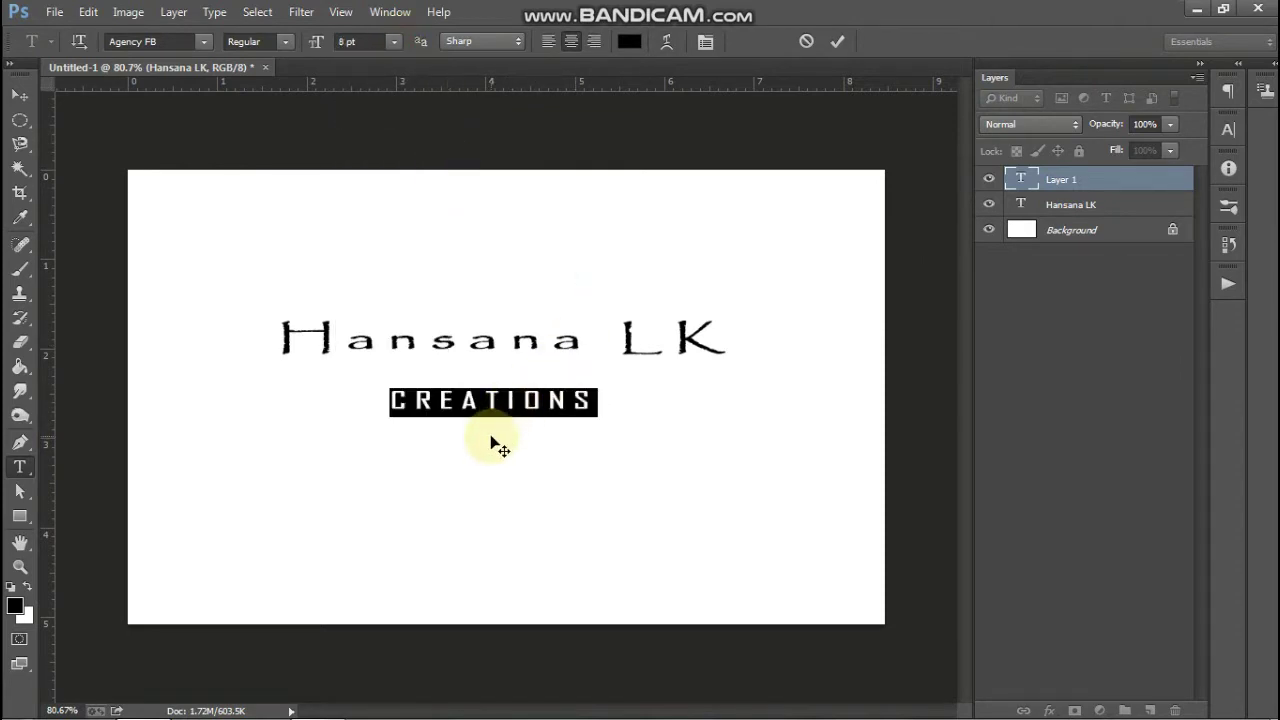
Increase the CREATIONS letter tracking in the Character panel, reaching 1000
{"action": "left_click", "coordinate": [1238, 63]}
{"action": "left_click", "coordinate": [1034, 306]}
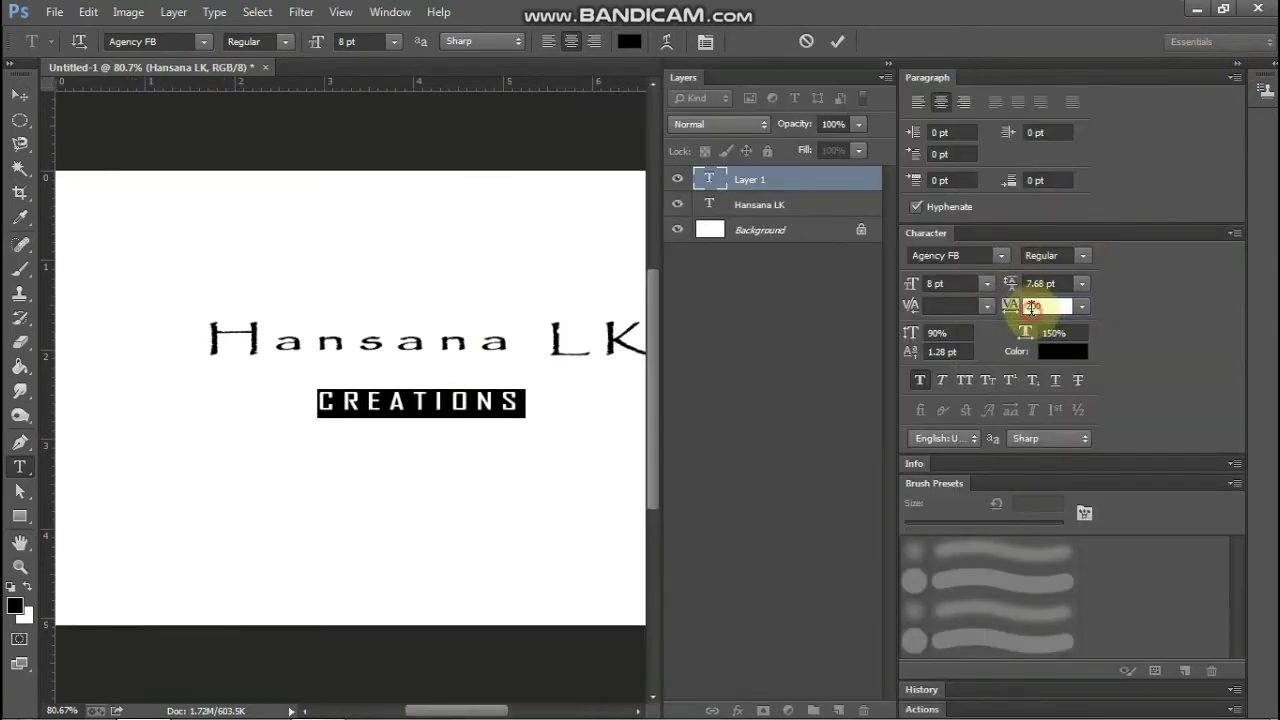
{"action": "type", "text": "0"}
{"action": "key", "text": "Return"}
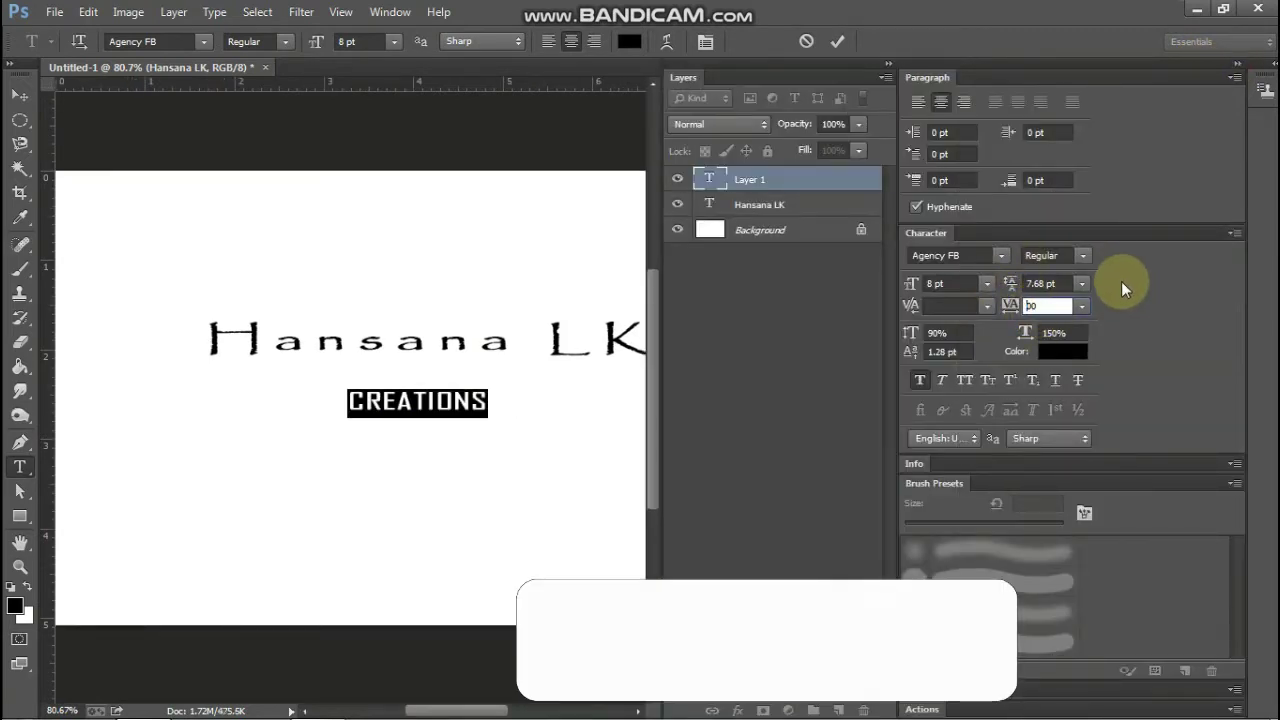
{"action": "type", "text": "0"}
{"action": "key", "text": "Return"}
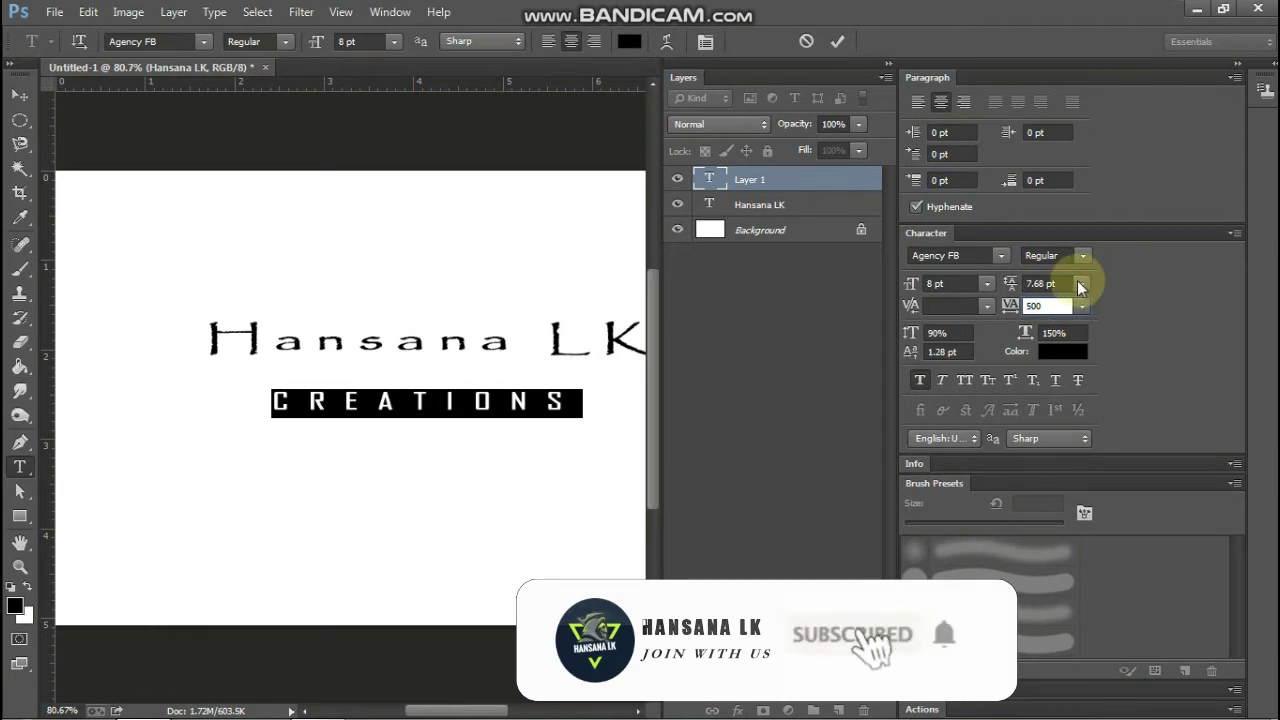
{"action": "key", "text": "Return"}
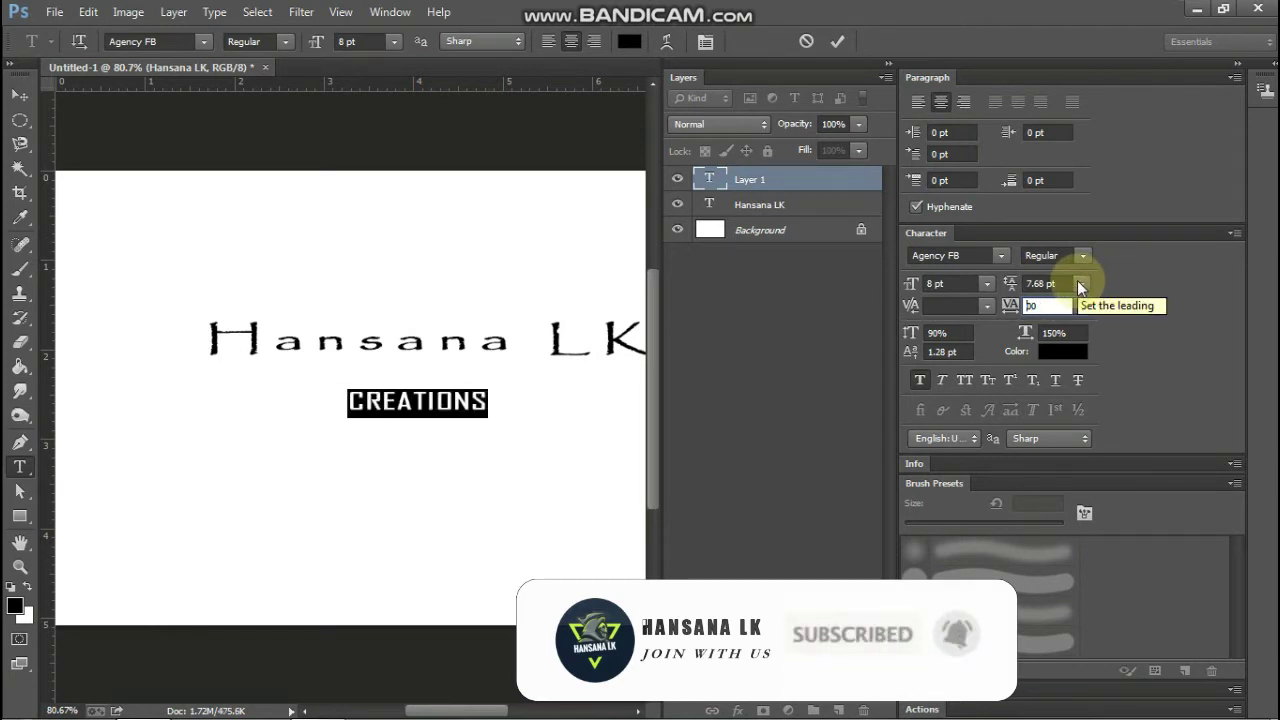
{"action": "type", "text": "50"}
{"action": "key", "text": "Return"}
{"action": "type", "text": "00"}
{"action": "key", "text": "Return"}
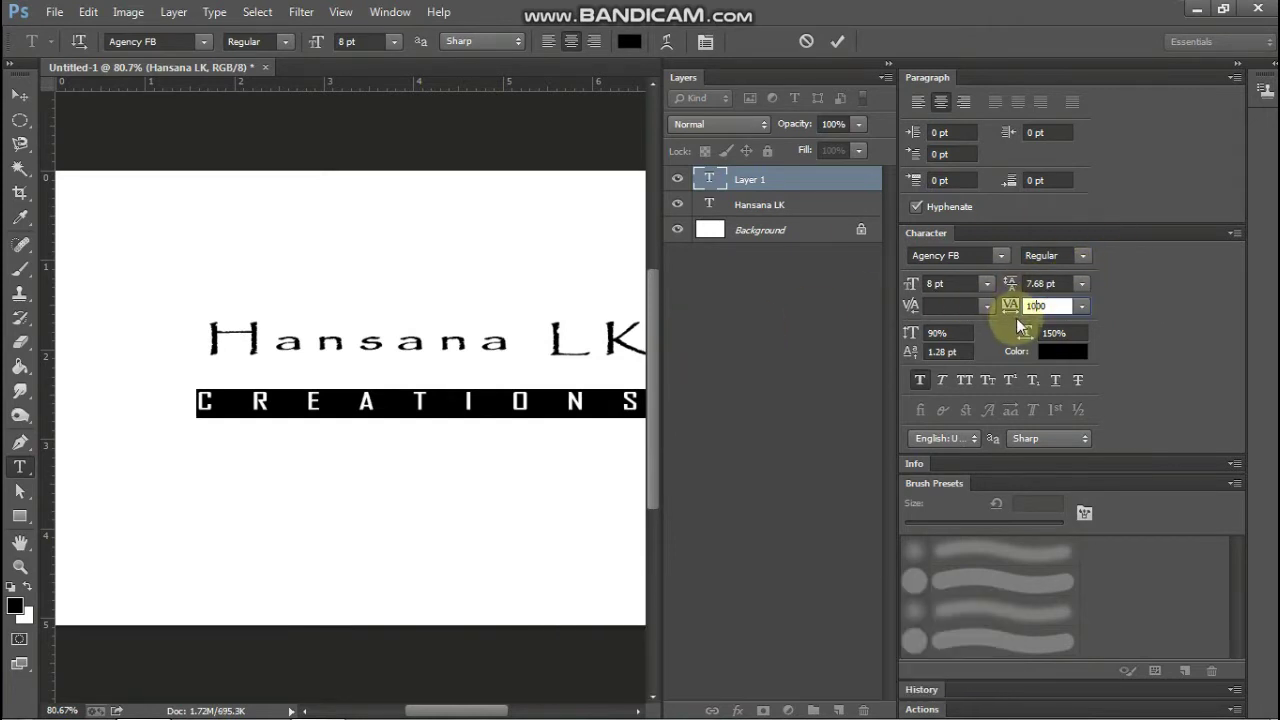
Reduce the CREATIONS tracking to 800 and hide the Character panel
{"action": "left_click", "coordinate": [1032, 306]}
{"action": "type", "text": "0"}
{"action": "key", "text": "Return"}
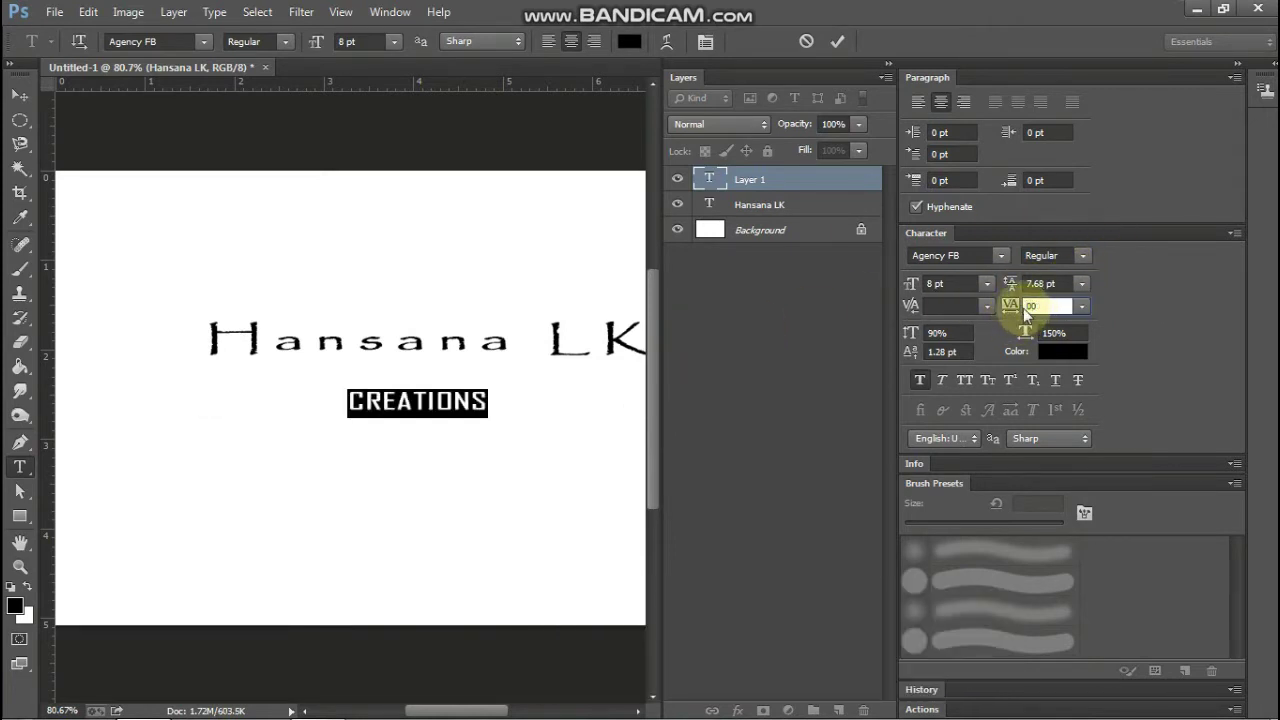
{"action": "key", "text": "Return"}
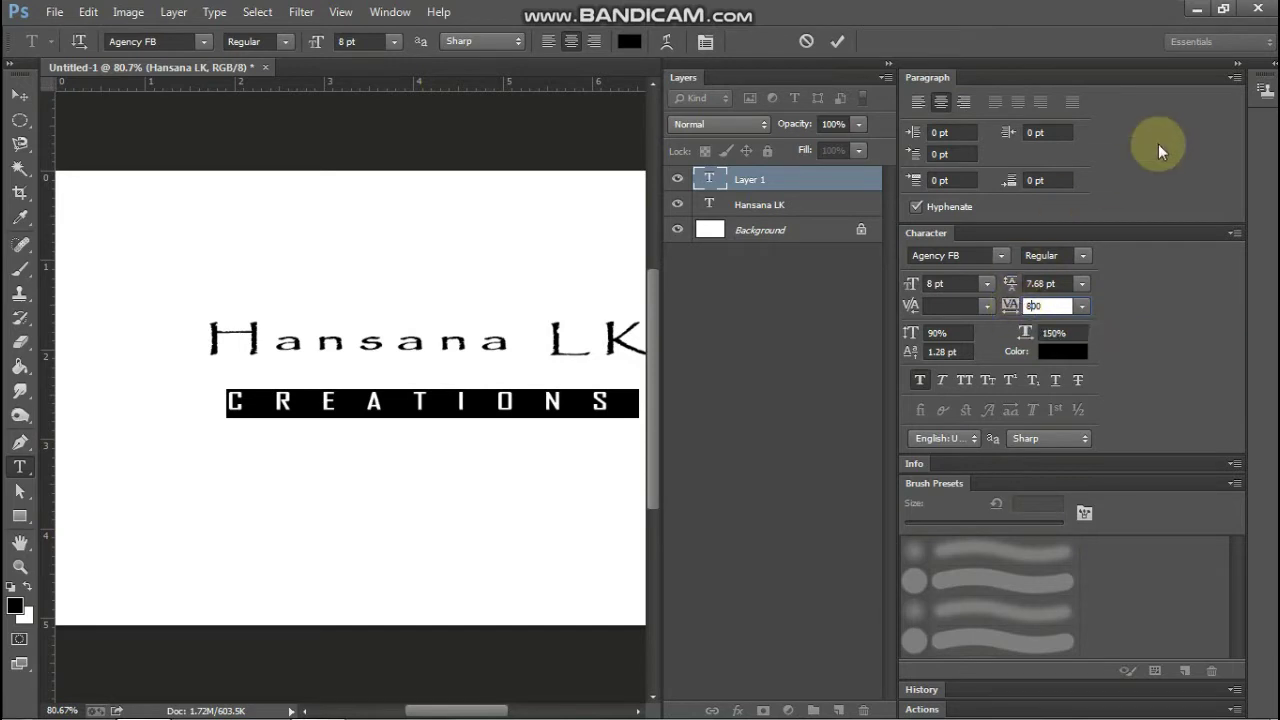
{"action": "left_click", "coordinate": [1237, 66]}
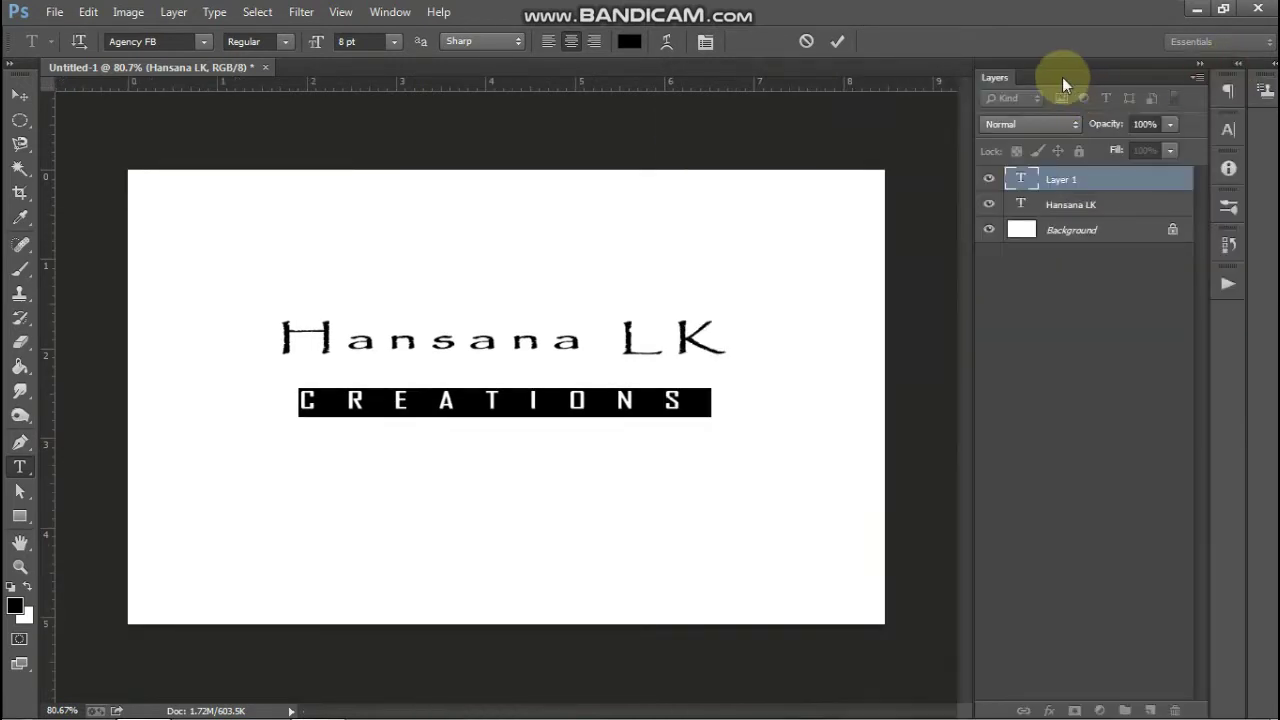
Nudge the CREATIONS line slightly upward and select the whole line
{"action": "left_click", "coordinate": [551, 403]}
{"action": "left_click_drag", "start_coordinate": [542, 446], "coordinate": [548, 441]}
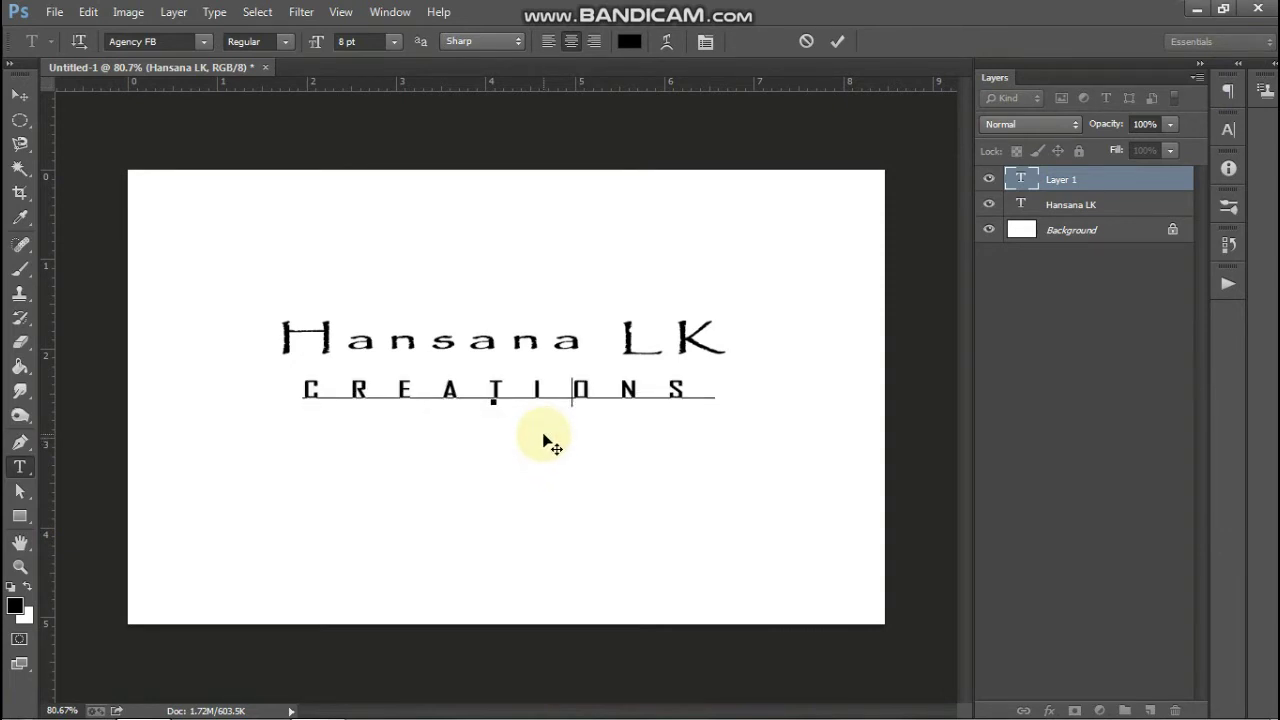
{"action": "left_click", "coordinate": [686, 385], "text": "shift"}
{"action": "left_click", "coordinate": [229, 388], "text": "shift"}
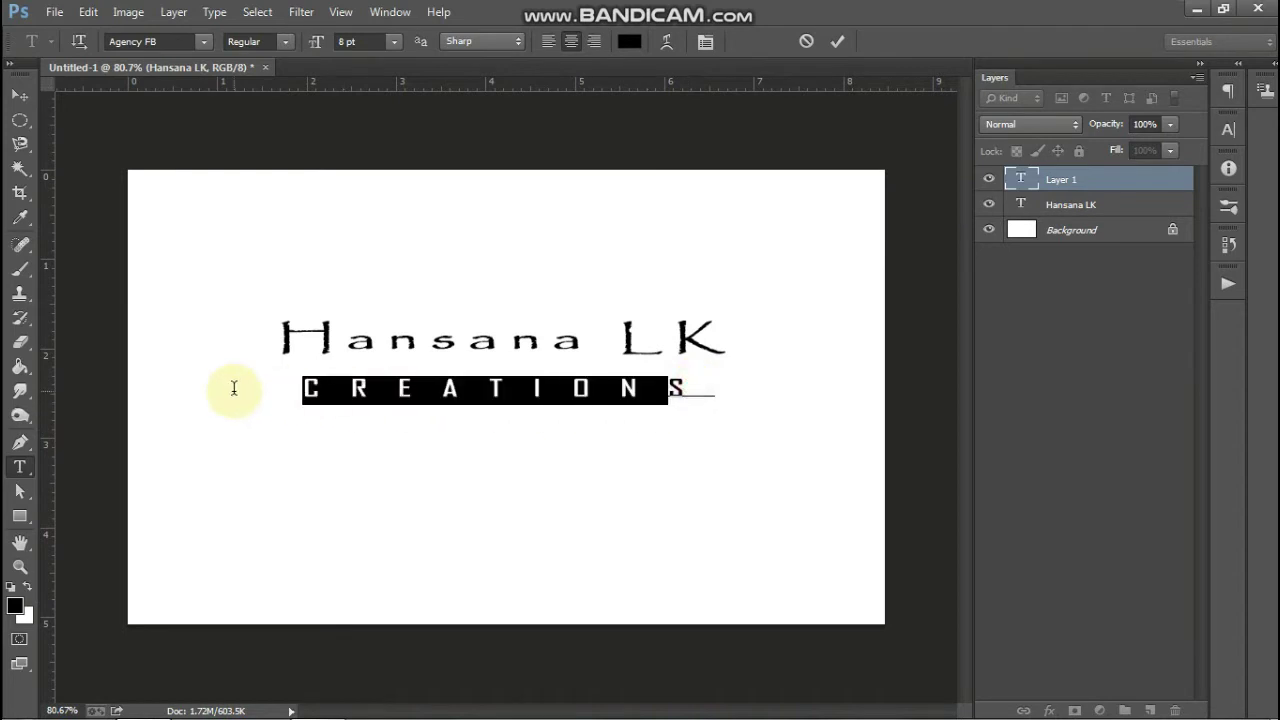
{"action": "left_click", "coordinate": [686, 386]}
{"action": "left_click_drag", "start_coordinate": [710, 386], "coordinate": [286, 386]}
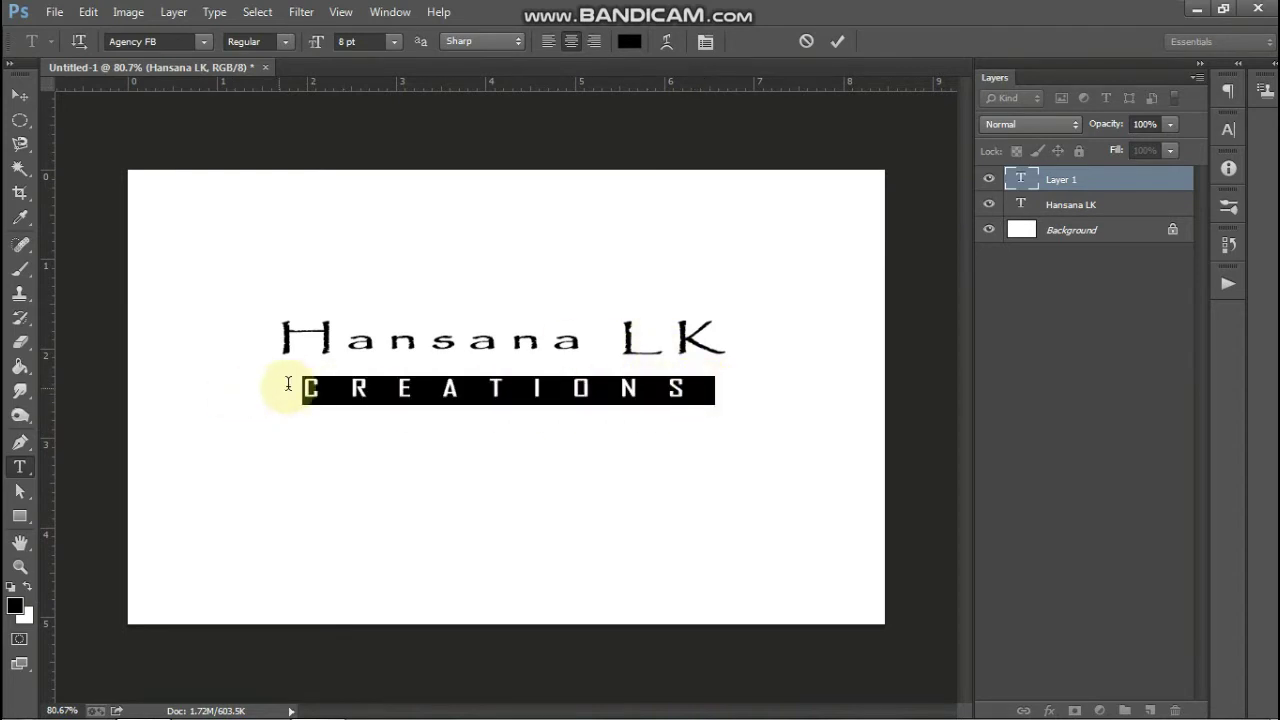
Set the CREATIONS tracking to 500 and collapse the panel
{"action": "left_click", "coordinate": [1217, 67]}
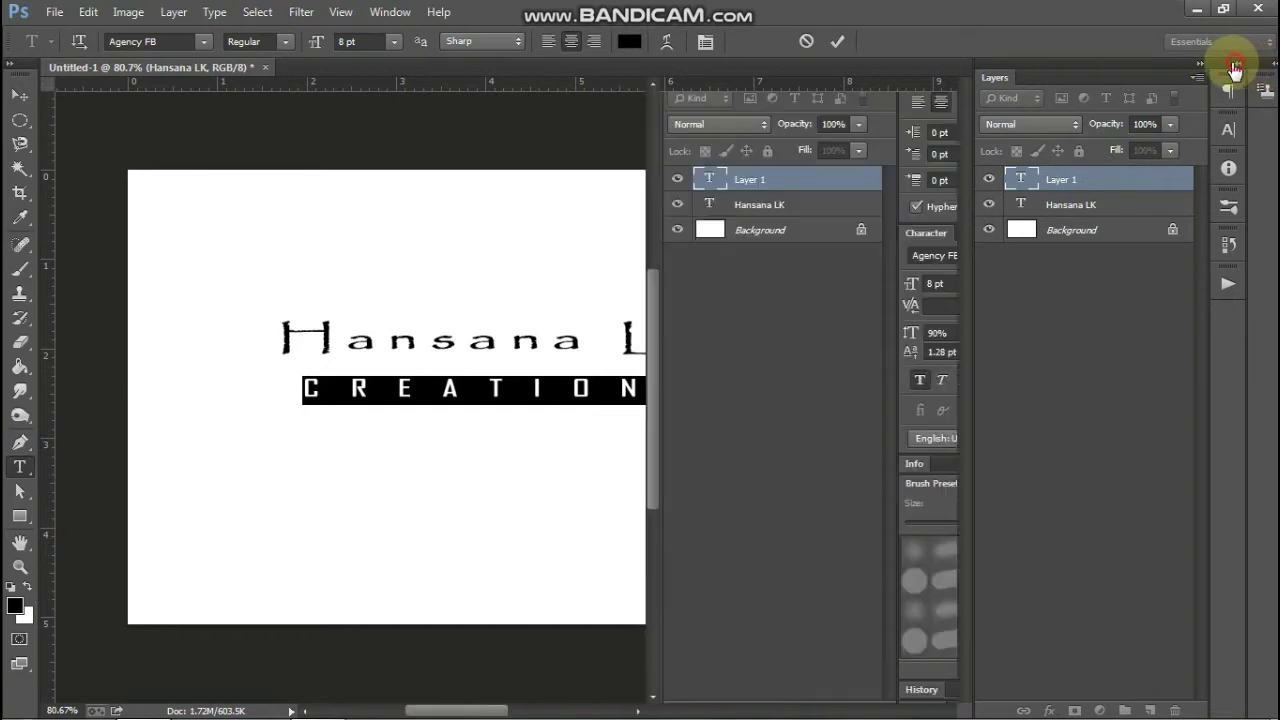
{"action": "left_click", "coordinate": [1033, 305]}
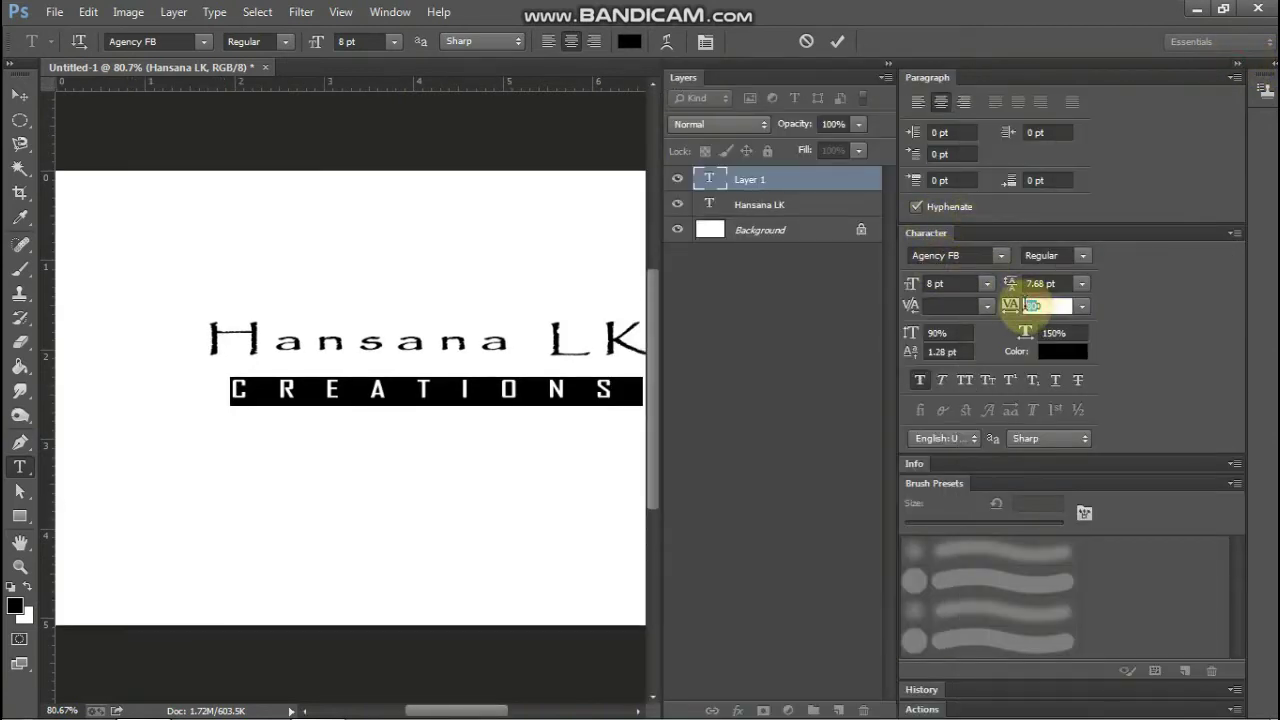
{"action": "type", "text": "500"}
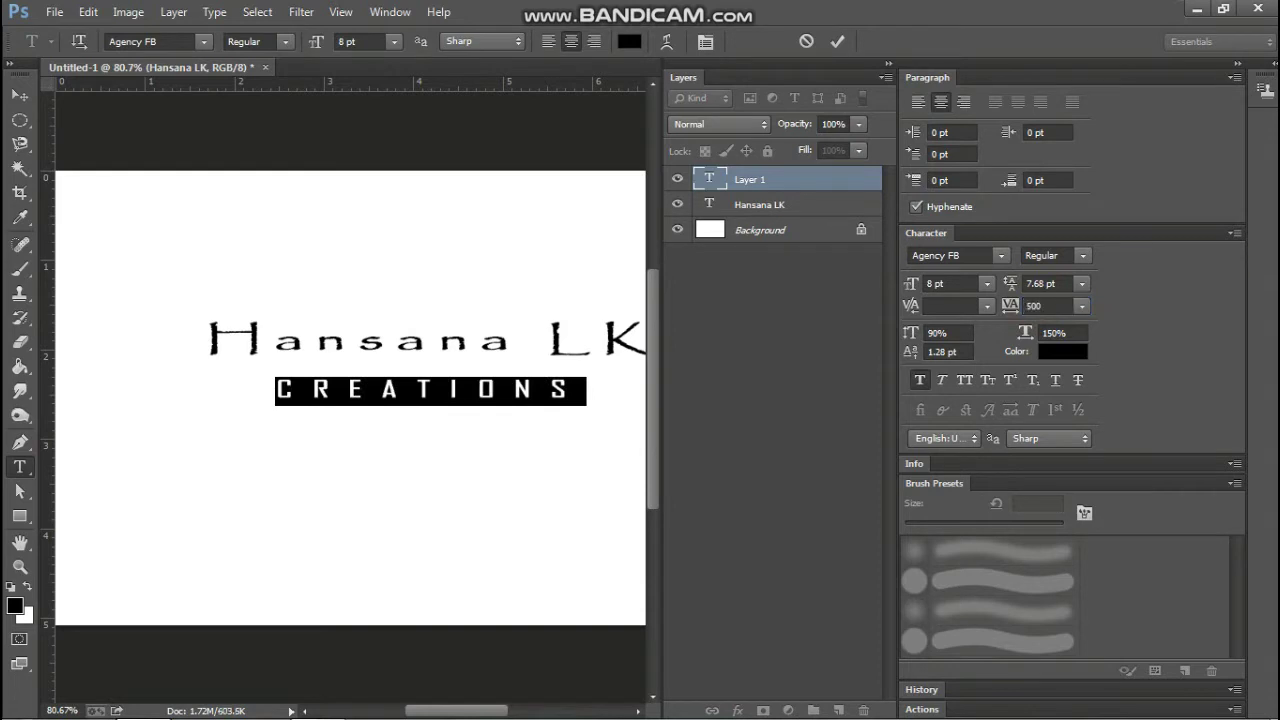
{"action": "left_click", "coordinate": [1237, 63]}
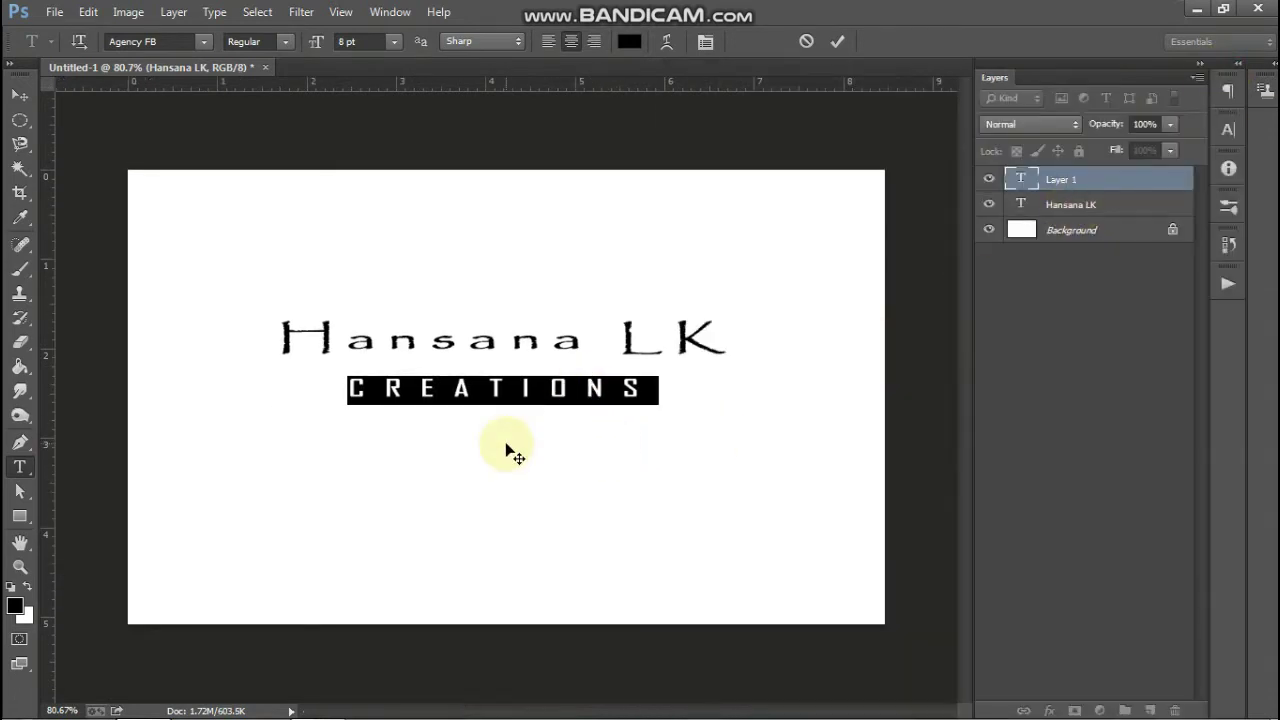
Draw a thin black dash rectangle beside CREATIONS with the Rectangle tool
{"action": "left_click", "coordinate": [521, 384]}
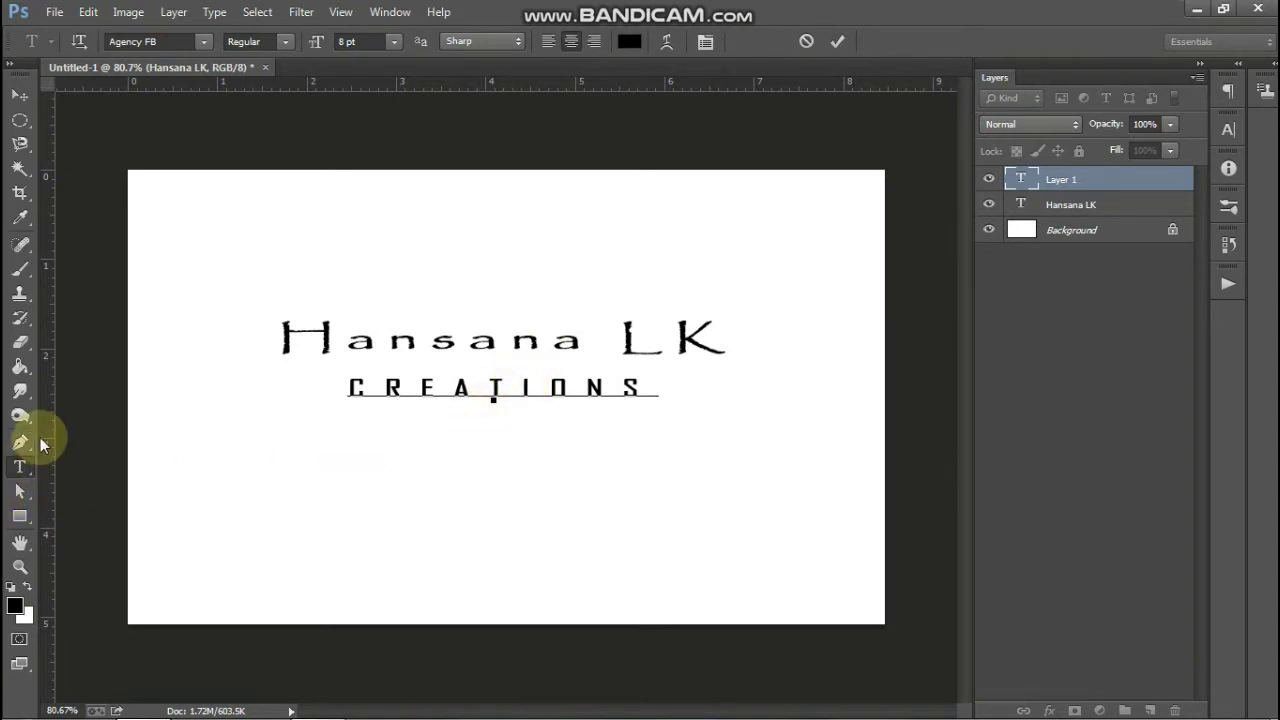
{"action": "left_click", "coordinate": [22, 518]}
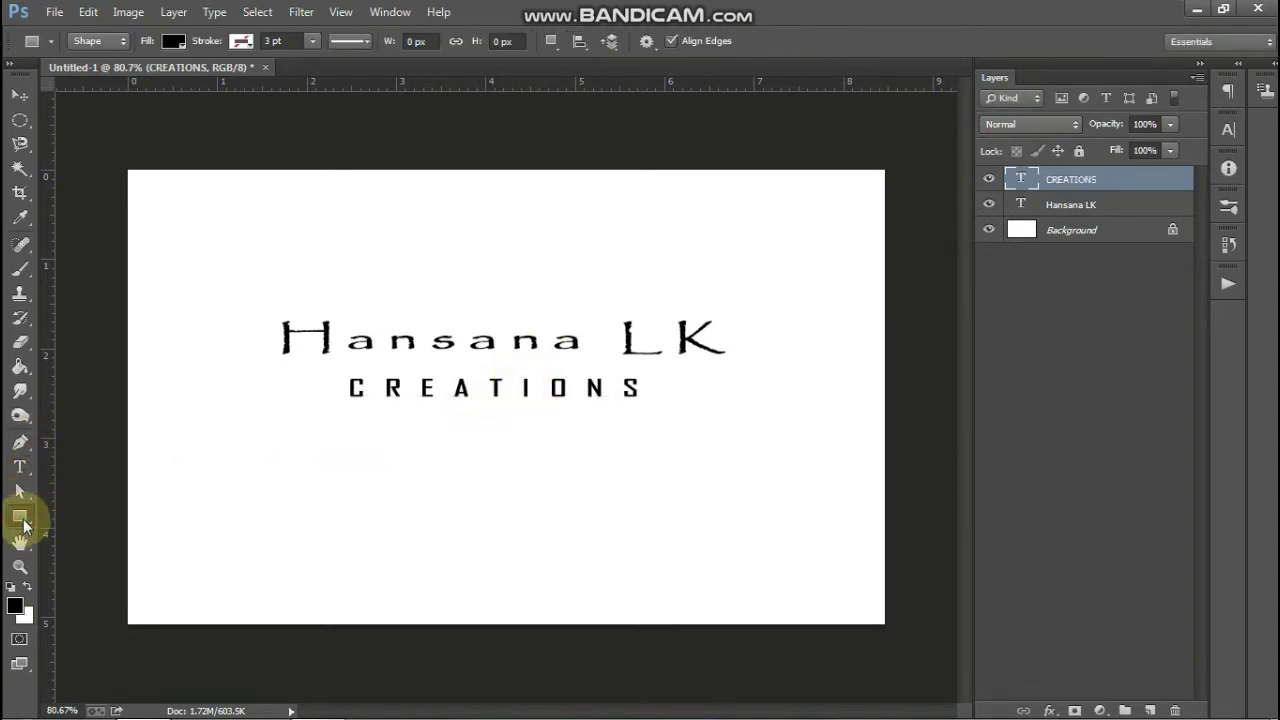
{"action": "right_click", "coordinate": [23, 519]}
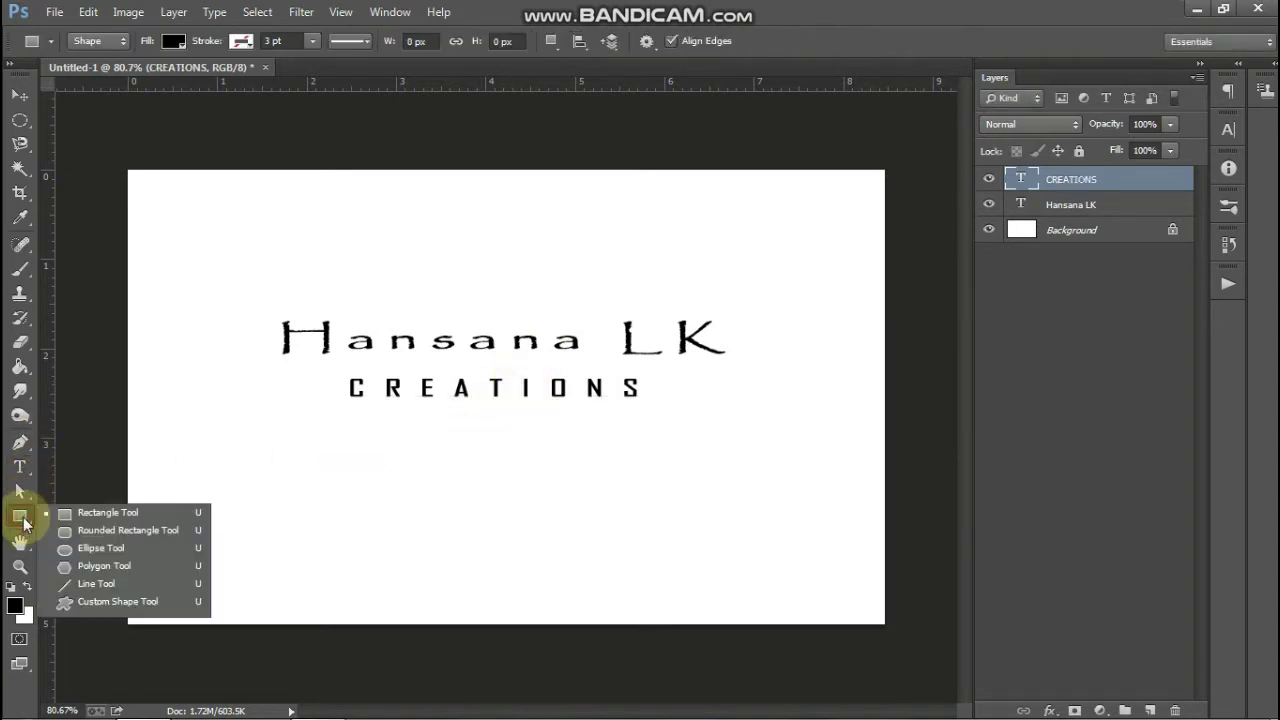
{"action": "left_click", "coordinate": [81, 511]}
{"action": "mouse_move", "coordinate": [279, 438]}
{"action": "left_mouse_down"}
{"action": "mouse_move", "coordinate": [291, 465]}
{"action": "mouse_move", "coordinate": [313, 440]}
{"action": "left_mouse_up"}
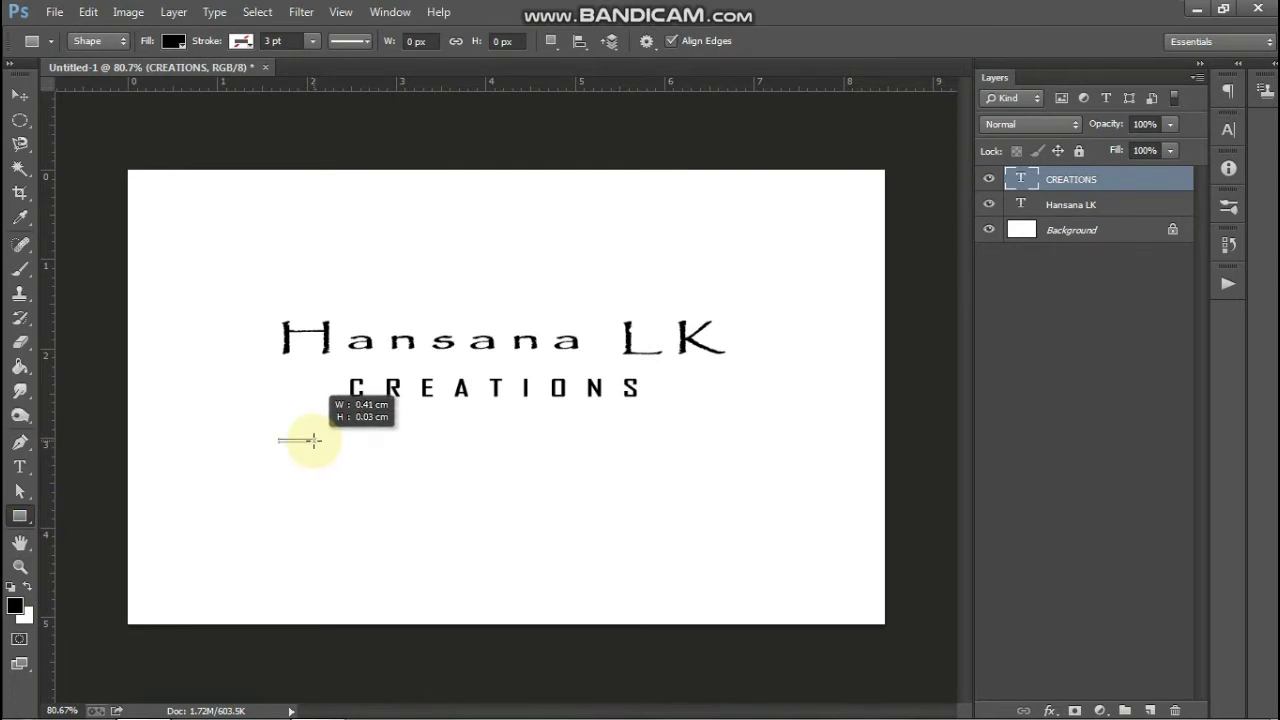
{"action": "left_click_drag", "start_coordinate": [313, 440], "coordinate": [316, 440]}
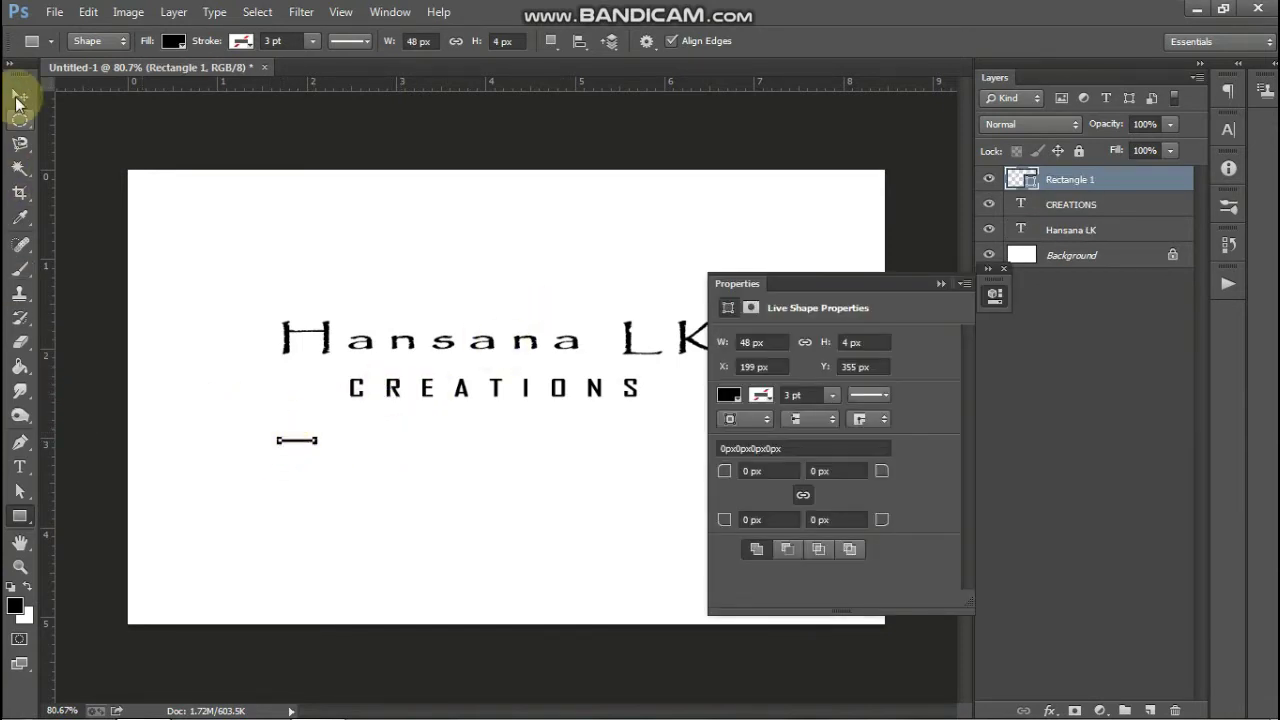
{"action": "left_click", "coordinate": [19, 94]}
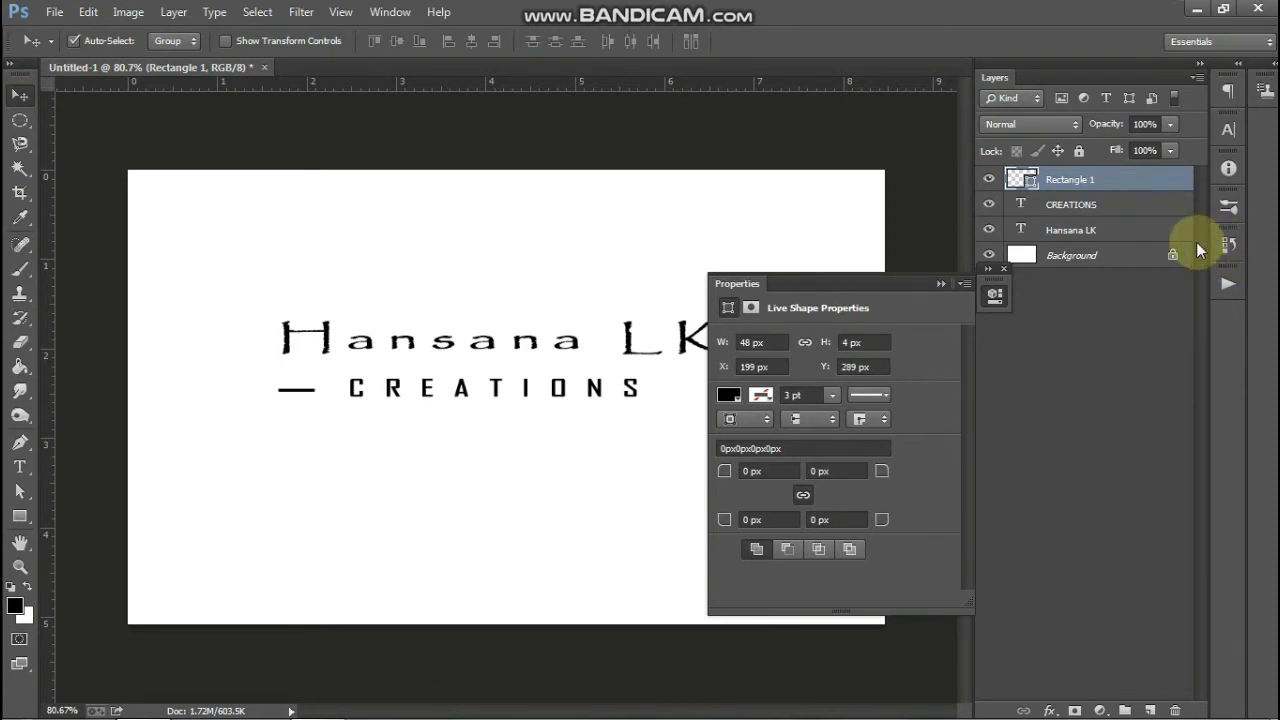
{"action": "left_click", "coordinate": [937, 284]}
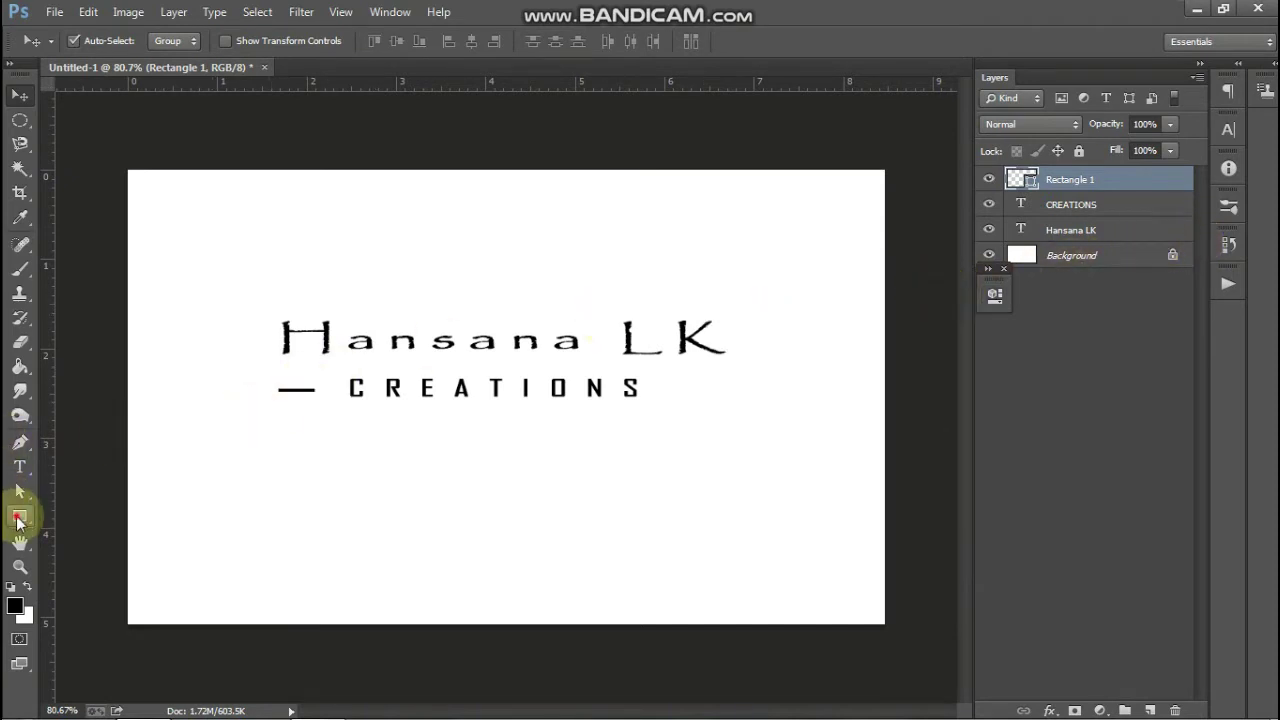
Draw a second thin dash and shift it to the right side of CREATIONS
{"action": "left_click", "coordinate": [19, 515]}
{"action": "left_click_drag", "start_coordinate": [291, 444], "coordinate": [326, 447]}
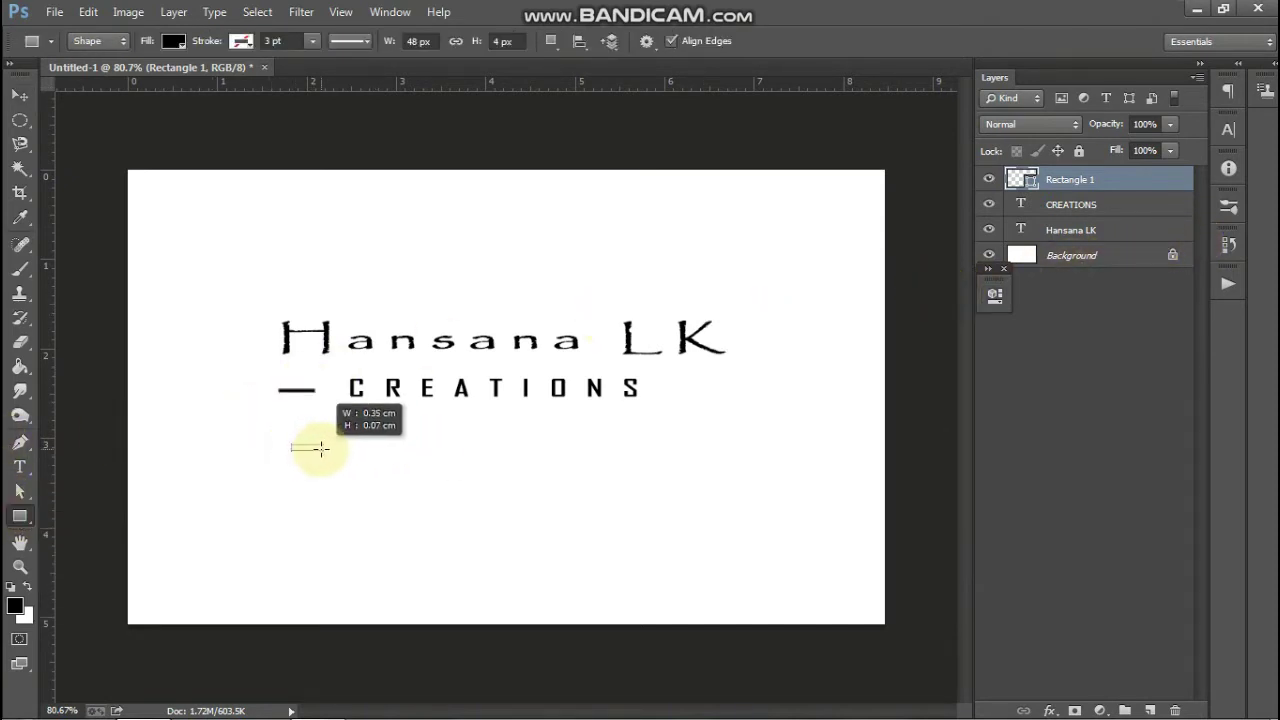
{"action": "left_click_drag", "start_coordinate": [326, 447], "coordinate": [328, 447]}
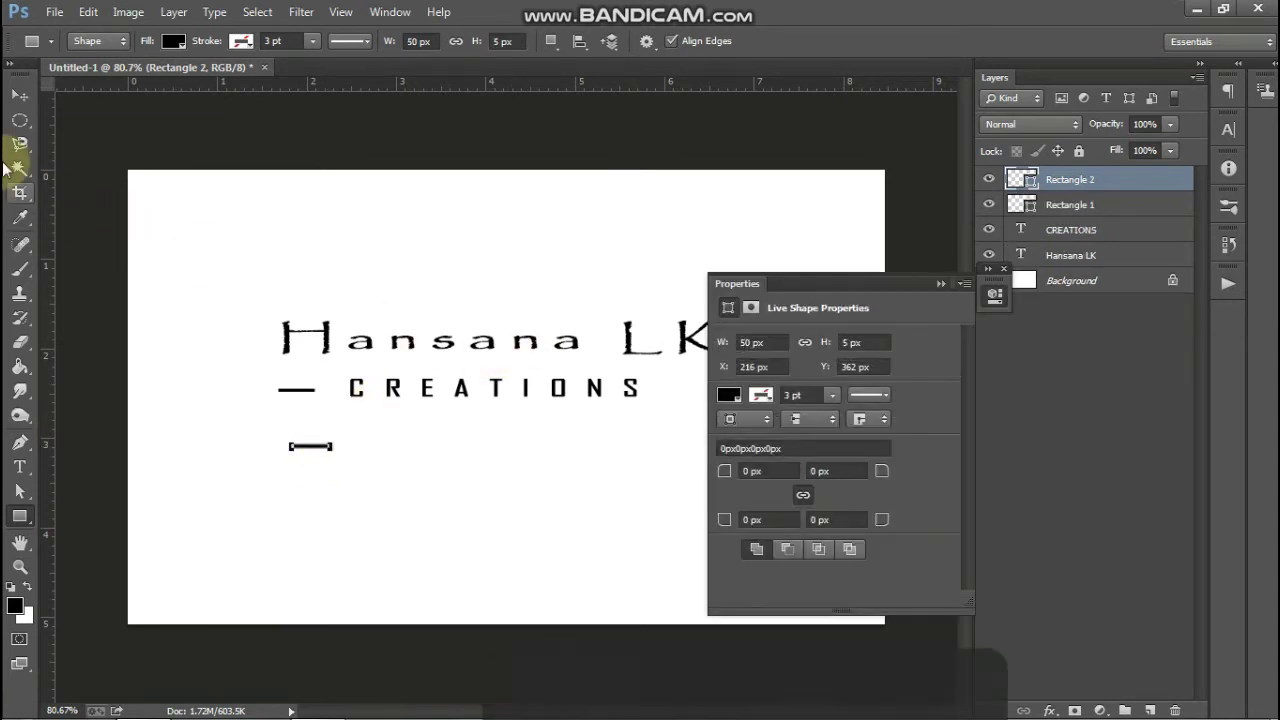
{"action": "left_click", "coordinate": [14, 97]}
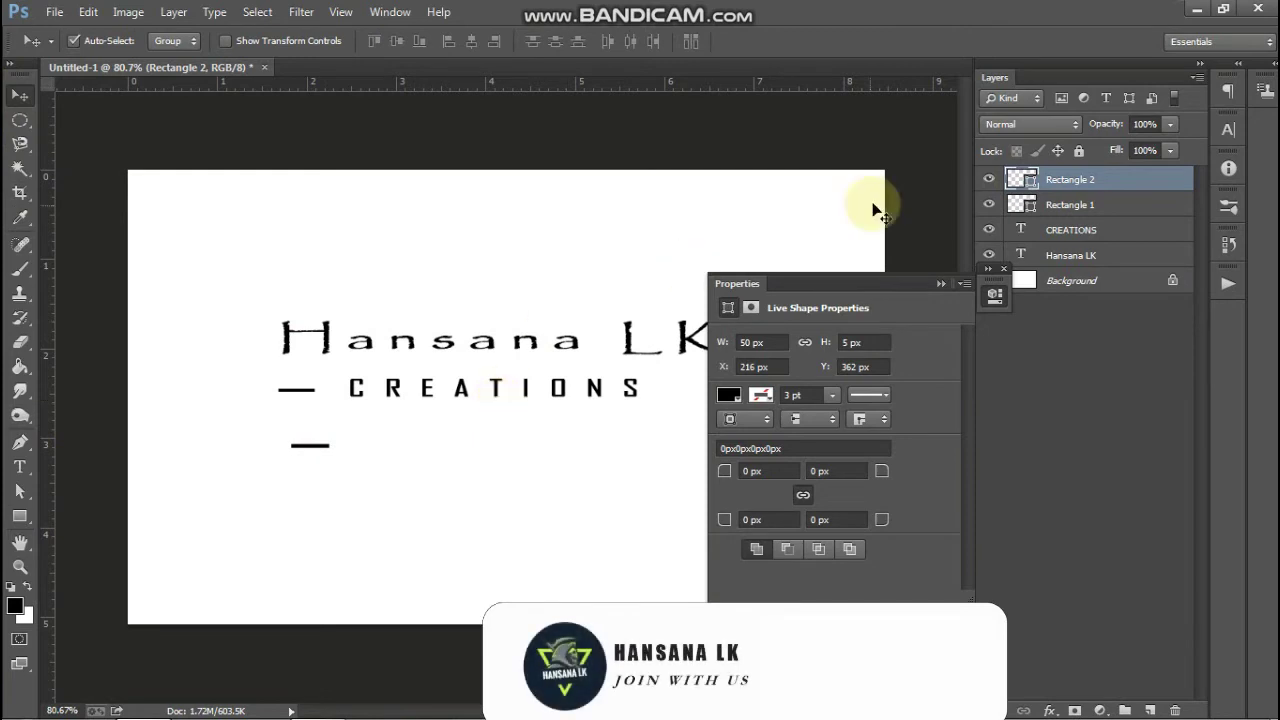
{"action": "left_click", "coordinate": [938, 285]}
{"action": "left_click", "coordinate": [1004, 270]}
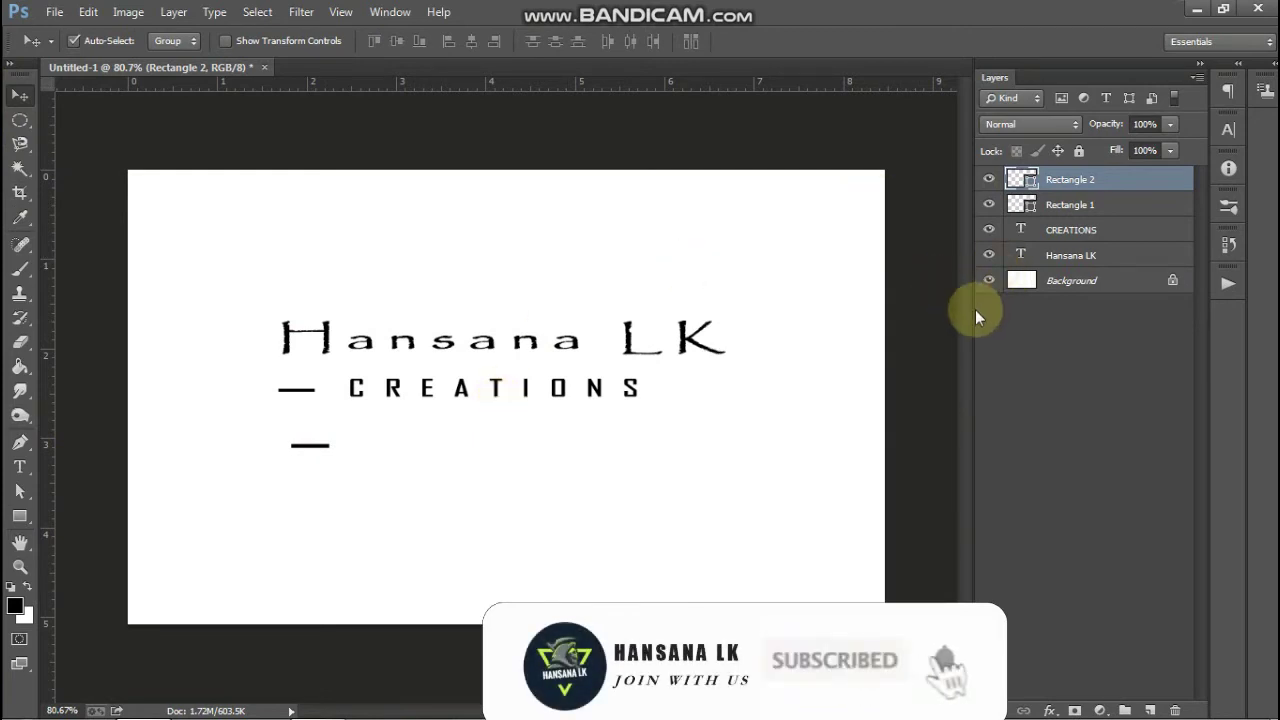
{"action": "key", "text": "shift+Right"}
{"action": "key", "text": "shift+Right"}
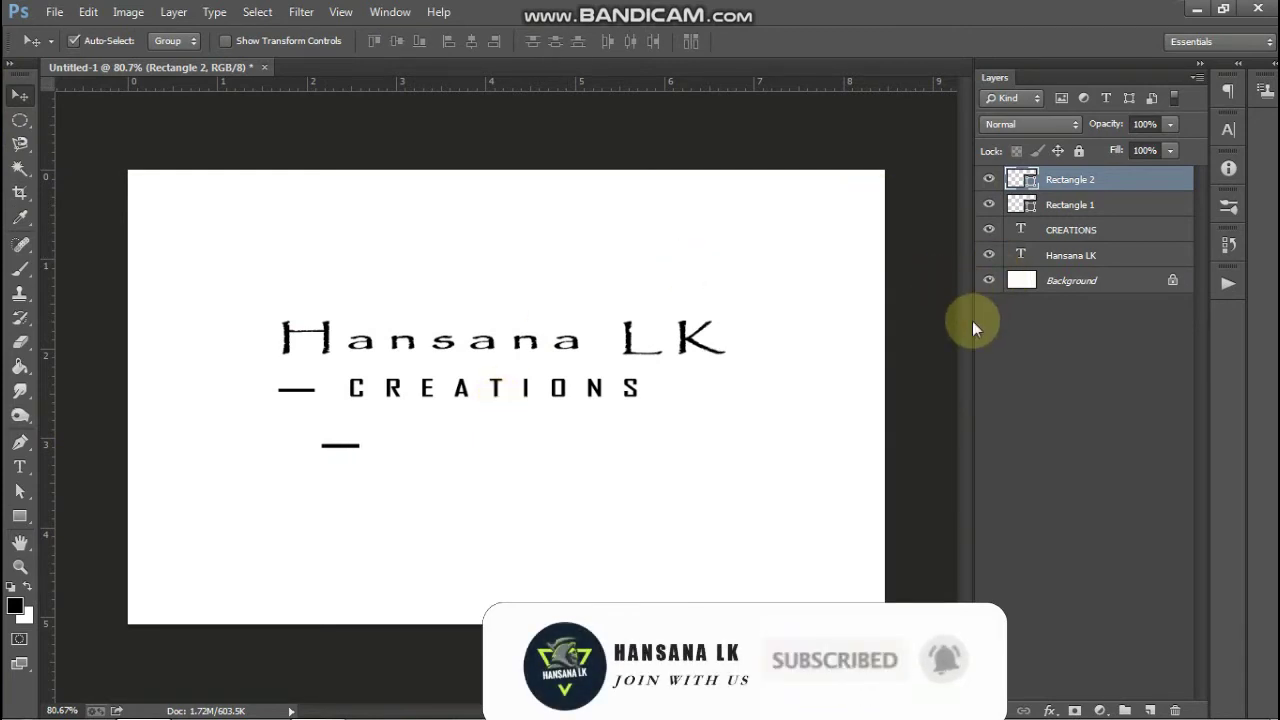
{"action": "key", "text": "shift+Right"}
{"action": "key", "text": "shift+Right"}
{"action": "key", "text": "shift+Right"}
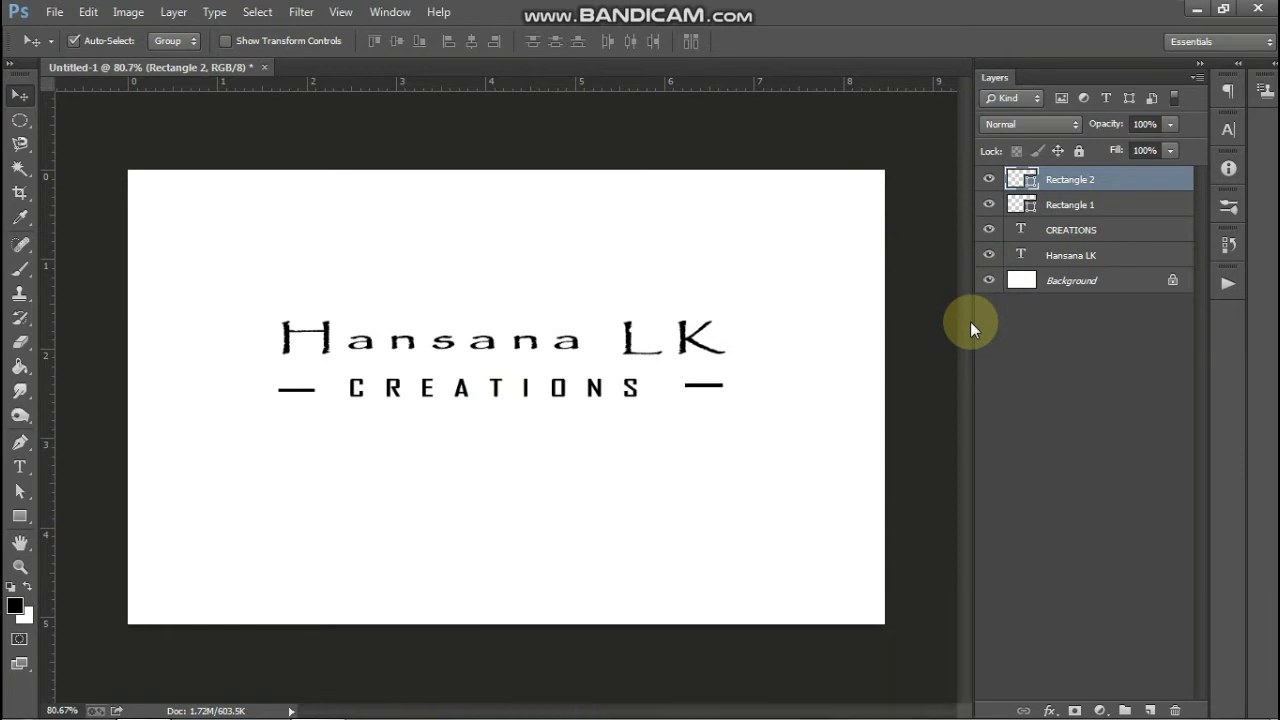
Nudge CREATIONS right to centre it between the dashes, then minimise Photoshop
{"action": "left_click", "coordinate": [562, 390]}
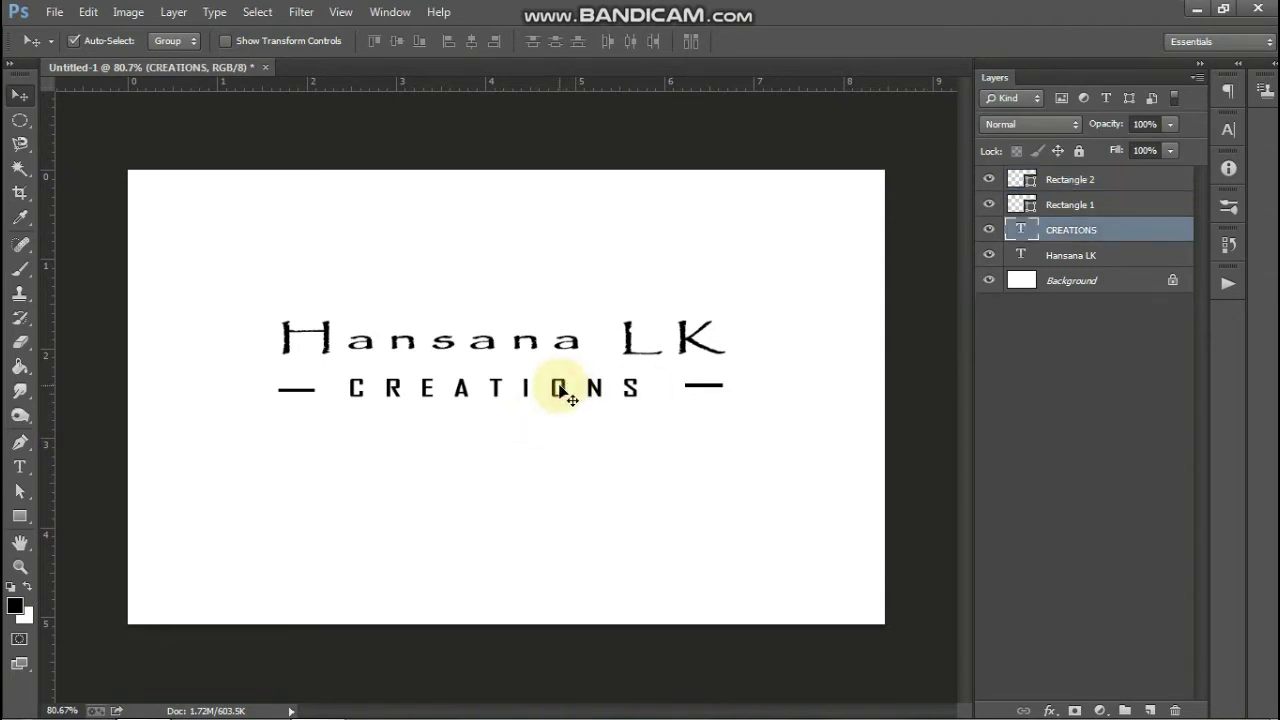
{"action": "key", "text": "Right"}
{"action": "key", "text": "Right"}
{"action": "key", "text": "Right"}
{"action": "key", "text": "Right"}
{"action": "key", "text": "Right"}
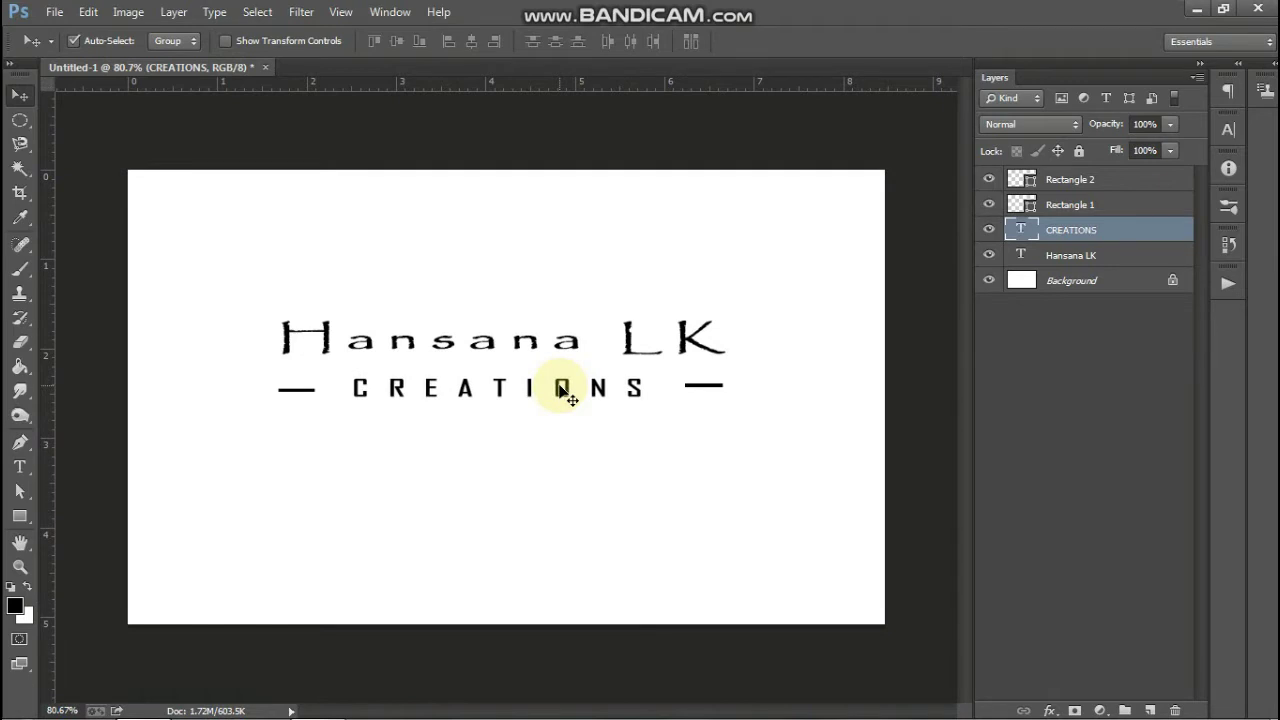
{"action": "left_click", "coordinate": [697, 390]}
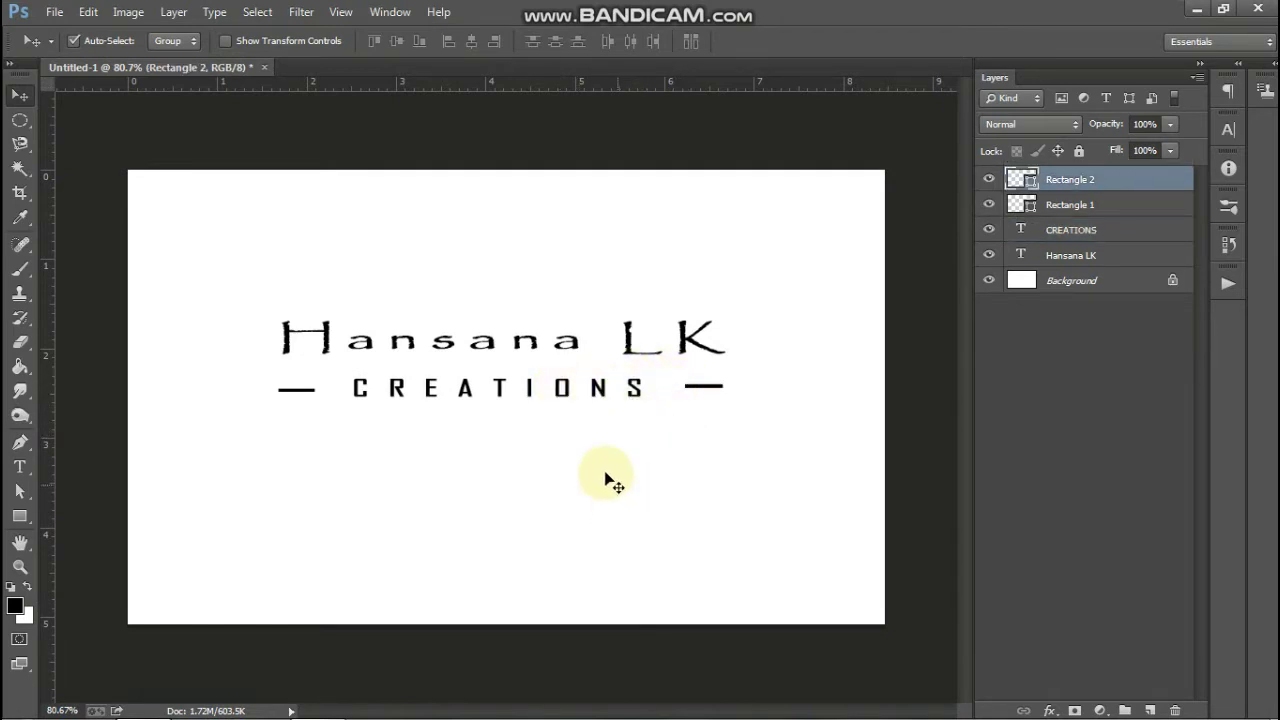
{"action": "left_click", "coordinate": [594, 384]}
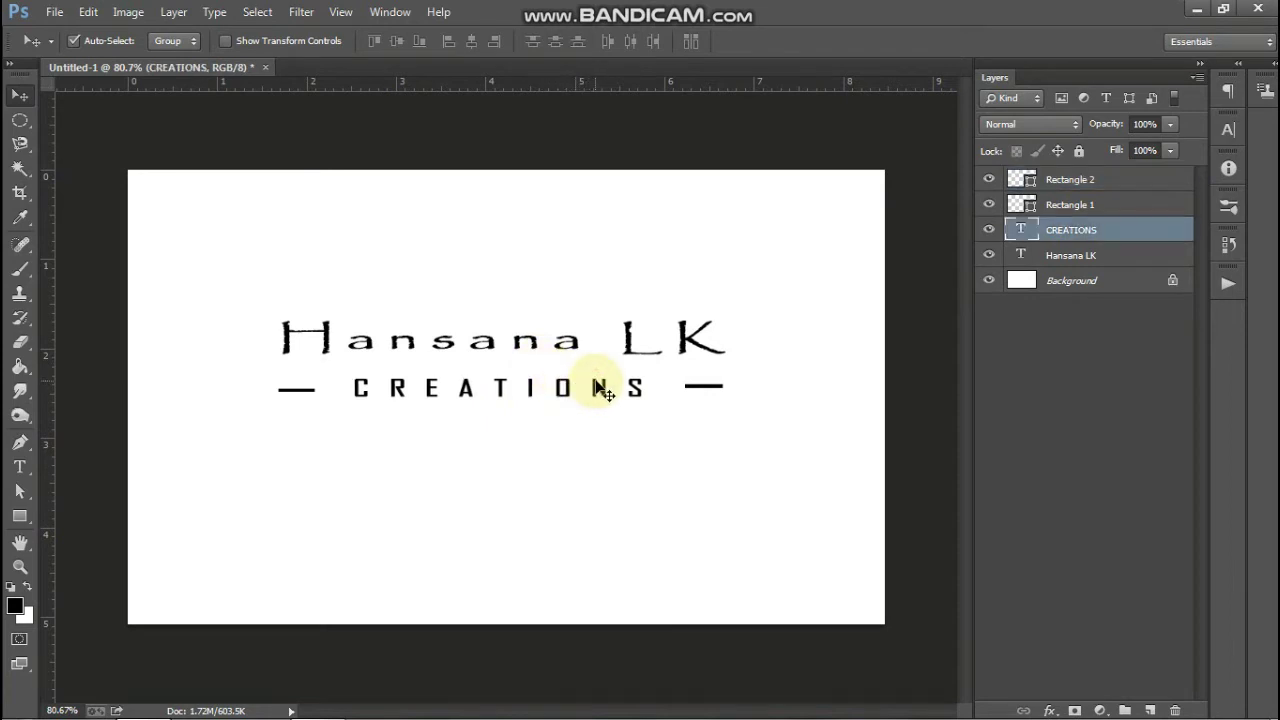
{"action": "left_click", "coordinate": [1203, 11]}
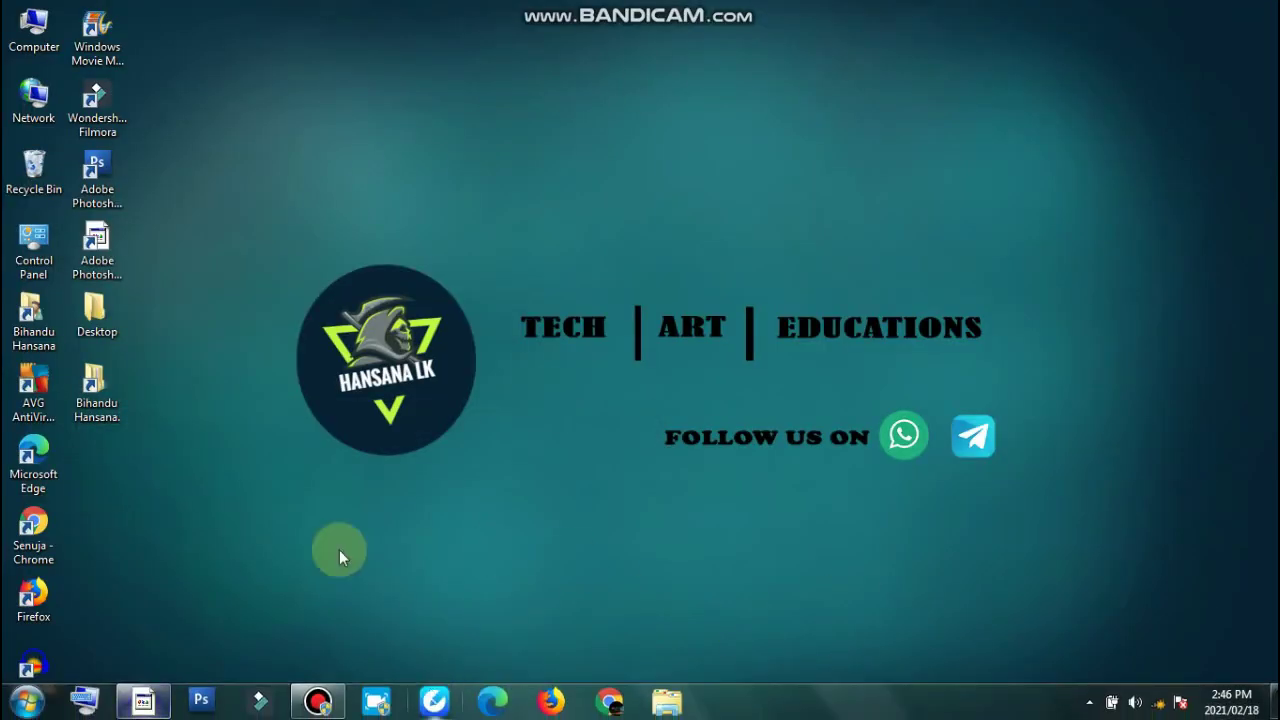
Browse in Explorer to Bihandu > Photo > Car > All car
{"action": "left_click", "coordinate": [115, 395]}
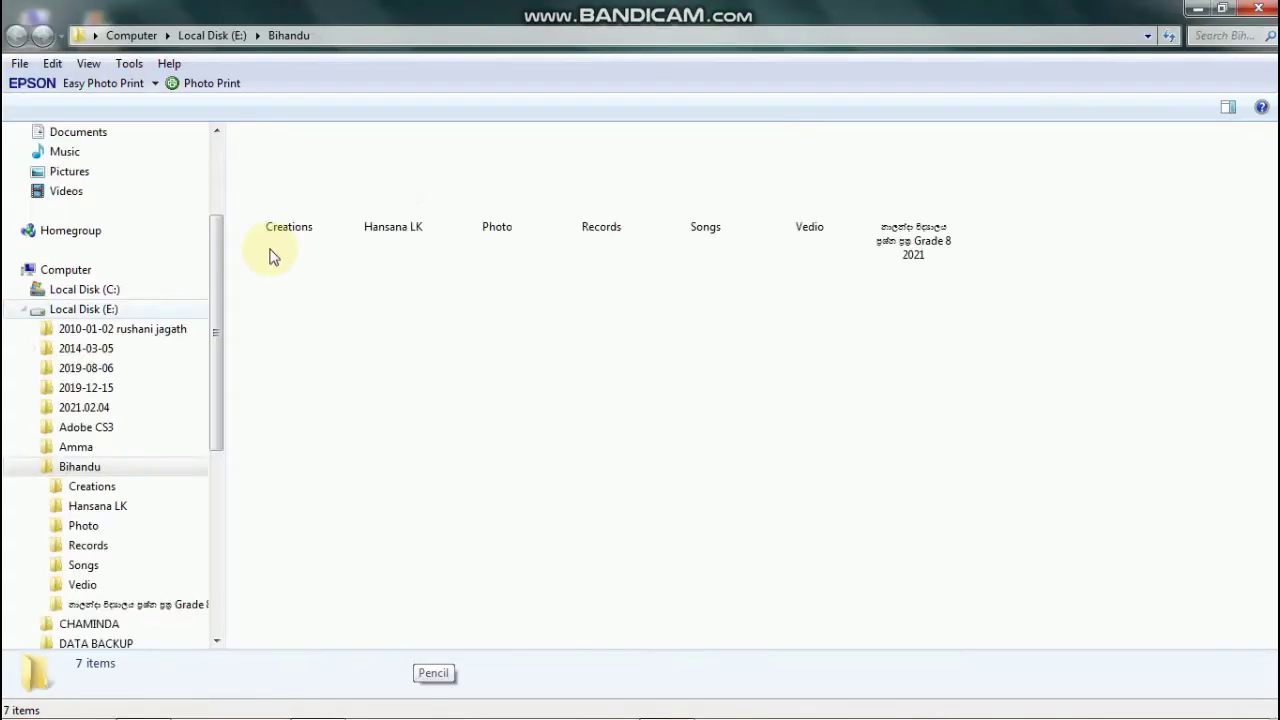
{"action": "double_click", "coordinate": [478, 172]}
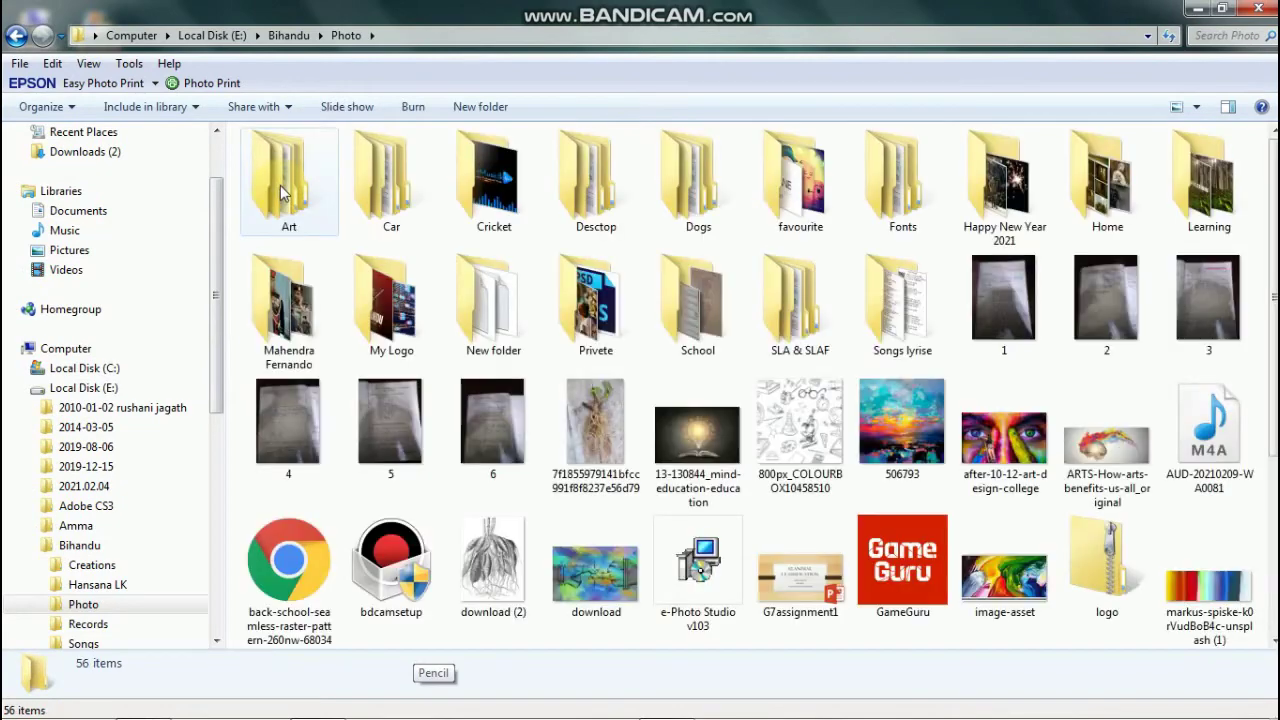
{"action": "double_click", "coordinate": [375, 185]}
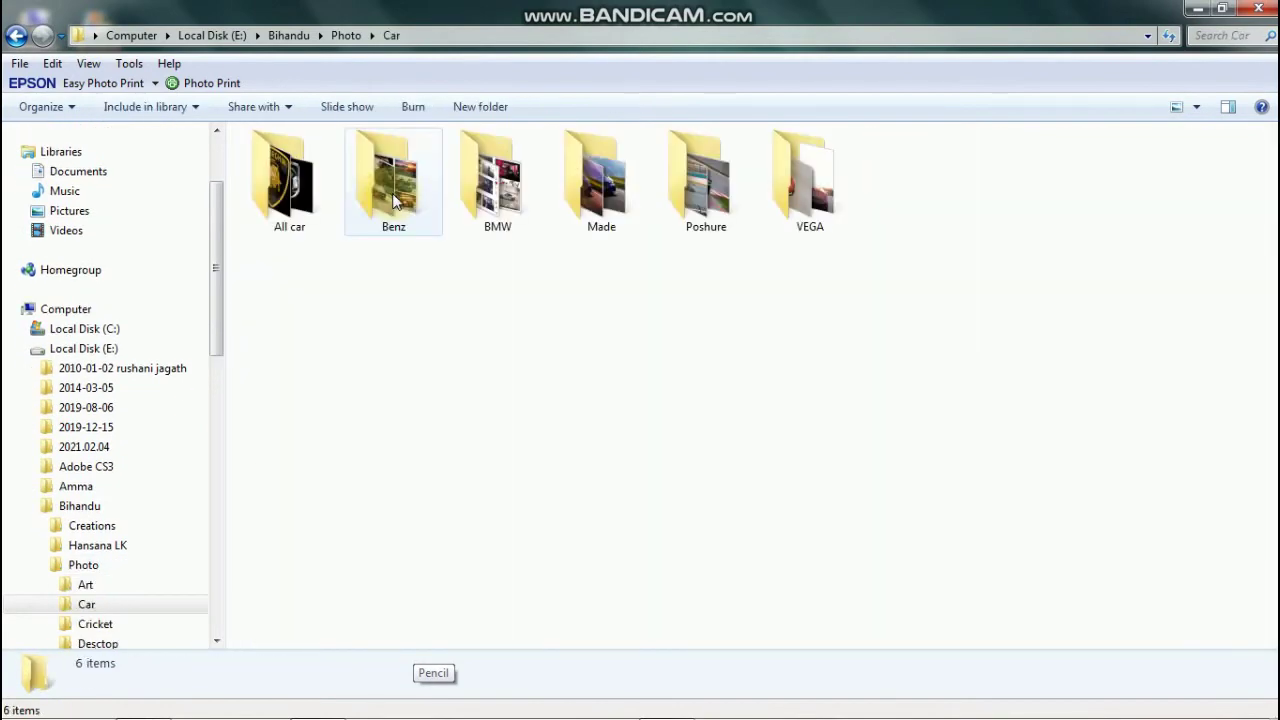
{"action": "double_click", "coordinate": [300, 190]}
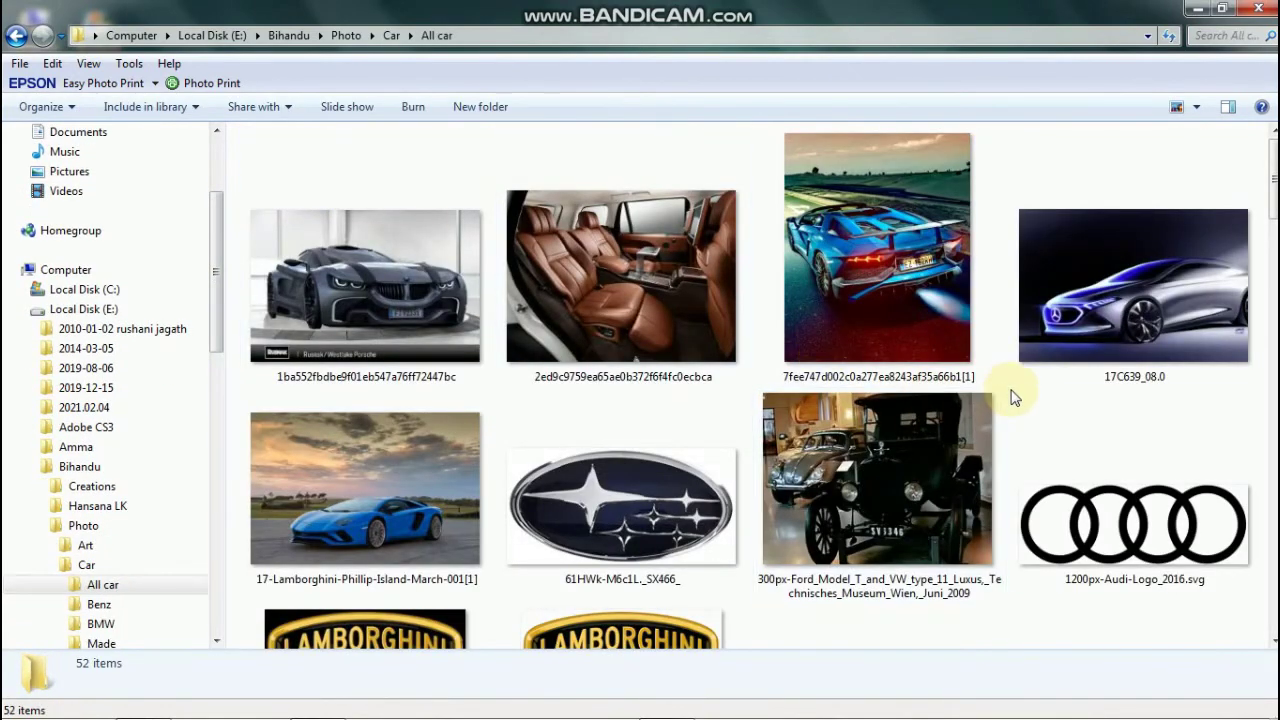
{"action": "scroll", "coordinate": [1013, 397], "scroll_direction": "down", "scroll_amount": 3}
{"action": "scroll", "coordinate": [1011, 395], "scroll_direction": "down", "scroll_amount": 5}
{"action": "scroll", "coordinate": [970, 394], "scroll_direction": "down", "scroll_amount": 5}
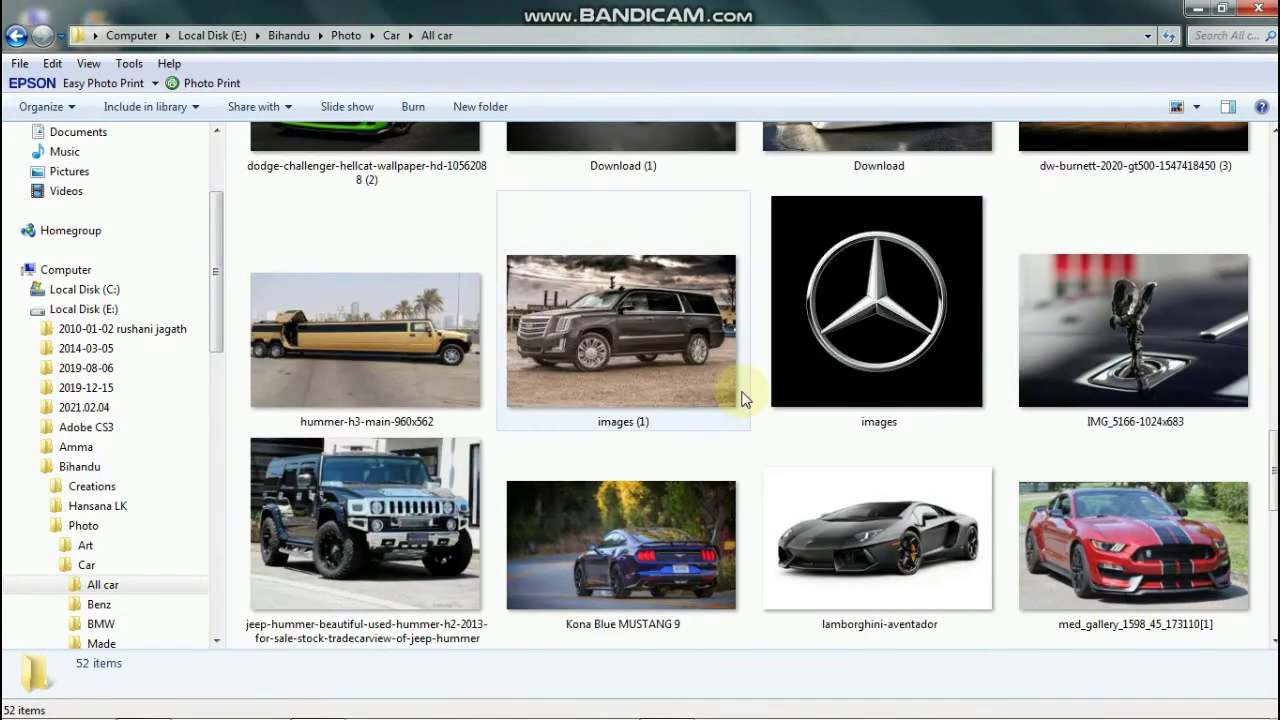
{"action": "scroll", "coordinate": [742, 395], "scroll_direction": "up", "scroll_amount": 1}
{"action": "scroll", "coordinate": [742, 395], "scroll_direction": "up", "scroll_amount": 2}
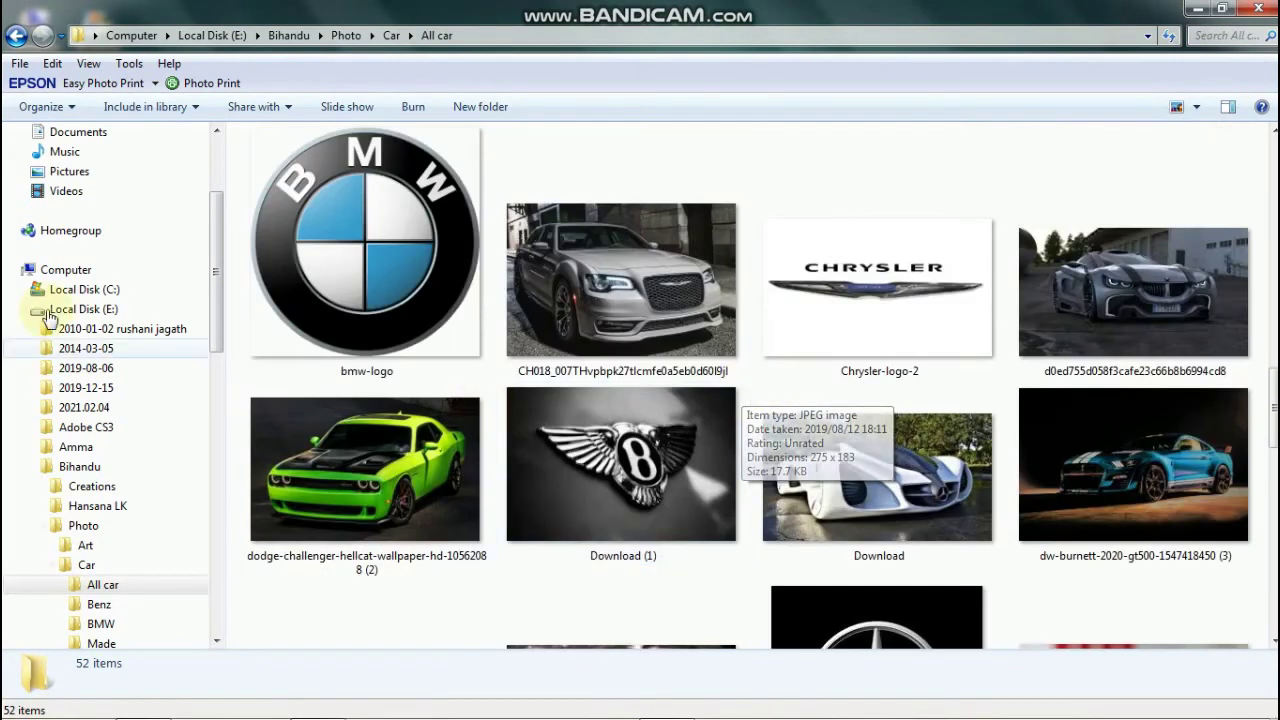
Drag the bmw-logo image into Photoshop's logo document
{"action": "left_click", "coordinate": [312, 218]}
{"action": "left_click_drag", "start_coordinate": [452, 175], "coordinate": [190, 680]}
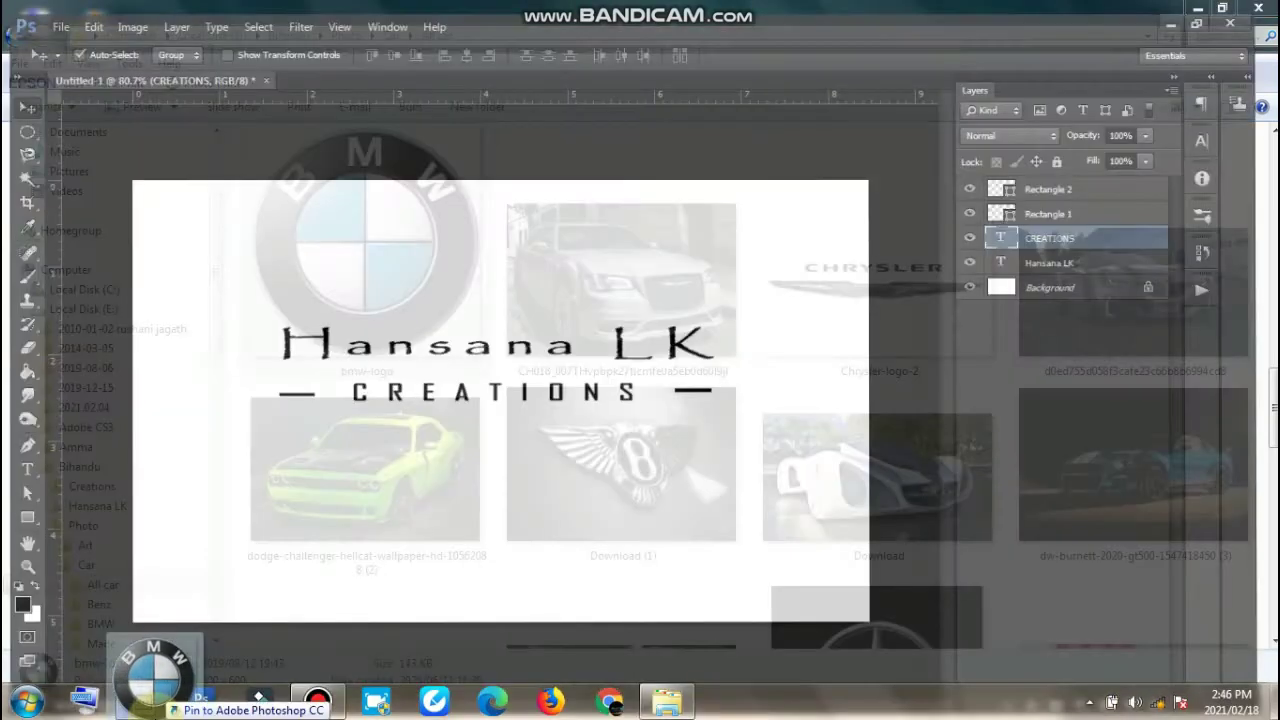
{"action": "mouse_move", "coordinate": [187, 680]}
{"action": "left_mouse_down"}
{"action": "mouse_move", "coordinate": [502, 497]}
{"action": "mouse_move", "coordinate": [564, 402]}
{"action": "left_mouse_up"}
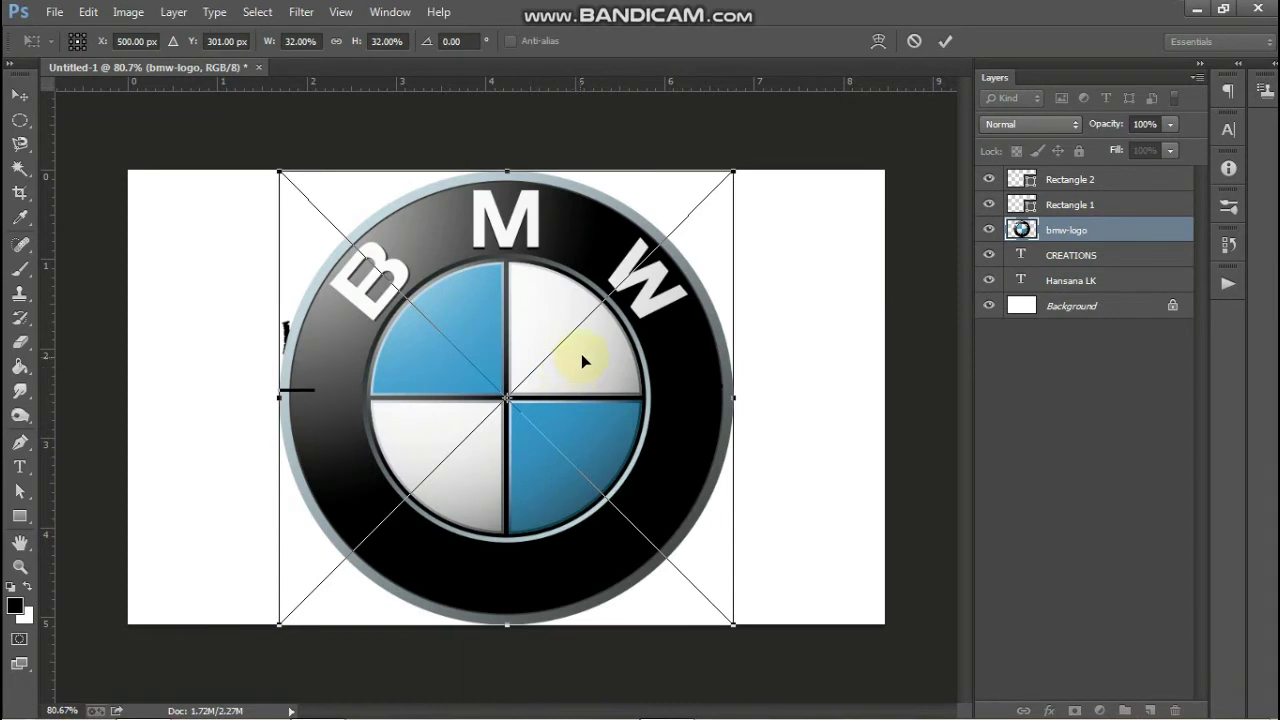
Shrink the BMW emblem to about 2.5%, place it as the O in CREATIONS, then enlarge slightly
{"action": "mouse_move", "coordinate": [734, 172]}
{"action": "left_mouse_down"}
{"action": "mouse_move", "coordinate": [519, 342]}
{"action": "mouse_move", "coordinate": [508, 420]}
{"action": "mouse_move", "coordinate": [434, 463]}
{"action": "mouse_move", "coordinate": [355, 553]}
{"action": "mouse_move", "coordinate": [309, 580]}
{"action": "mouse_move", "coordinate": [300, 608]}
{"action": "mouse_move", "coordinate": [376, 567]}
{"action": "left_mouse_up"}
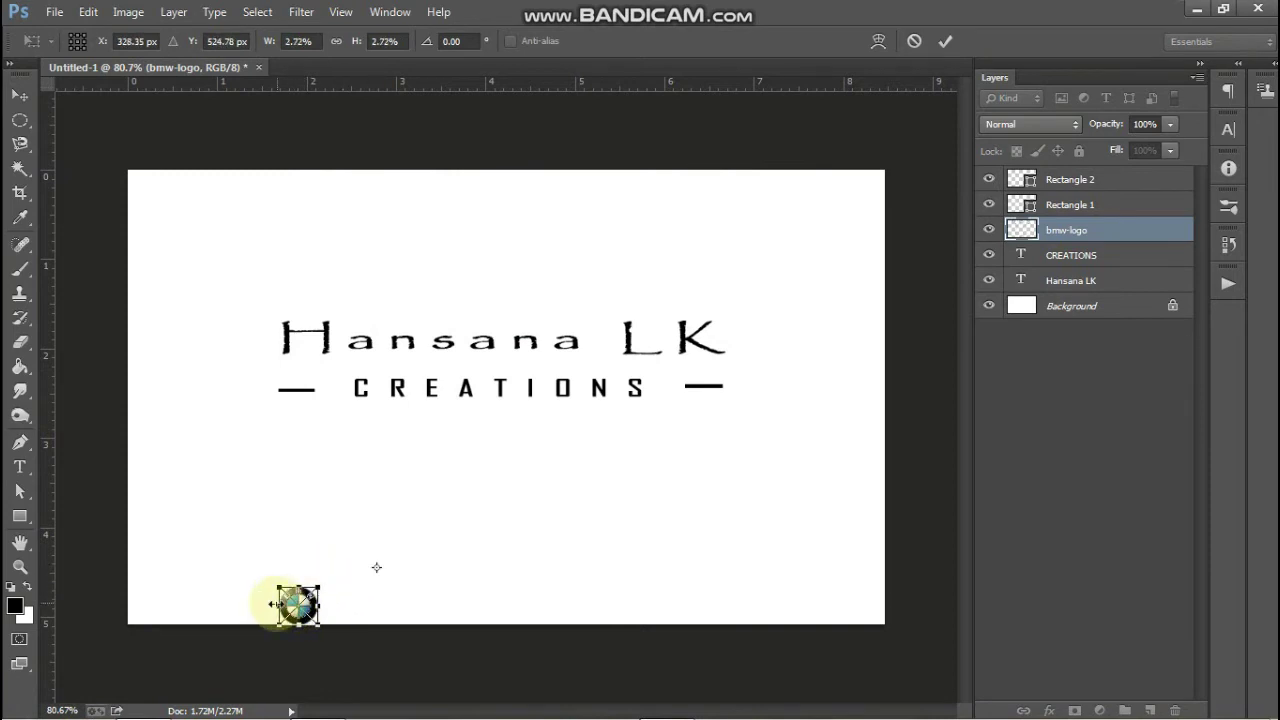
{"action": "mouse_move", "coordinate": [298, 606]}
{"action": "left_mouse_down"}
{"action": "mouse_move", "coordinate": [500, 466]}
{"action": "mouse_move", "coordinate": [565, 372]}
{"action": "mouse_move", "coordinate": [560, 392]}
{"action": "mouse_move", "coordinate": [578, 378]}
{"action": "left_mouse_up"}
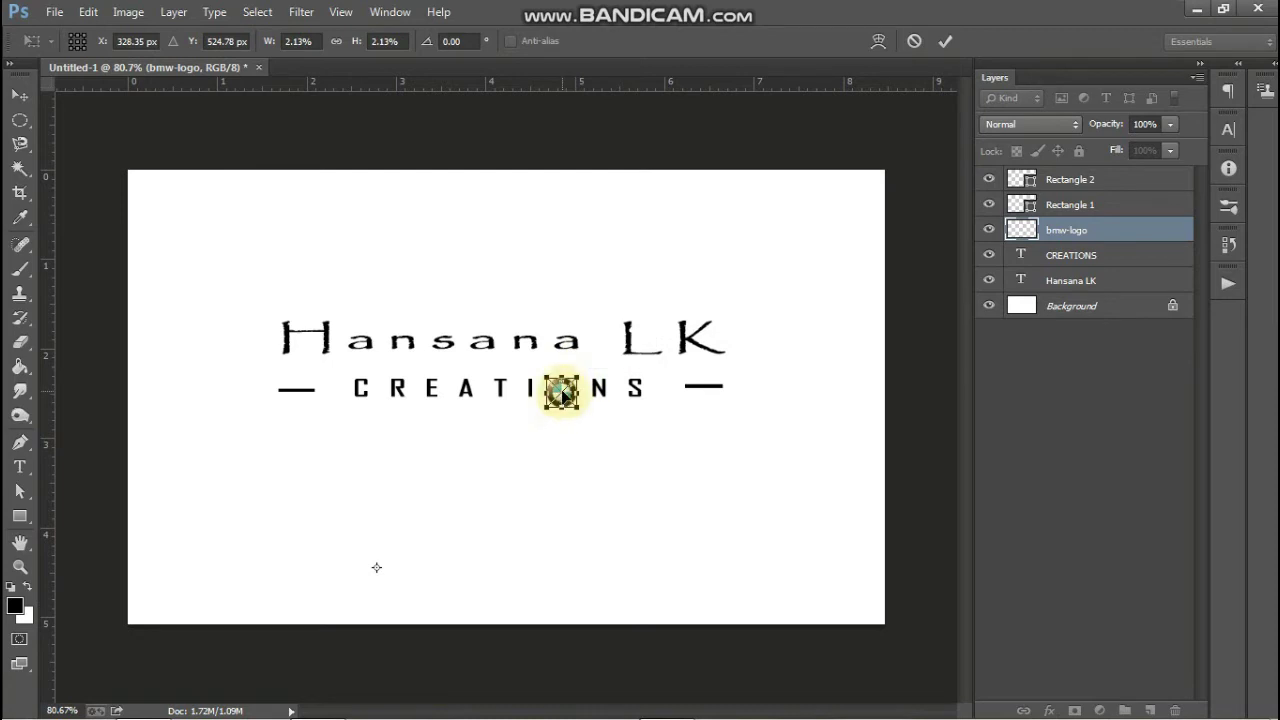
{"action": "left_click_drag", "start_coordinate": [563, 393], "coordinate": [564, 393]}
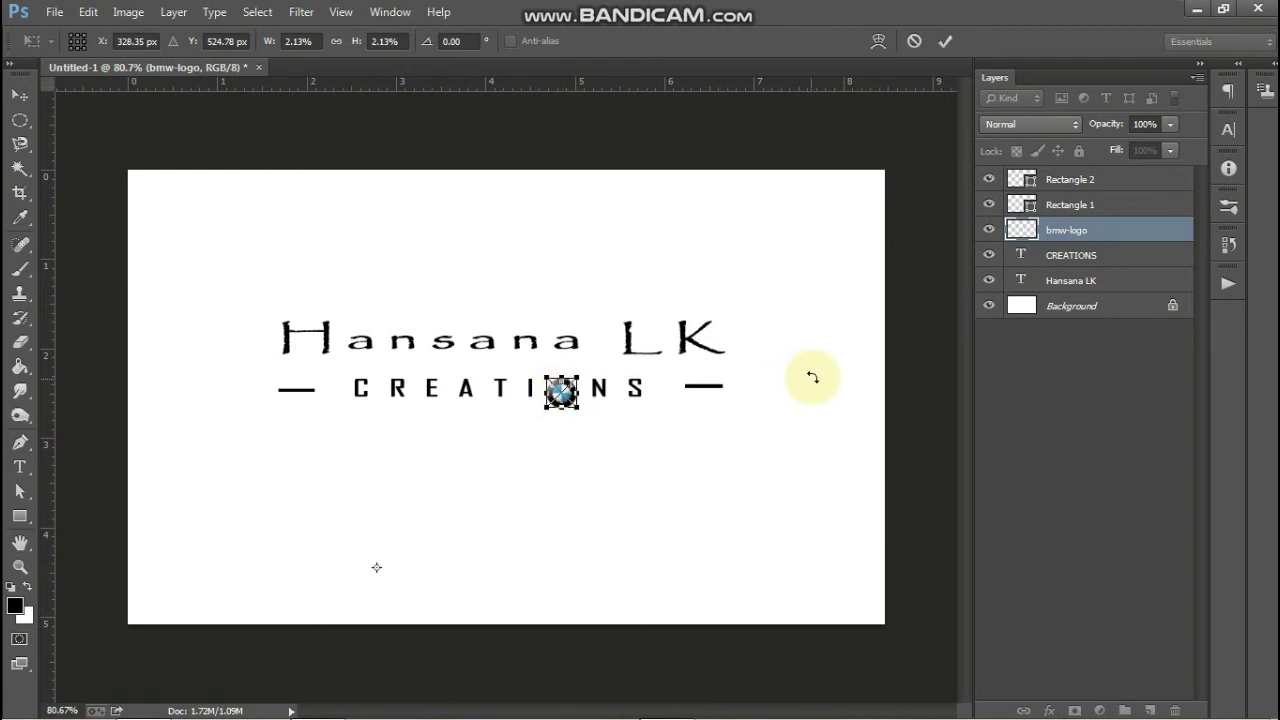
{"action": "key", "text": "Return"}
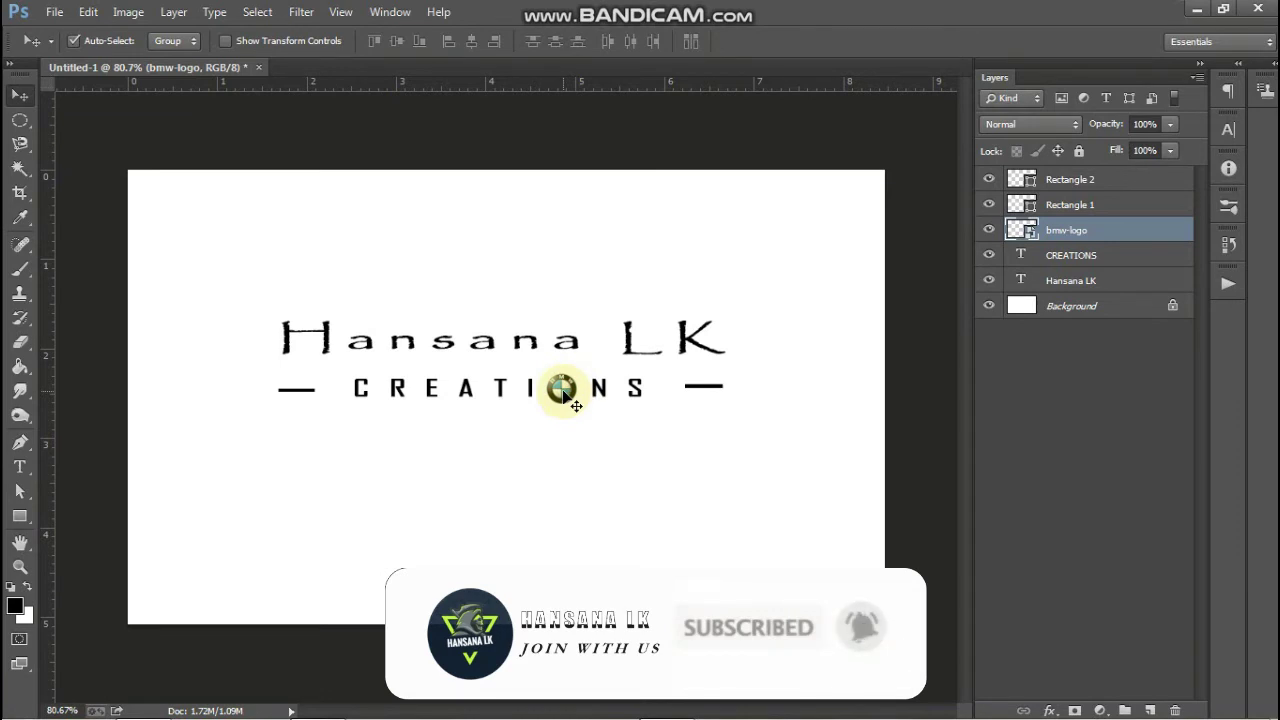
{"action": "key", "text": "ctrl+t"}
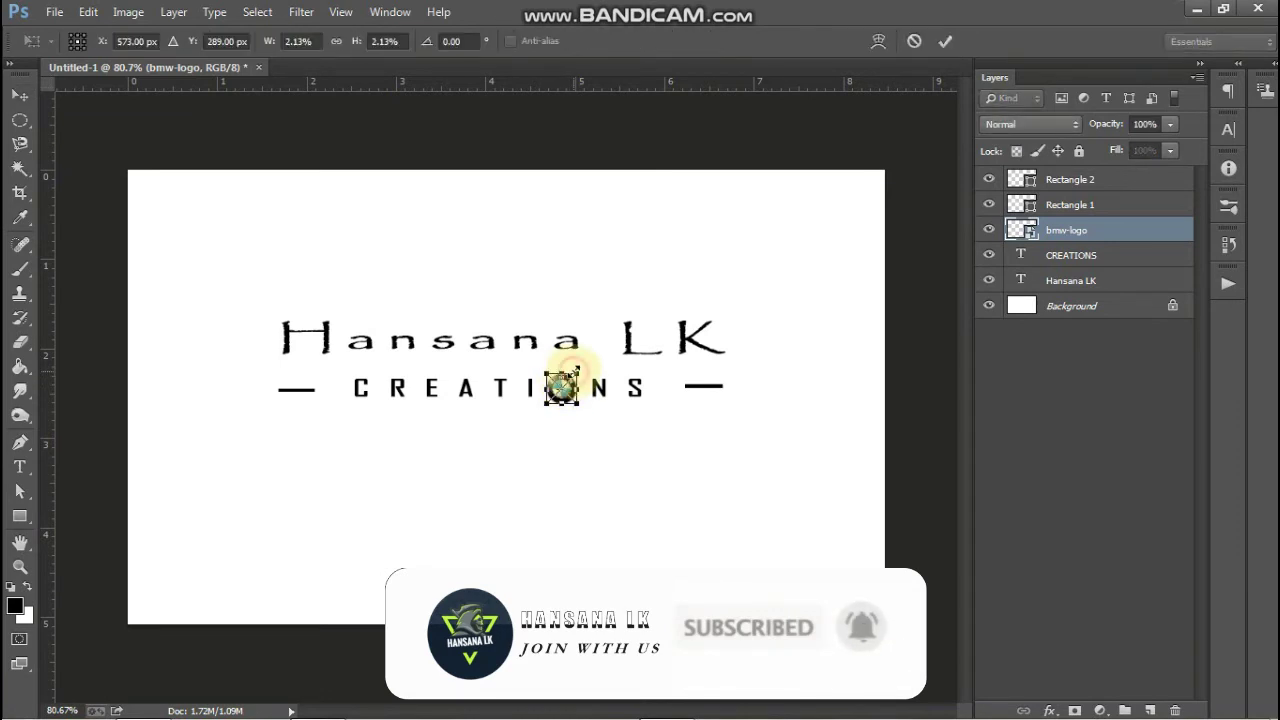
{"action": "left_click_drag", "start_coordinate": [575, 370], "coordinate": [584, 368]}
{"action": "key", "text": "Return"}
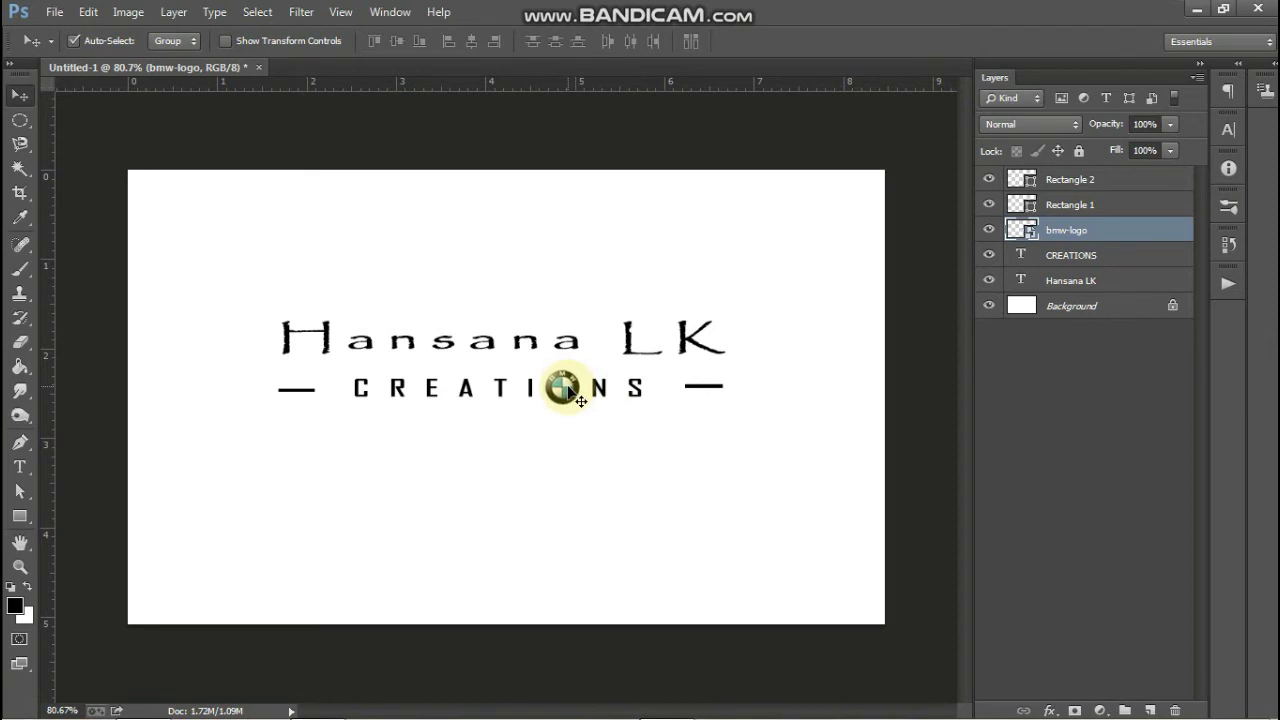
Nudge the Hansana LK text right and back left to fine-tune its position
{"action": "left_click", "coordinate": [687, 348]}
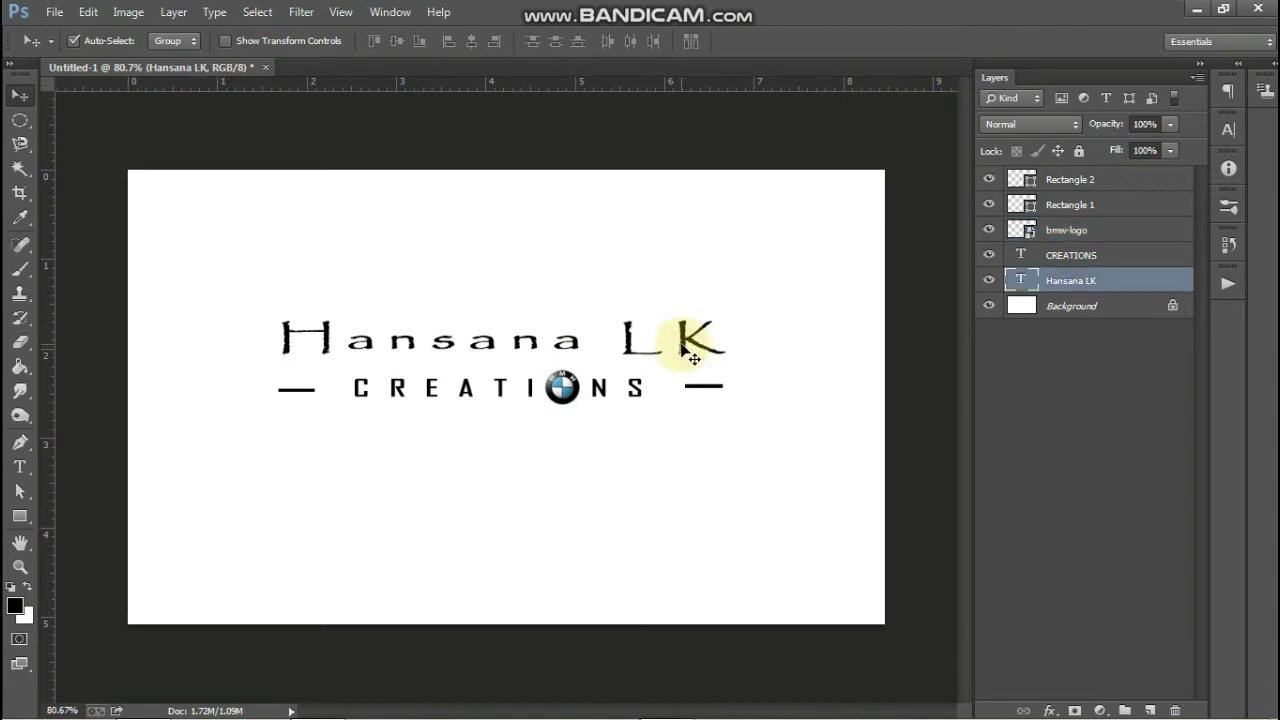
{"action": "key", "text": "Right"}
{"action": "key", "text": "Right"}
{"action": "key", "text": "Right"}
{"action": "key", "text": "Right"}
{"action": "key", "text": "Right"}
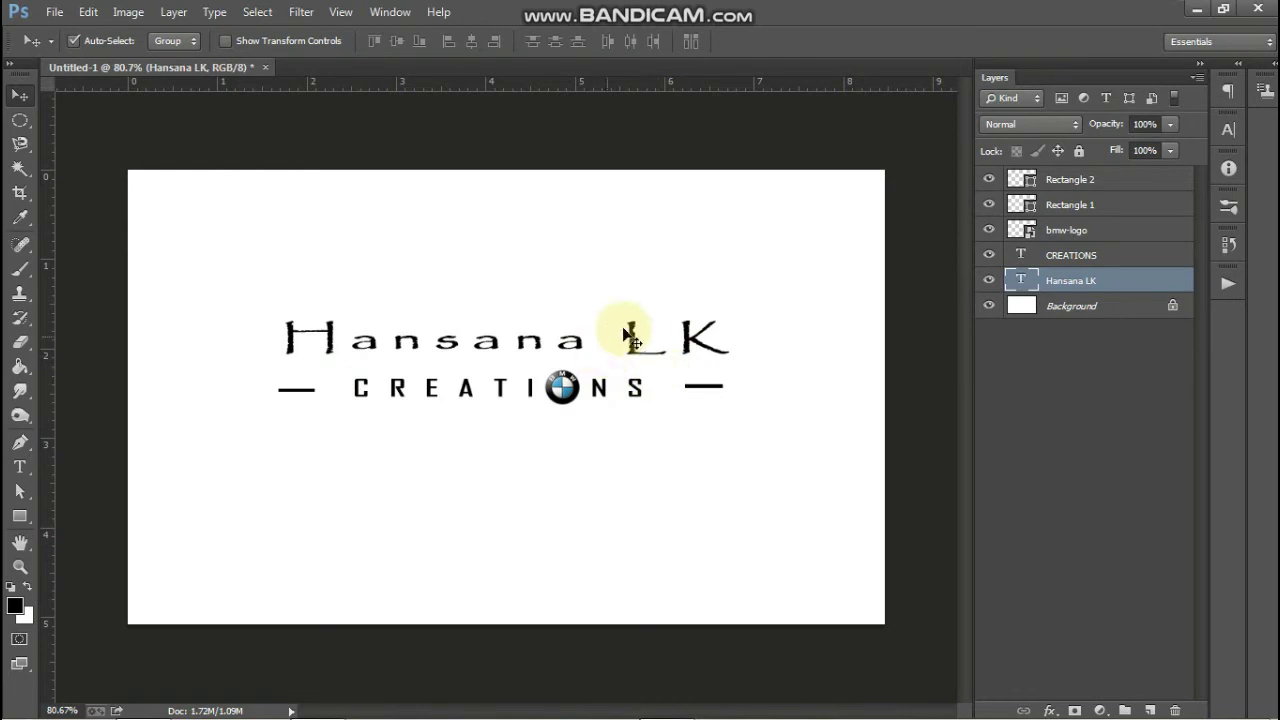
{"action": "key", "text": "Left"}
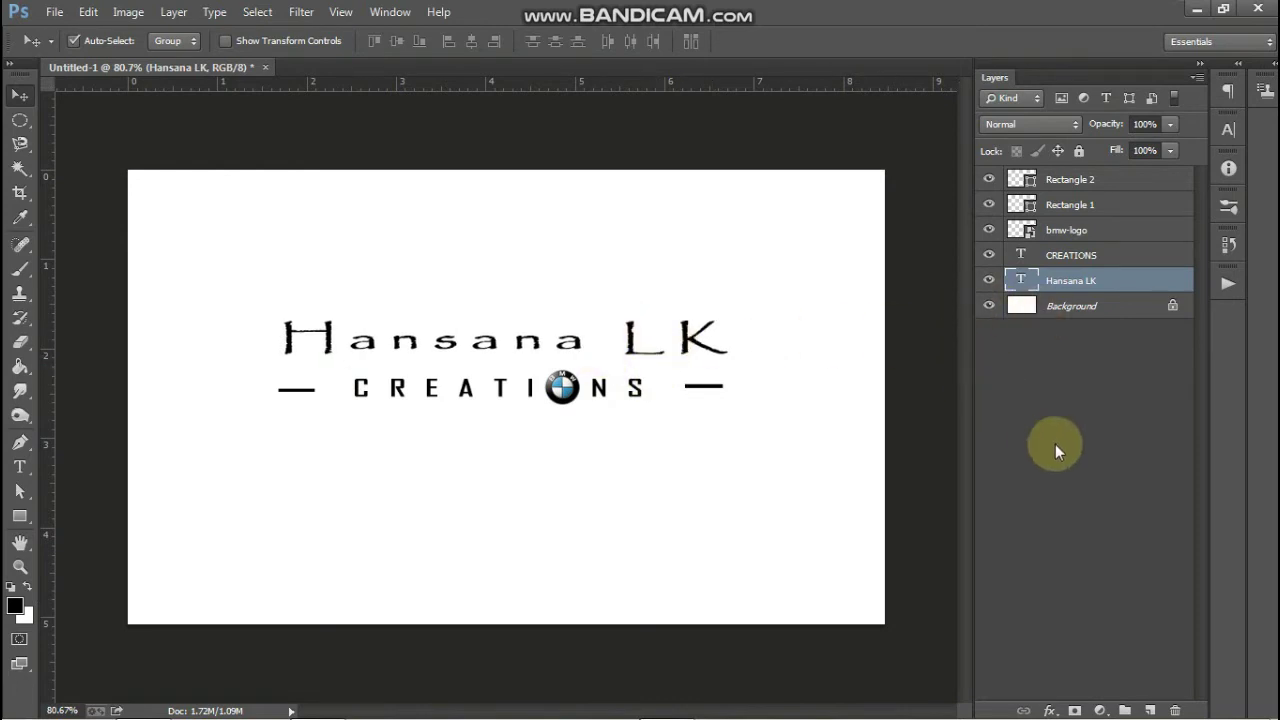
Hide the white Background layer so the logo sits on a transparent canvas
{"action": "left_click", "coordinate": [989, 306]}
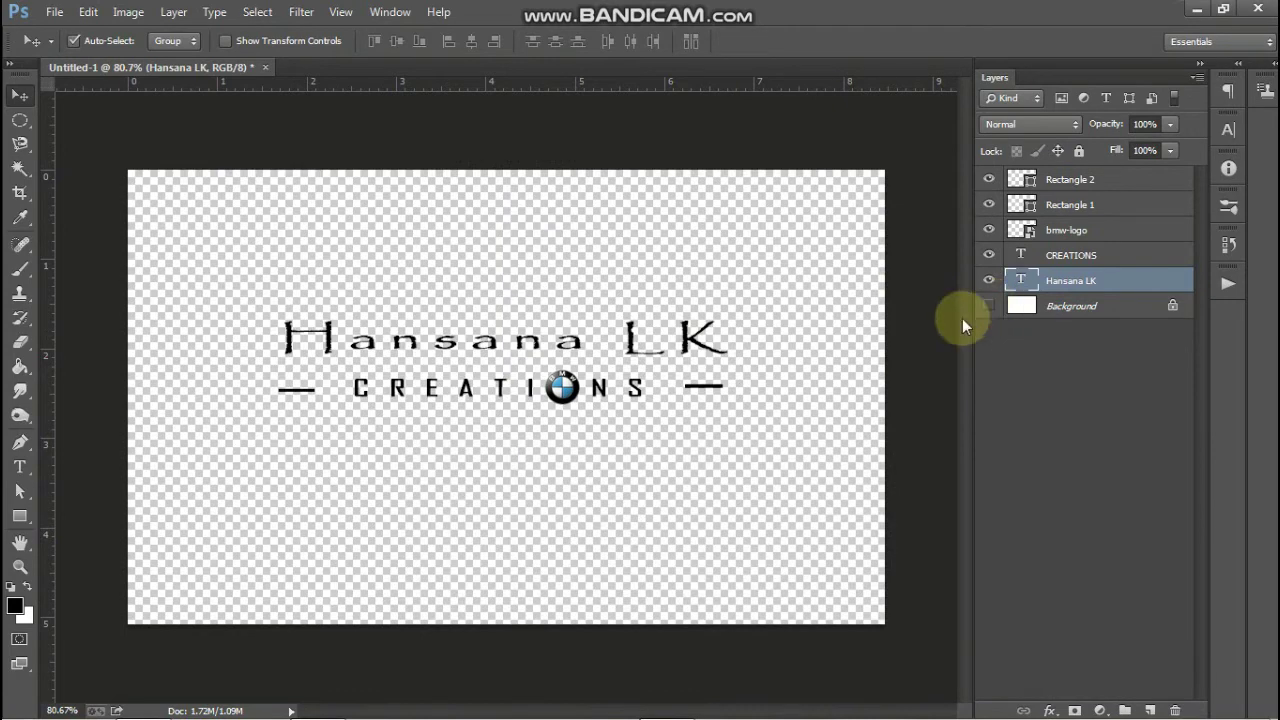
{"action": "left_click", "coordinate": [989, 306]}
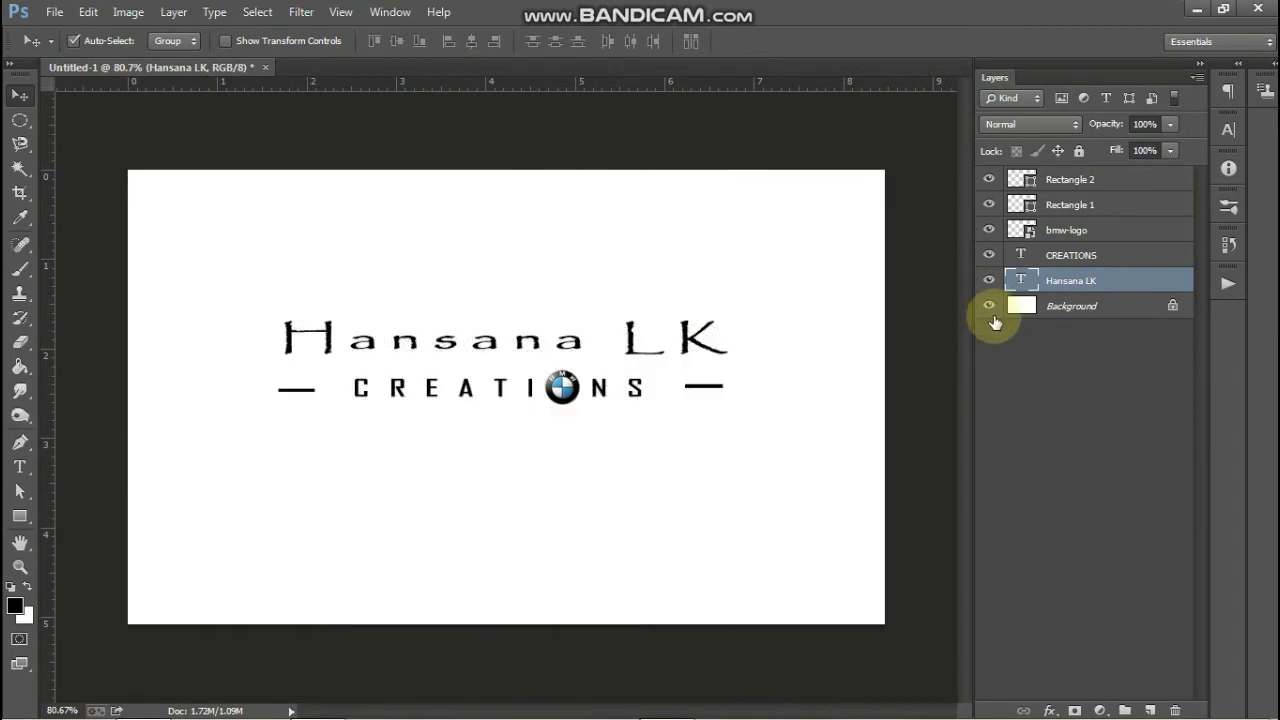
{"action": "left_click", "coordinate": [989, 306]}
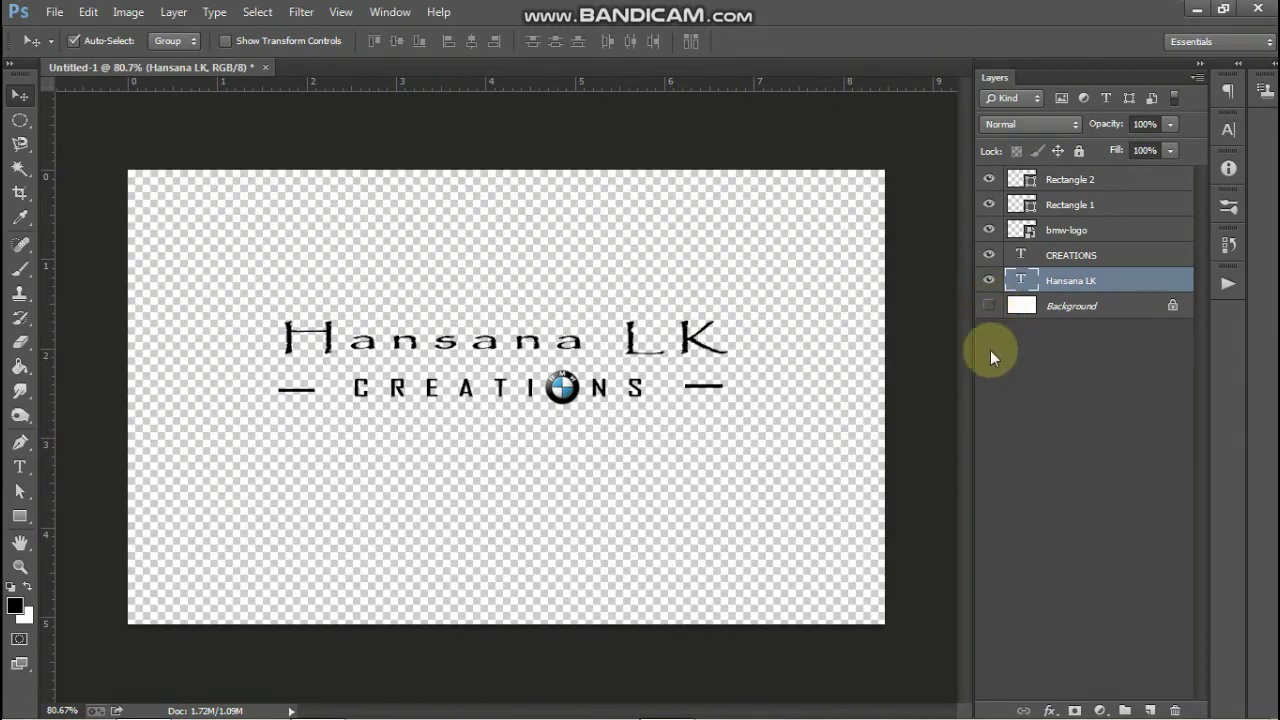
Save the logo to the Desktop as PNG file MY LOGO, accepting the default PNG options
{"action": "left_click", "coordinate": [54, 11]}
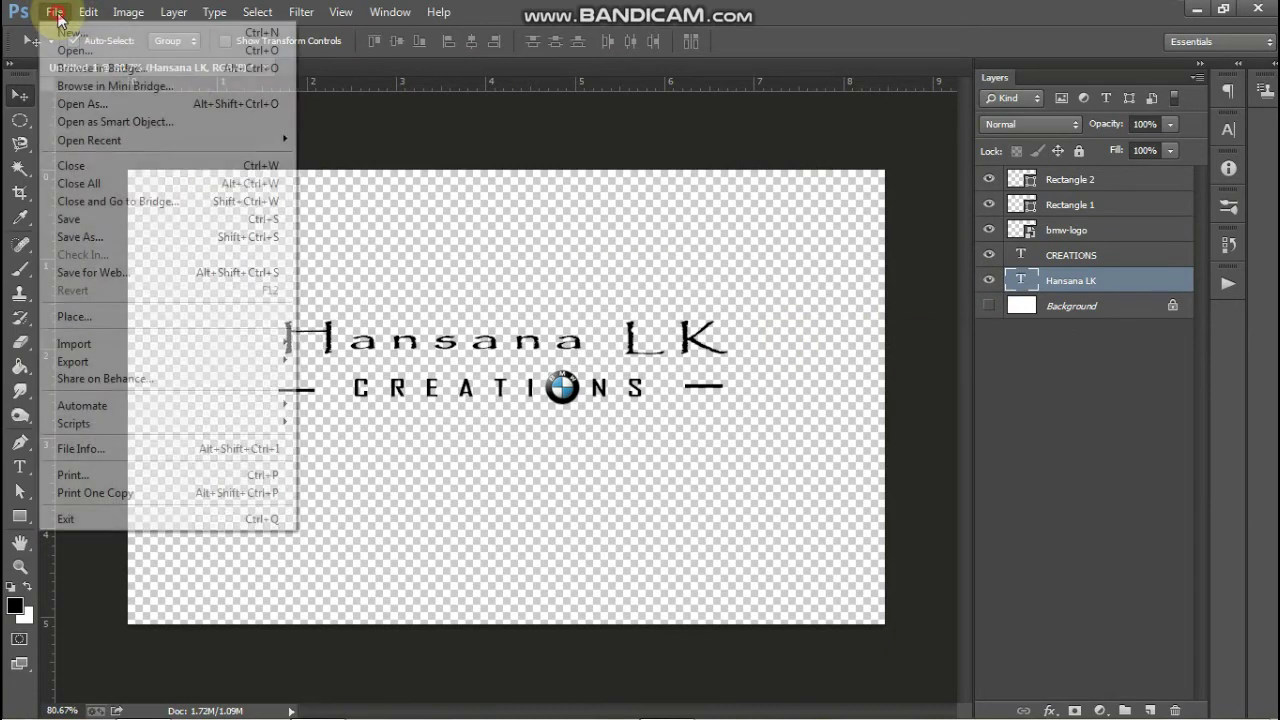
{"action": "left_click", "coordinate": [141, 237]}
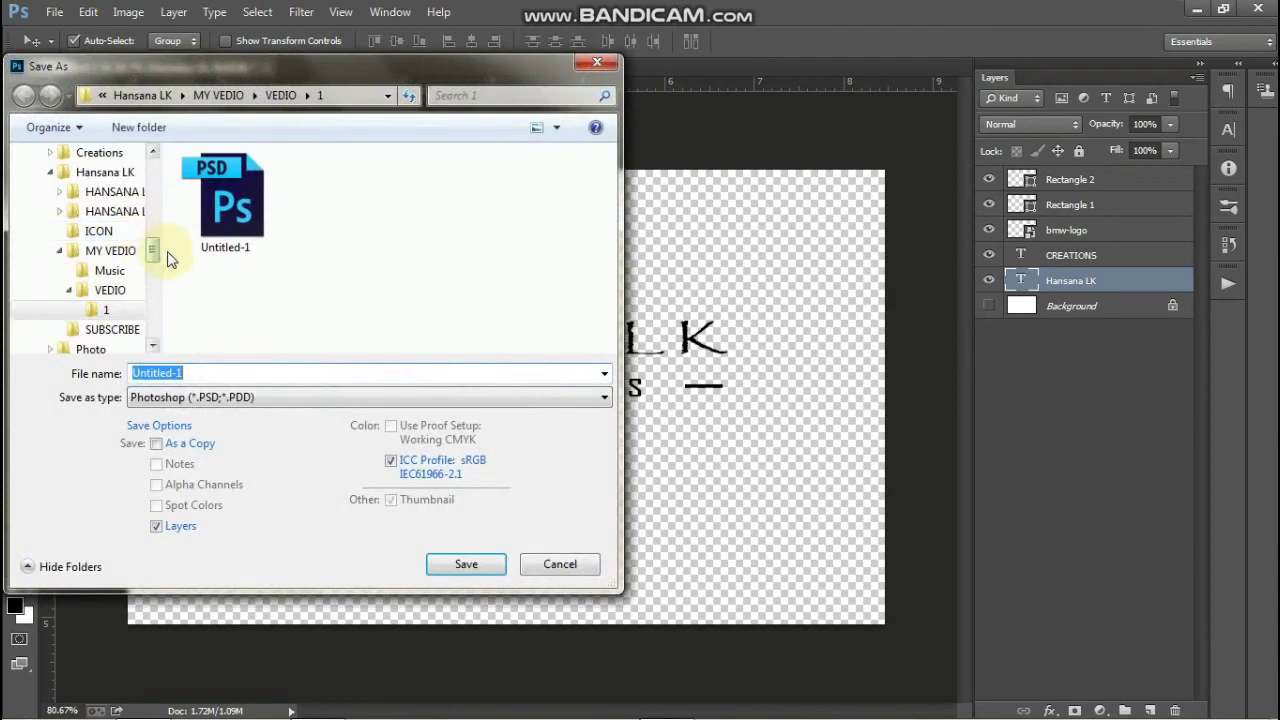
{"action": "scroll", "coordinate": [100, 230], "scroll_direction": "up", "scroll_amount": 5}
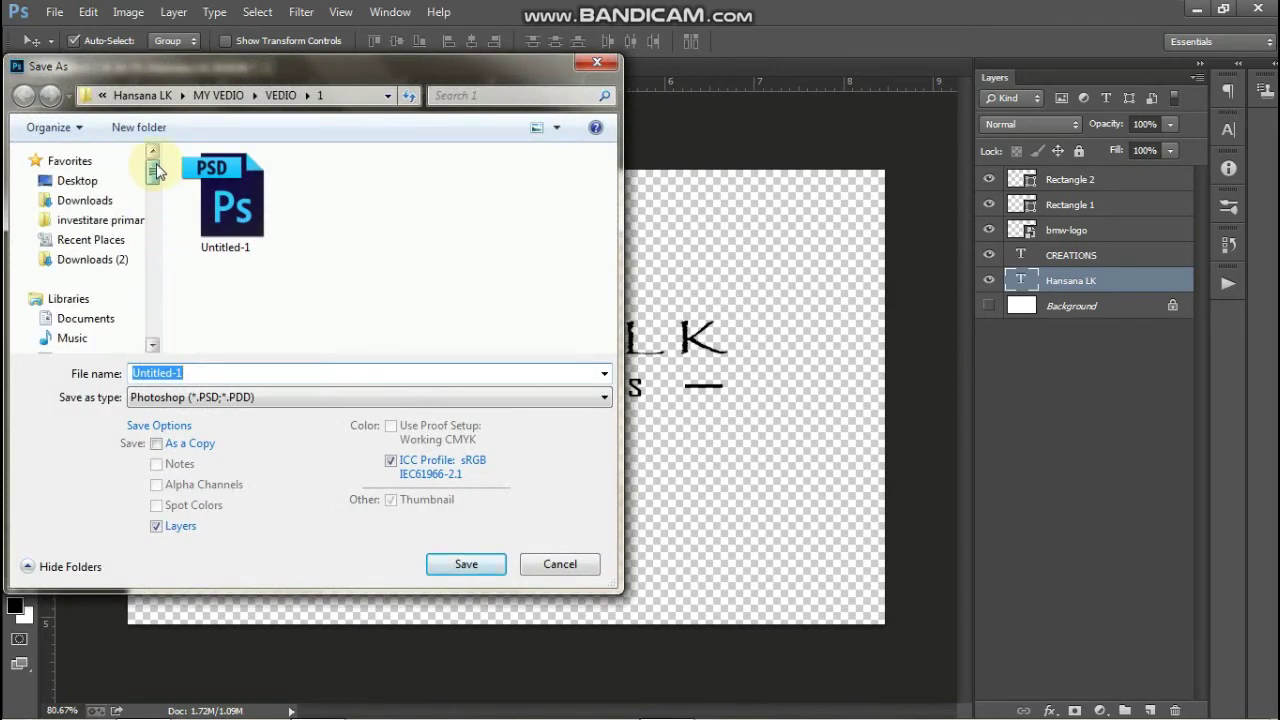
{"action": "left_click", "coordinate": [97, 183]}
{"action": "left_click", "coordinate": [285, 397]}
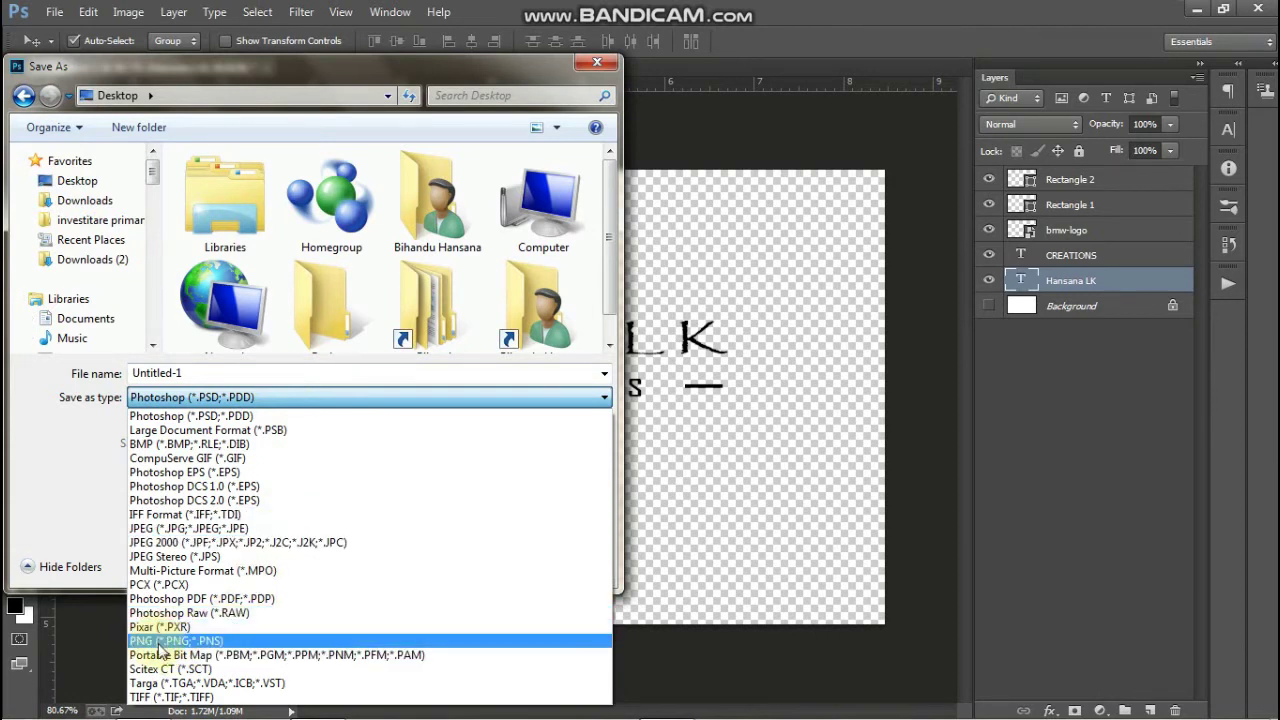
{"action": "left_click", "coordinate": [150, 642]}
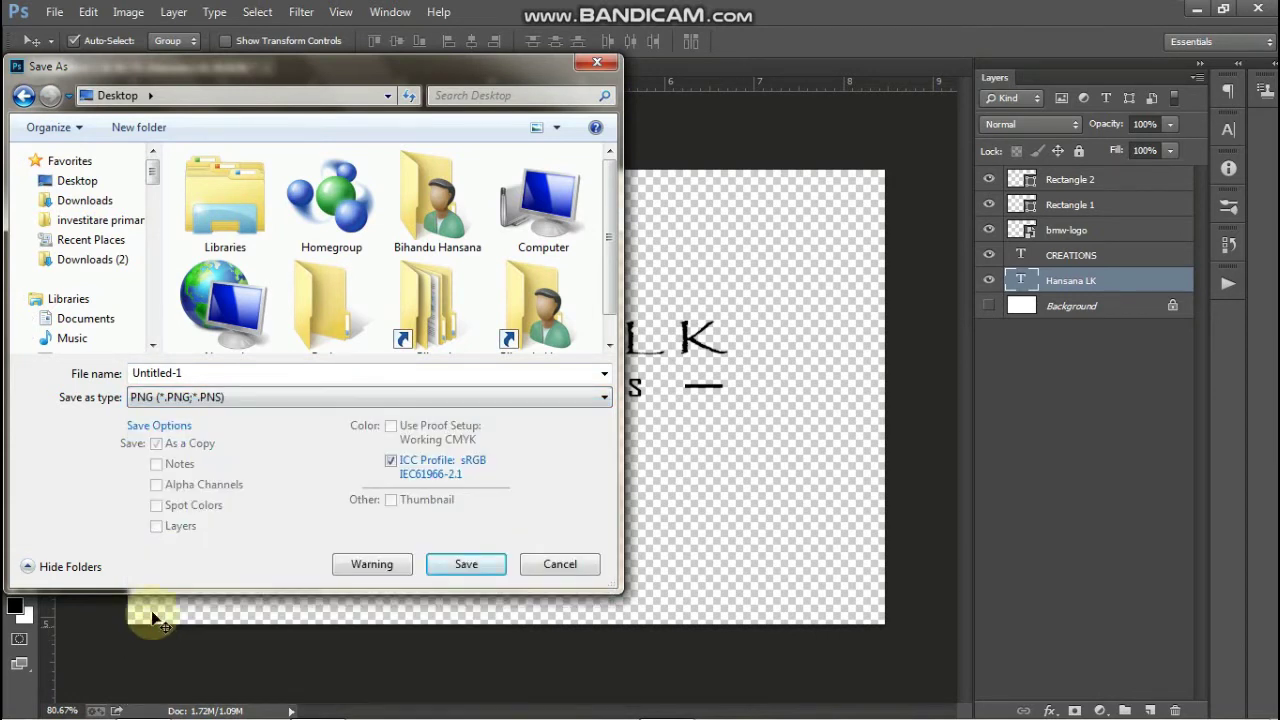
{"action": "double_click", "coordinate": [186, 372]}
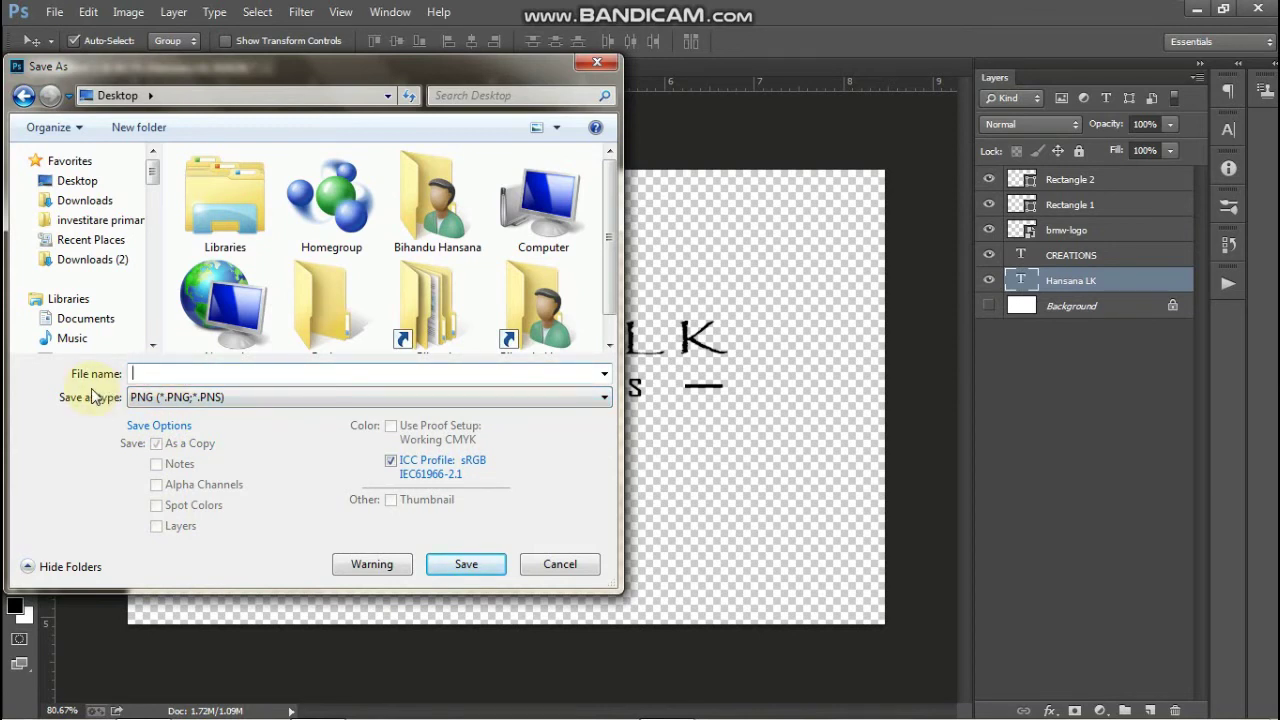
{"action": "type", "text": "my"}
{"action": "key", "text": "BackSpace"}
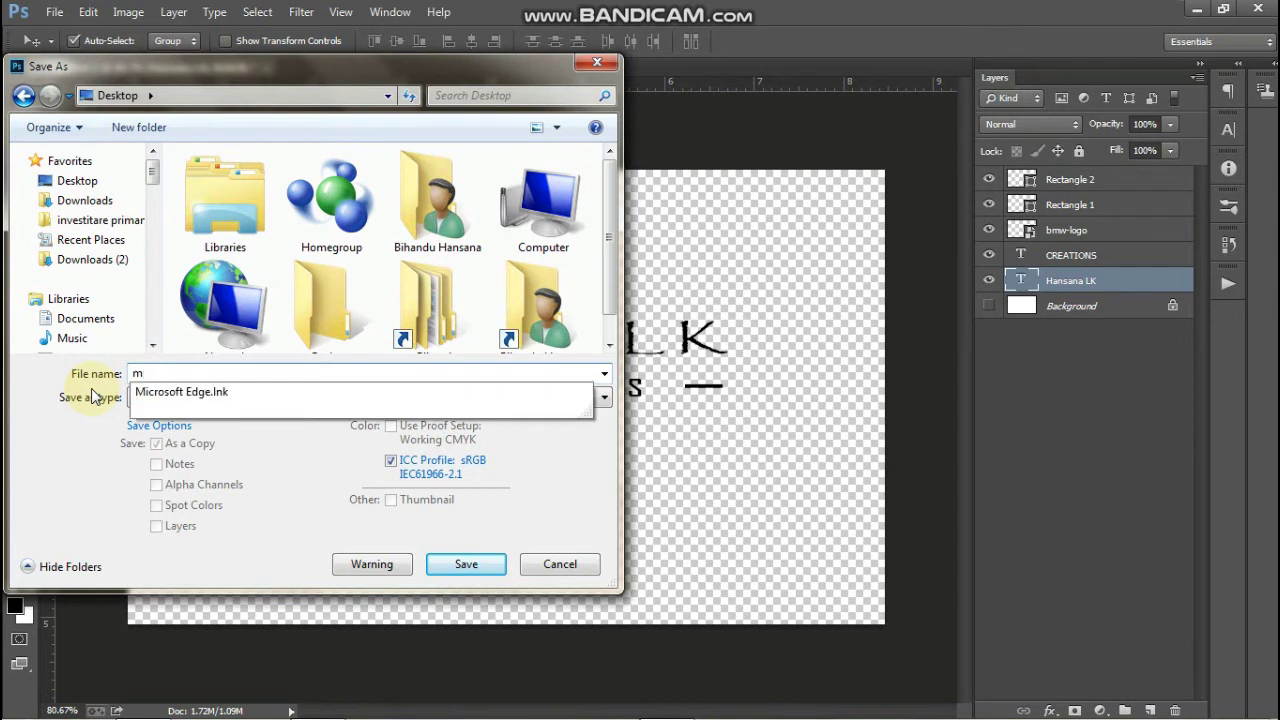
{"action": "key", "text": "BackSpace"}
{"action": "type", "text": "MY LOGO"}
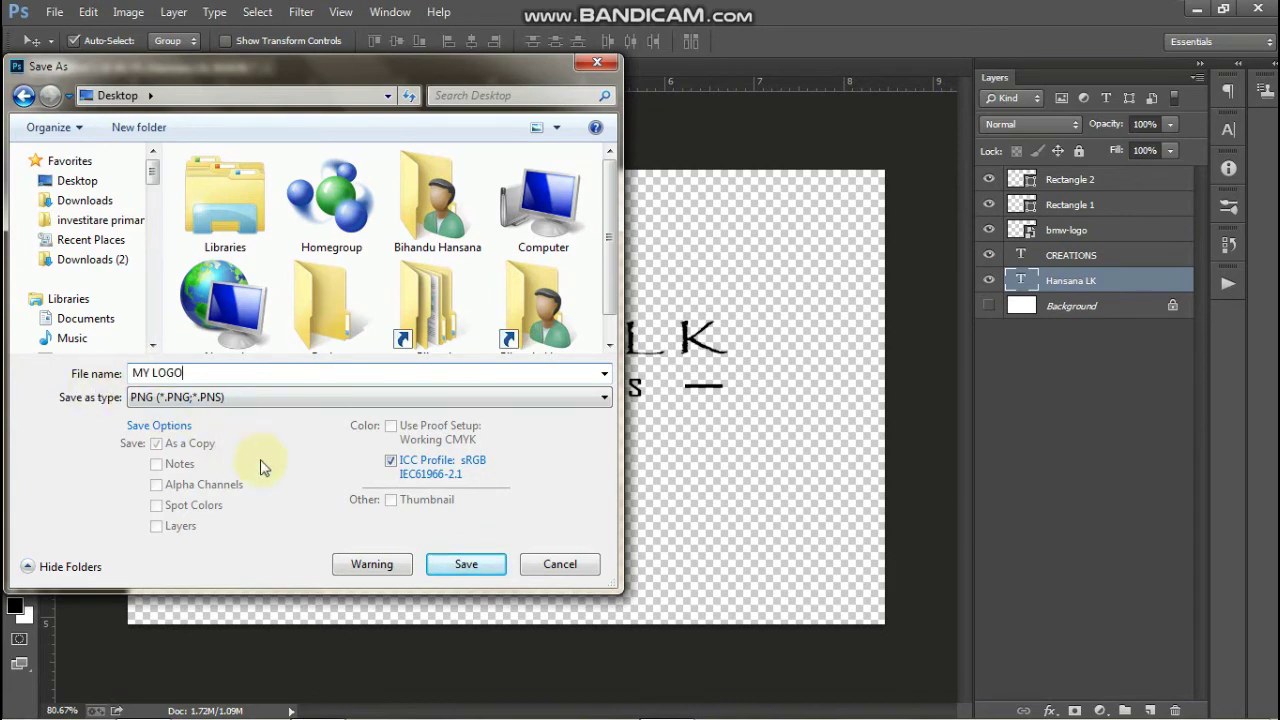
{"action": "left_click", "coordinate": [444, 566]}
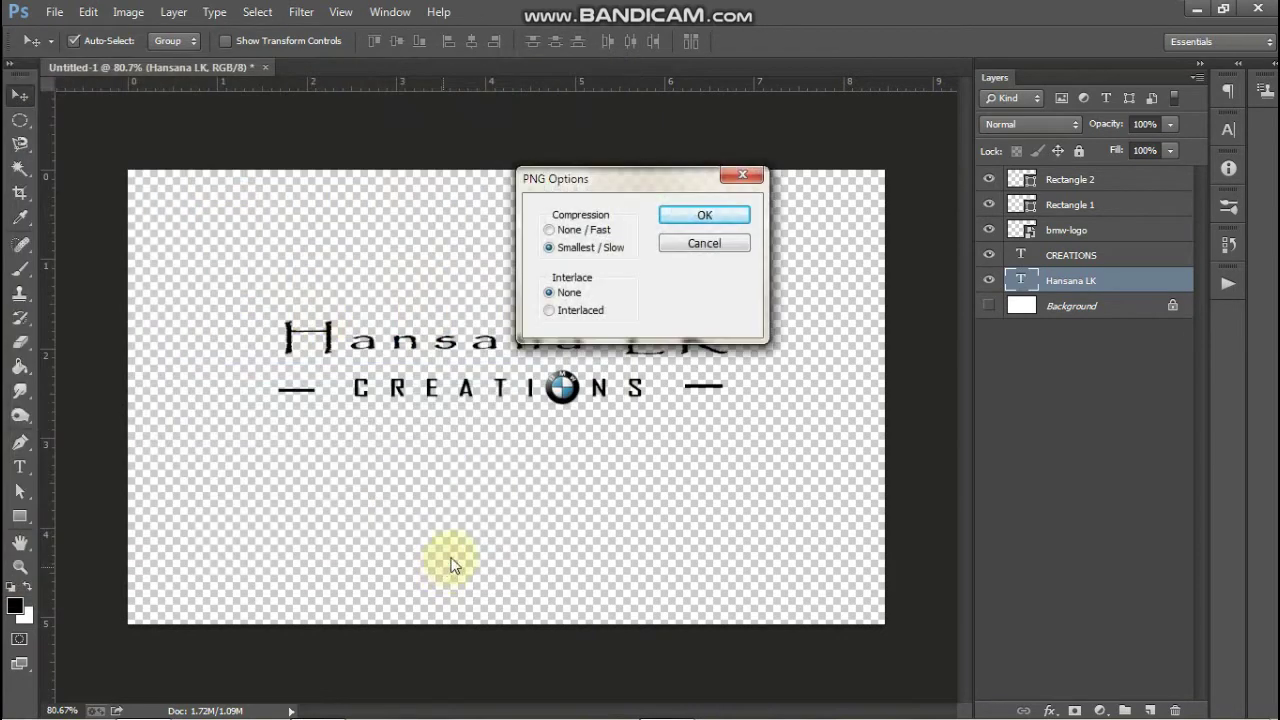
{"action": "left_click", "coordinate": [709, 215]}
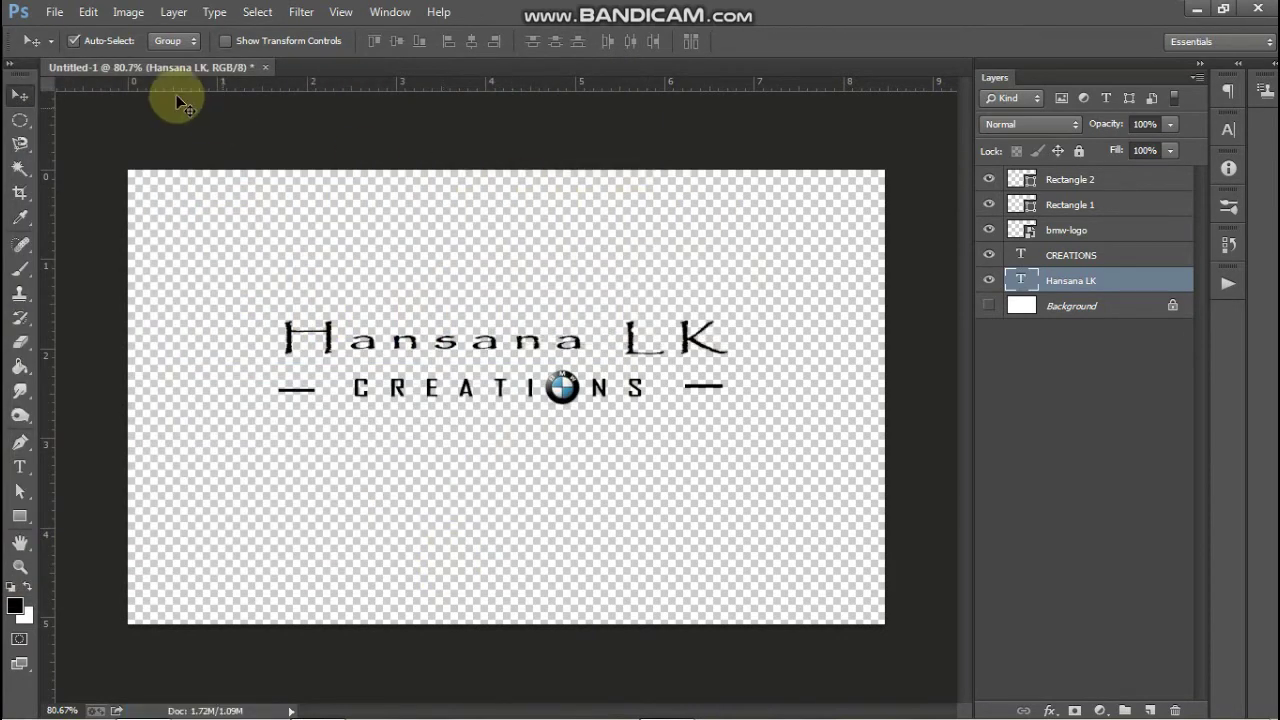
Quit Photoshop, saving the layered logo to the Desktop as Photoshop PSD file MY LOGO
{"action": "left_click", "coordinate": [1258, 9]}
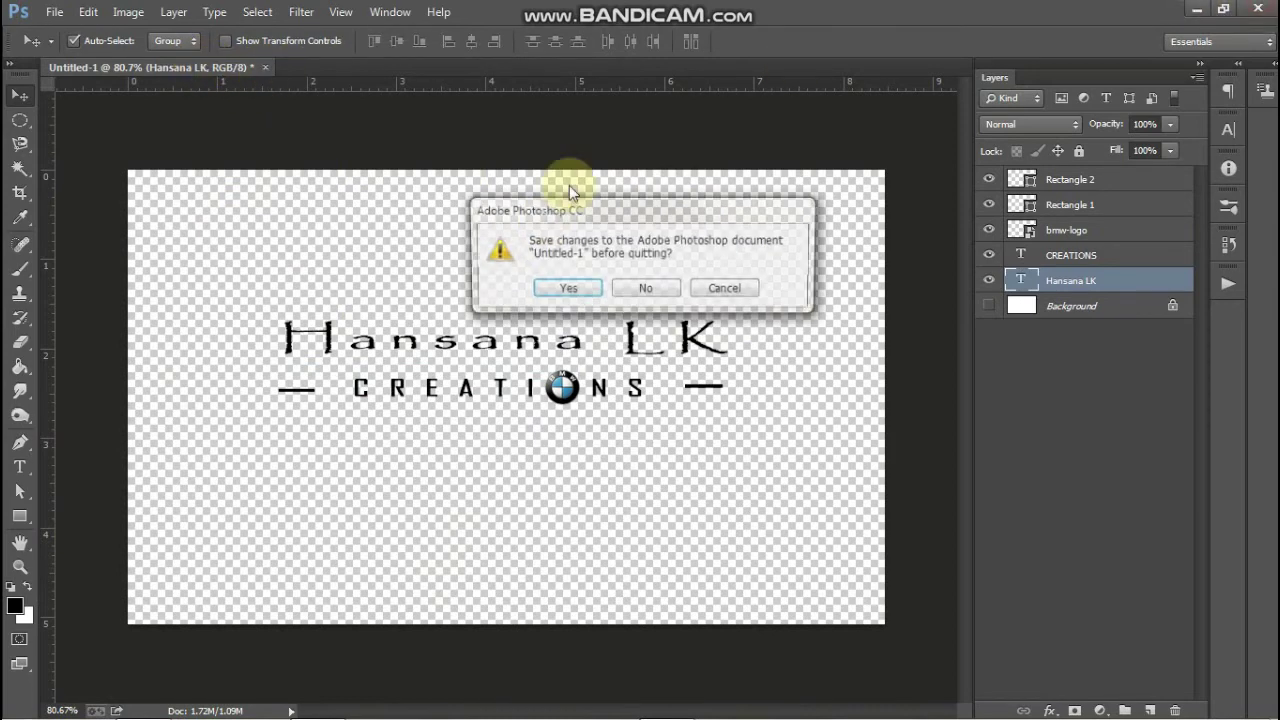
{"action": "left_click", "coordinate": [580, 288]}
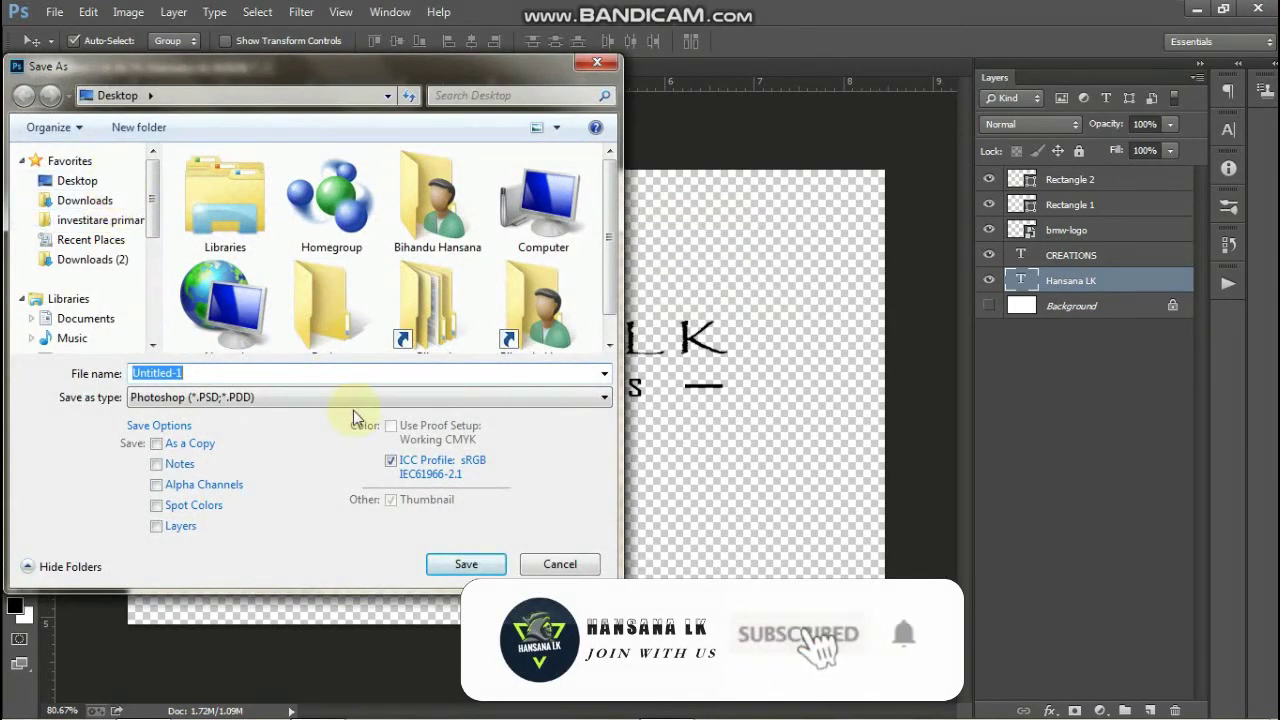
{"action": "type", "text": "MY "}
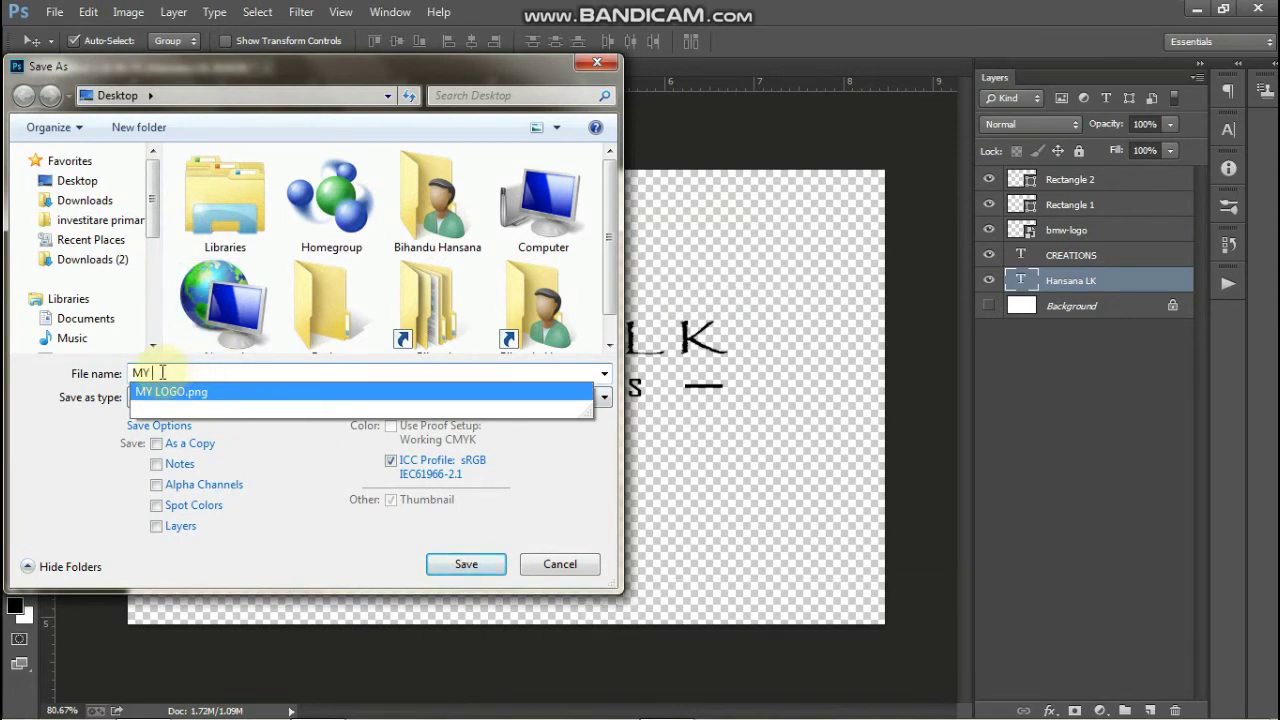
{"action": "type", "text": "LOGO"}
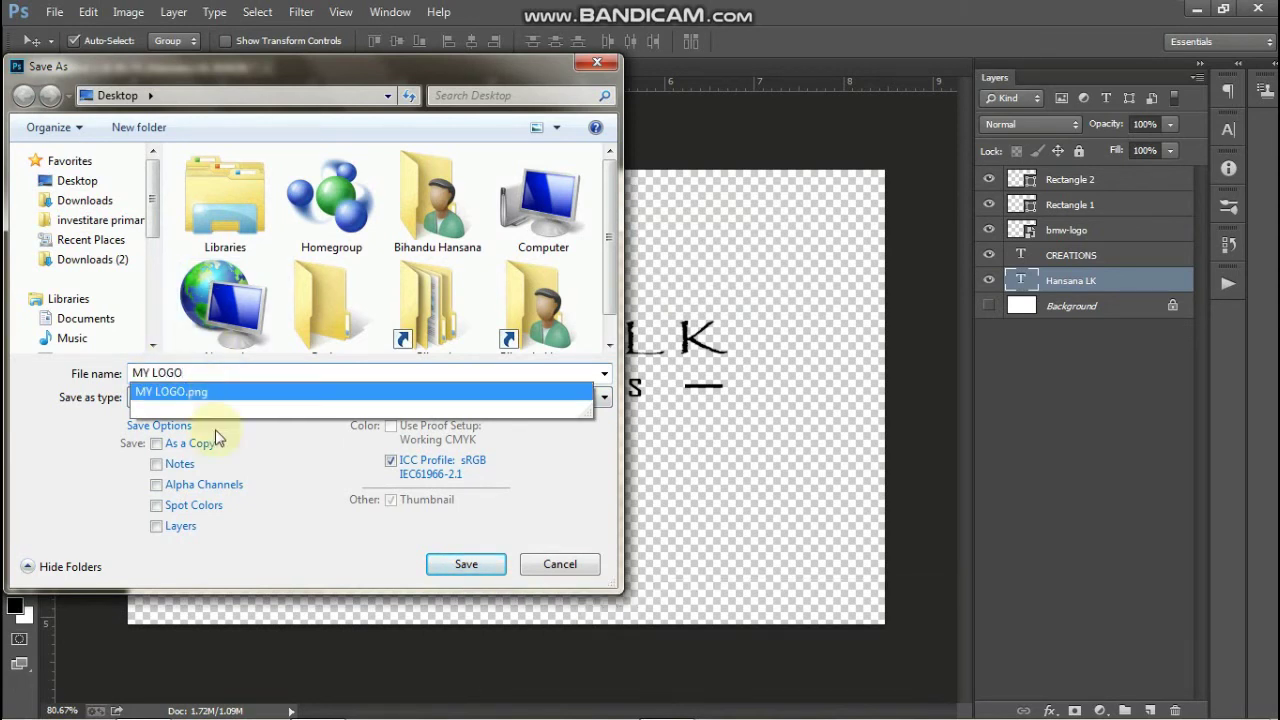
{"action": "left_click", "coordinate": [195, 400]}
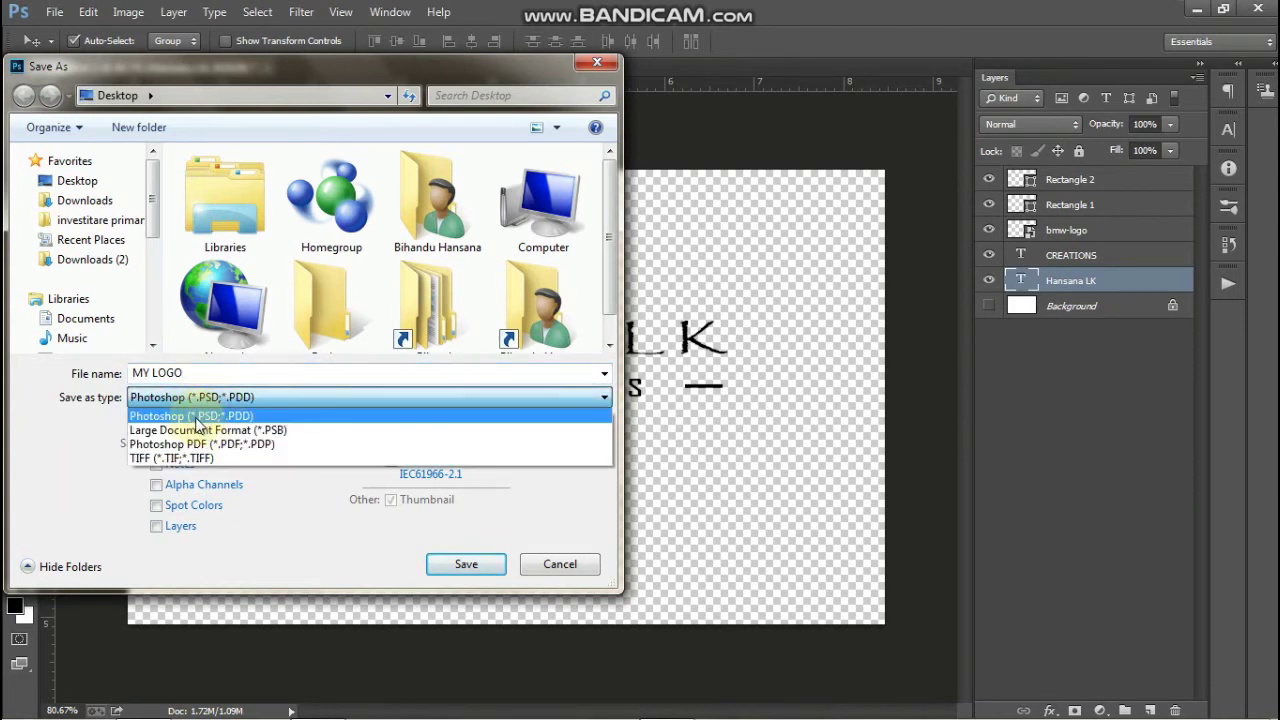
{"action": "left_click", "coordinate": [197, 416]}
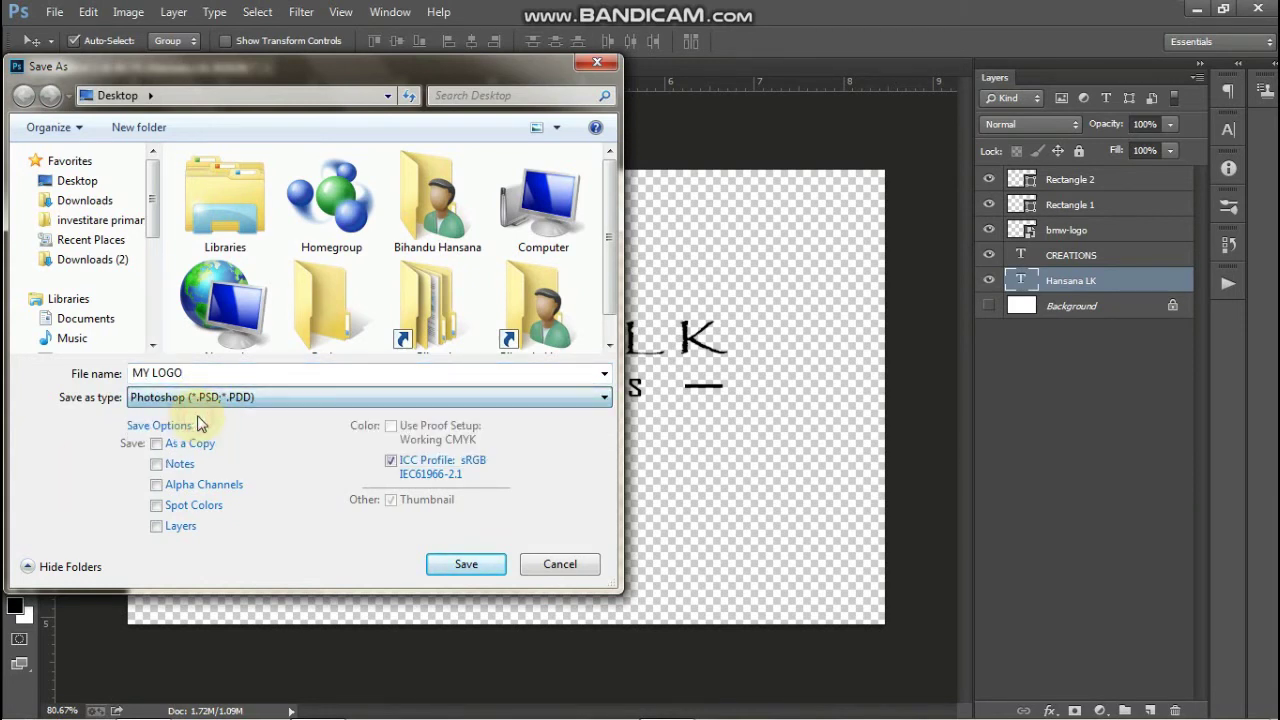
{"action": "left_click", "coordinate": [489, 565]}
{"action": "left_click", "coordinate": [851, 209]}
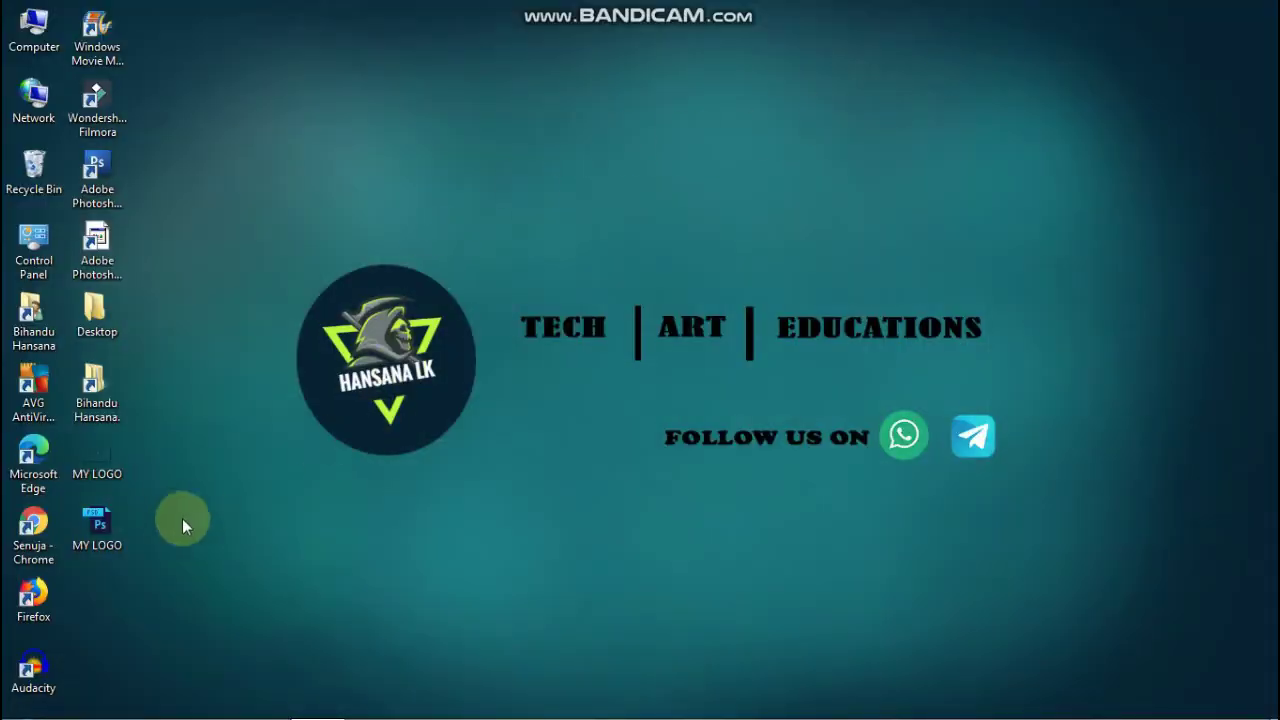
{"action": "double_click", "coordinate": [85, 461]}
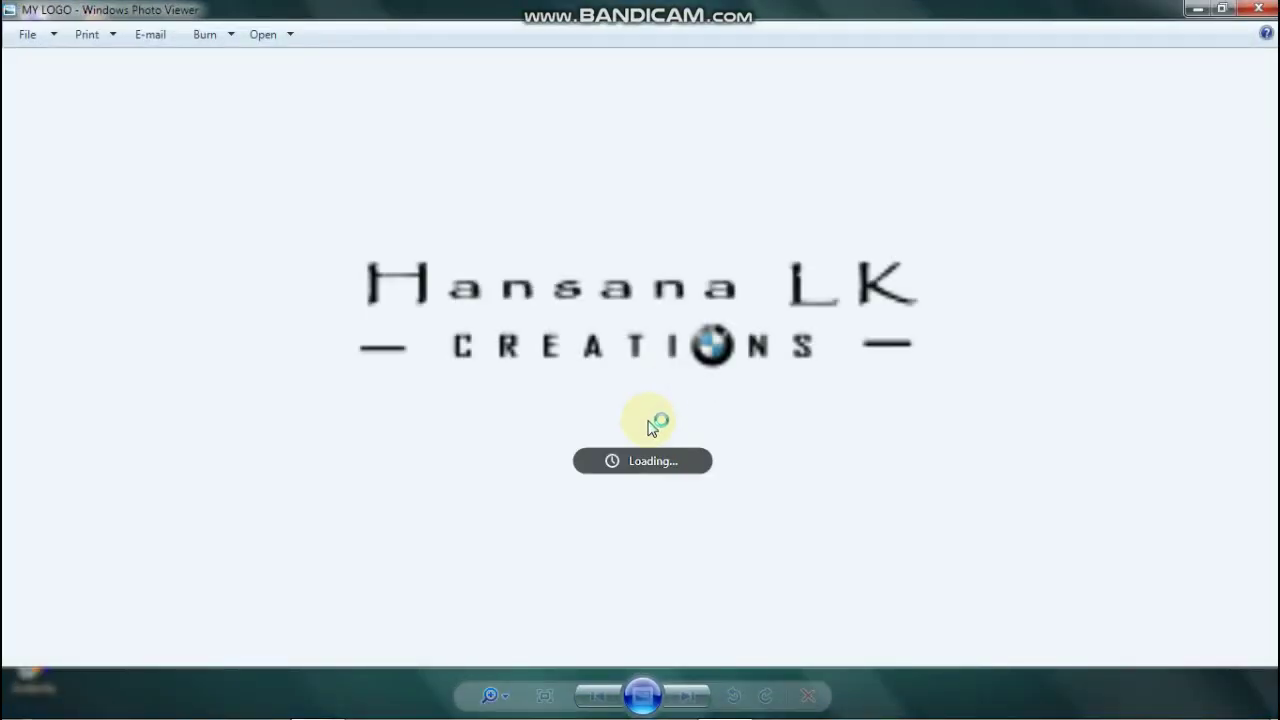
{"action": "scroll", "coordinate": [604, 420], "scroll_direction": "up", "scroll_amount": 2}
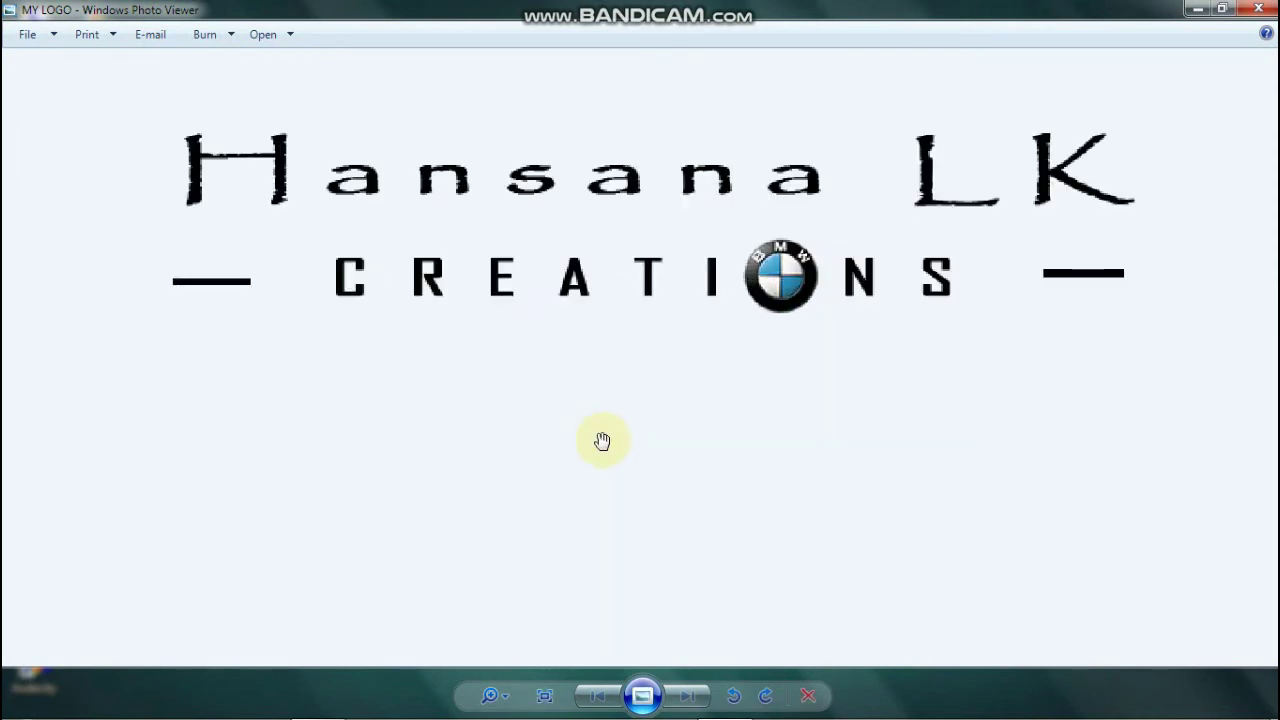
{"action": "scroll", "coordinate": [604, 437], "scroll_direction": "down", "scroll_amount": 2}
{"action": "scroll", "coordinate": [660, 333], "scroll_direction": "up", "scroll_amount": 2}
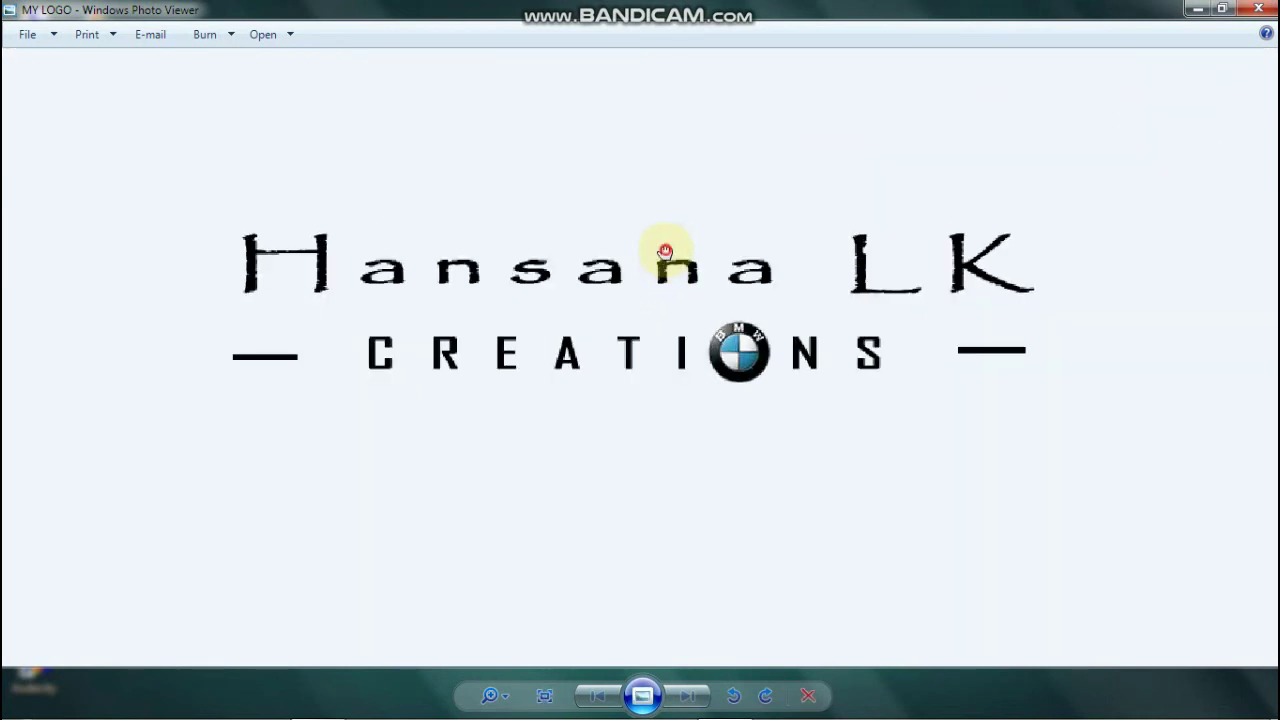
{"action": "scroll", "coordinate": [666, 349], "scroll_direction": "down", "scroll_amount": 2}
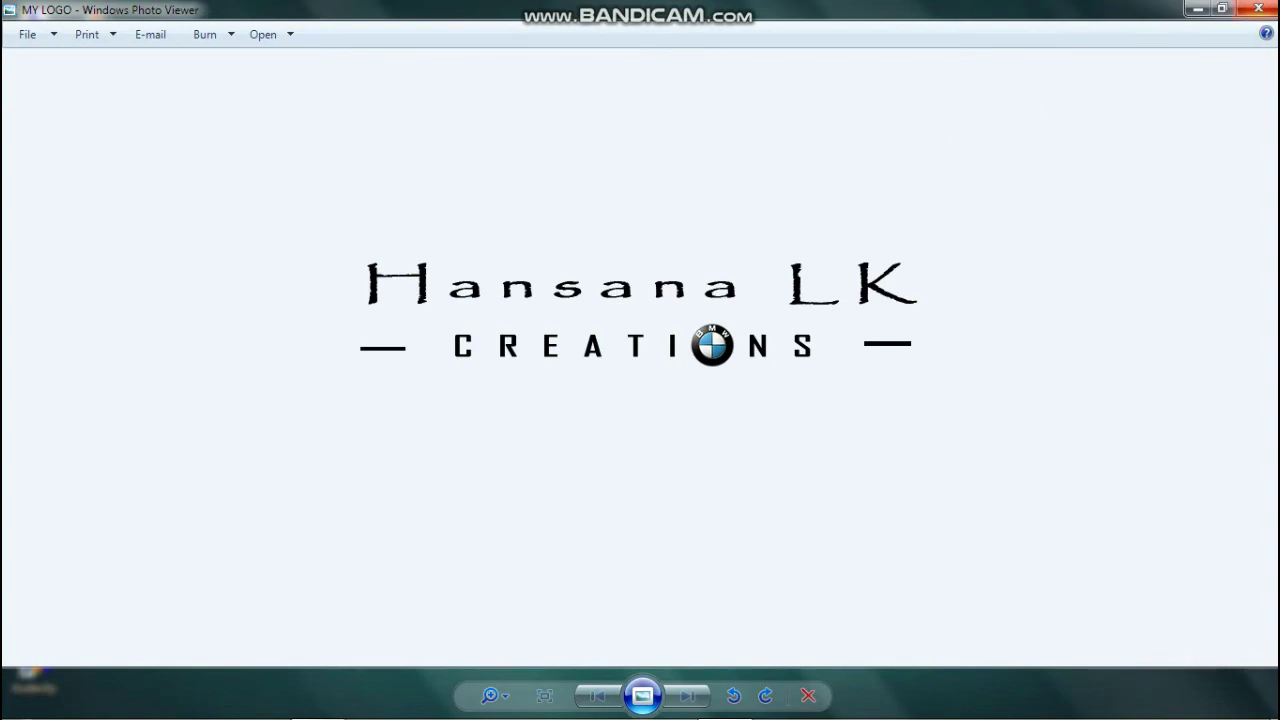
{"action": "key", "text": "alt+F4"}
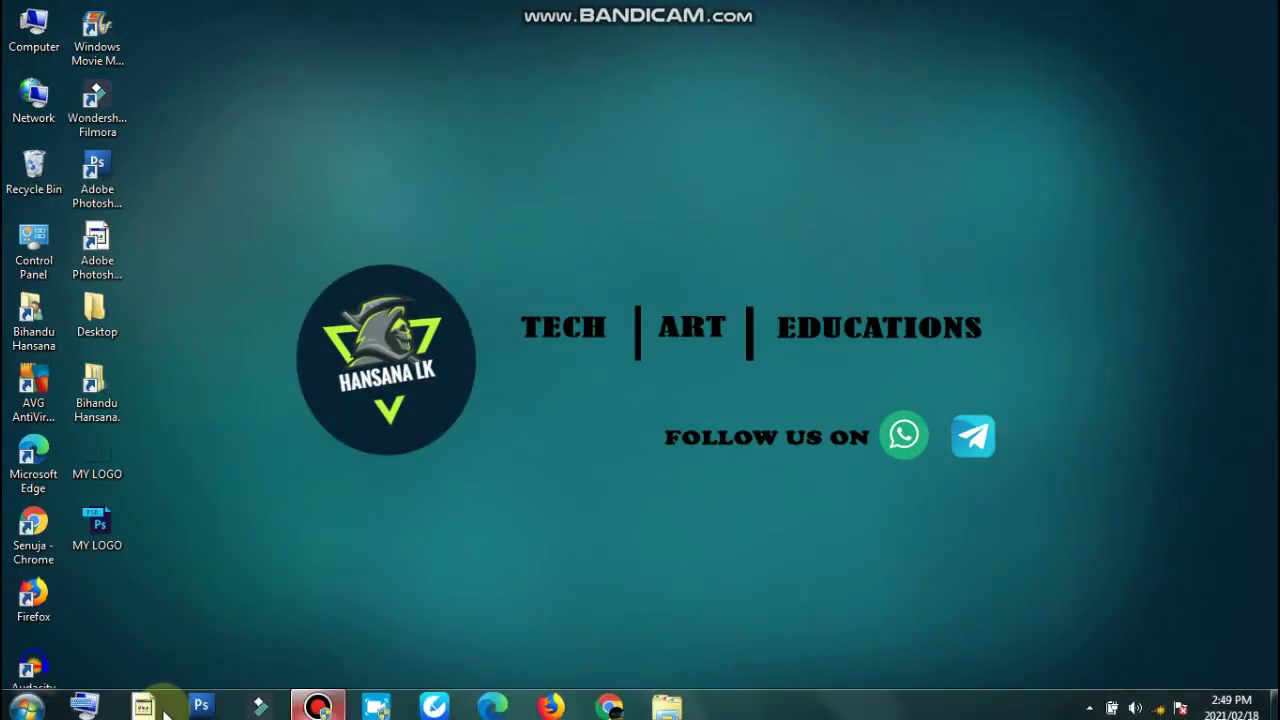
Relaunch Photoshop from the taskbar
{"action": "left_click", "coordinate": [158, 700]}
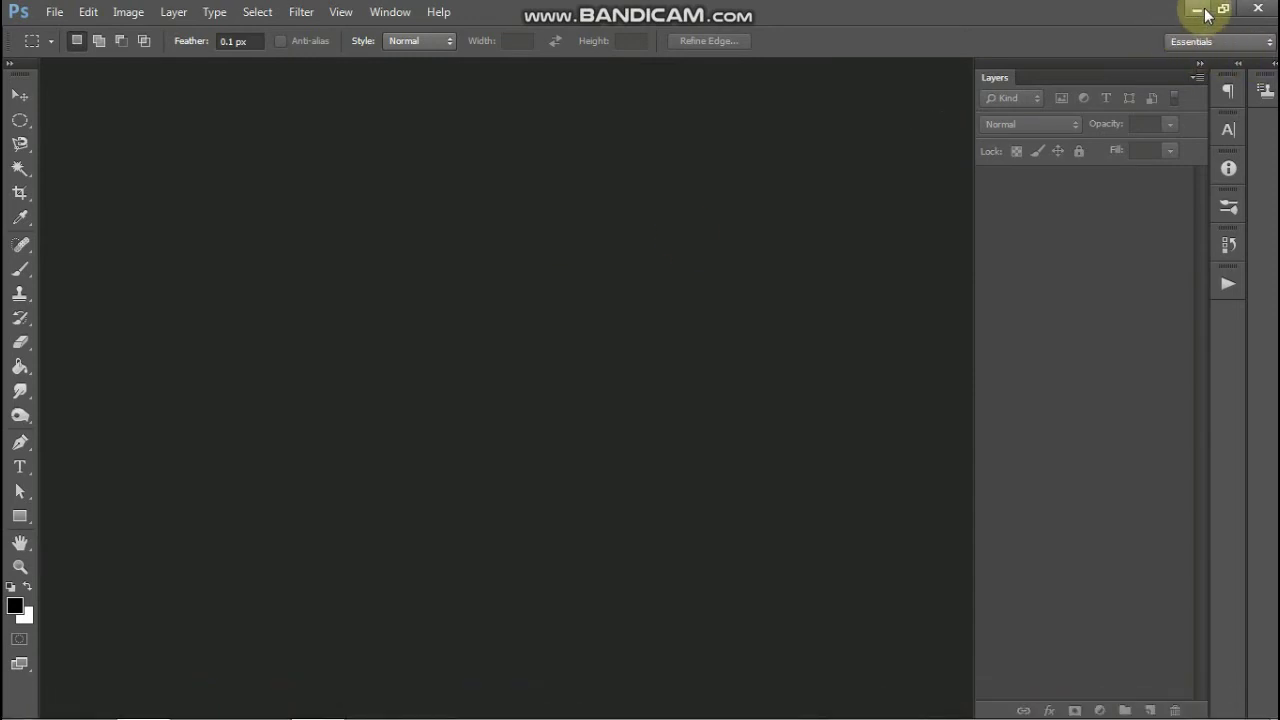
Minimize Photoshop and open the Privete folder under Photo on drive E
{"action": "left_click", "coordinate": [1197, 10]}
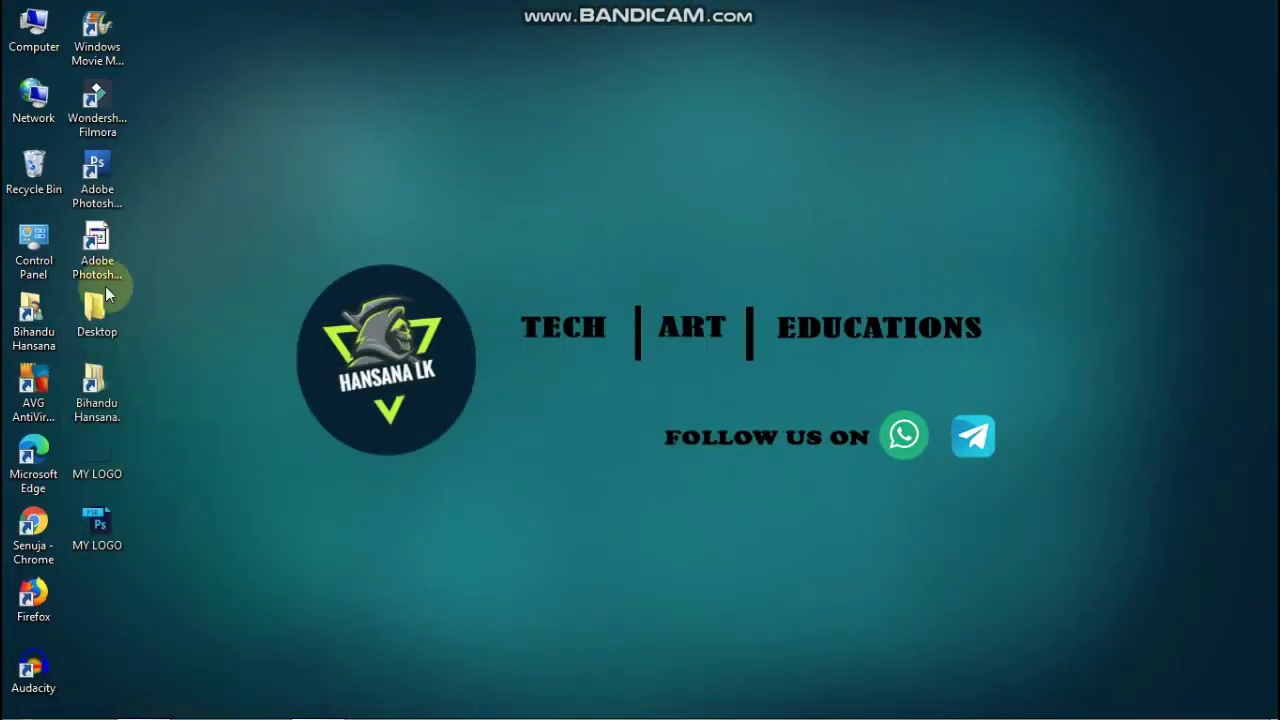
{"action": "left_click", "coordinate": [92, 377]}
{"action": "double_click", "coordinate": [92, 377]}
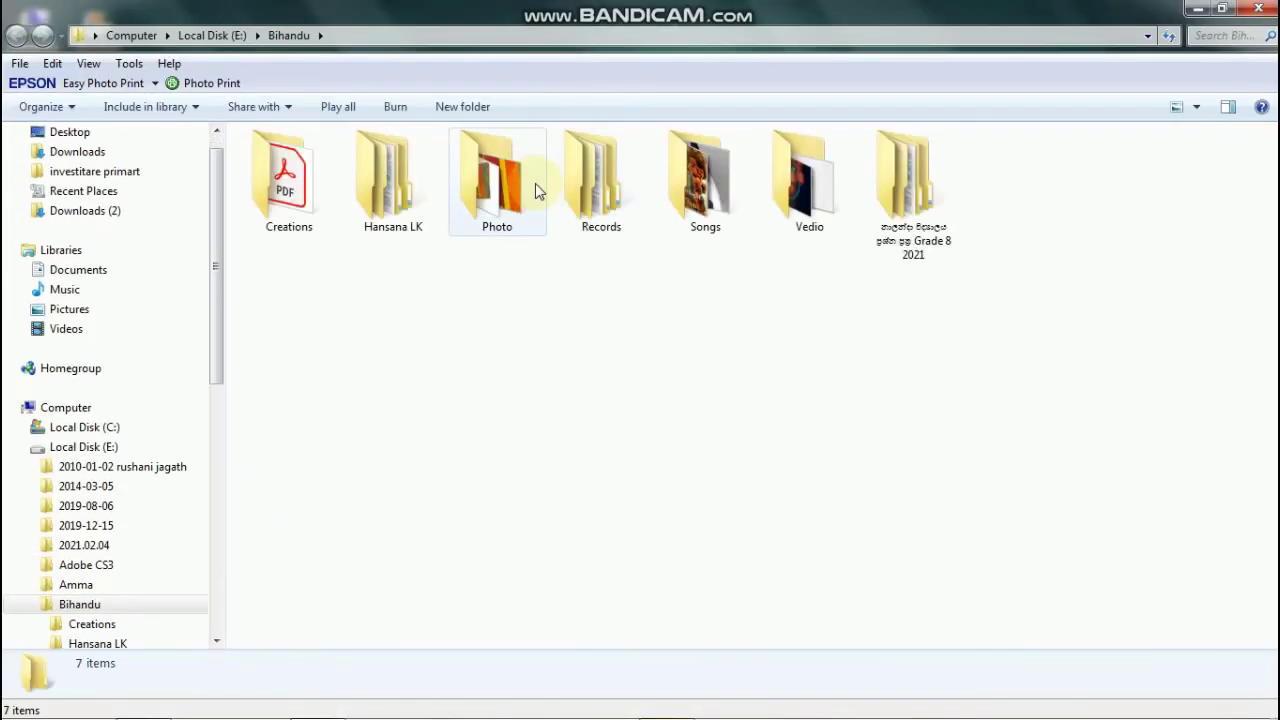
{"action": "double_click", "coordinate": [500, 190]}
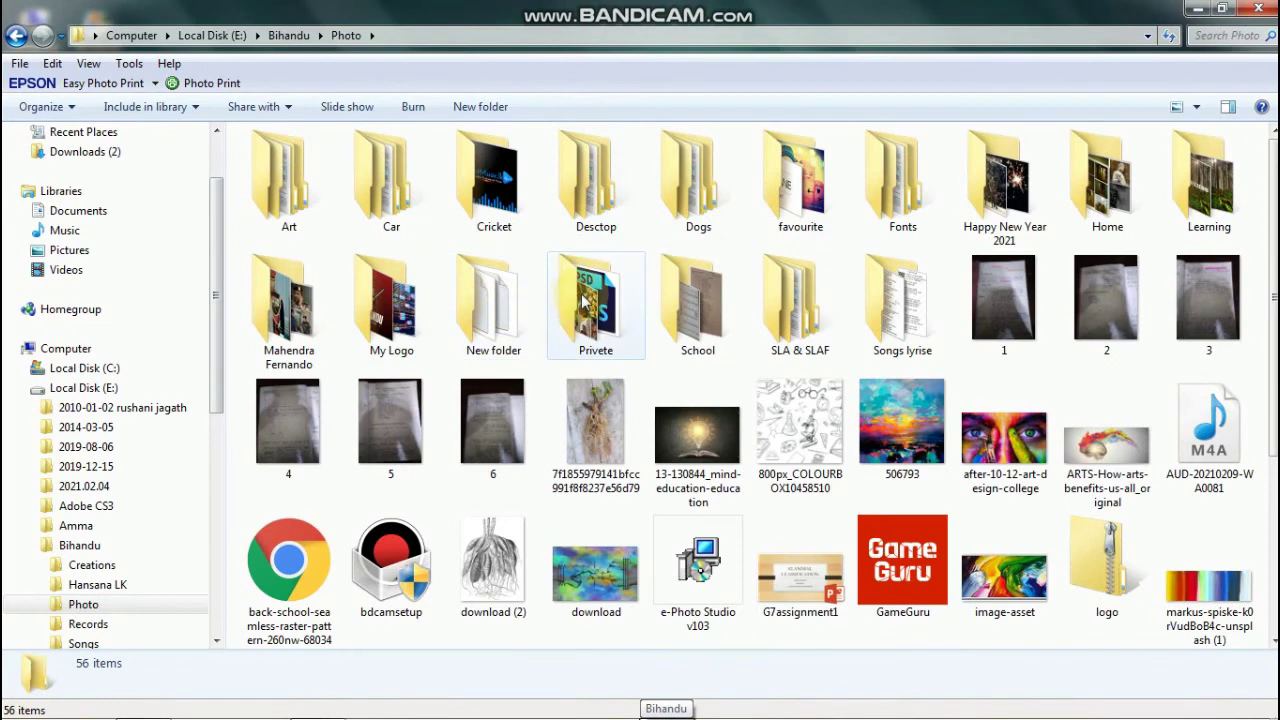
{"action": "double_click", "coordinate": [585, 301]}
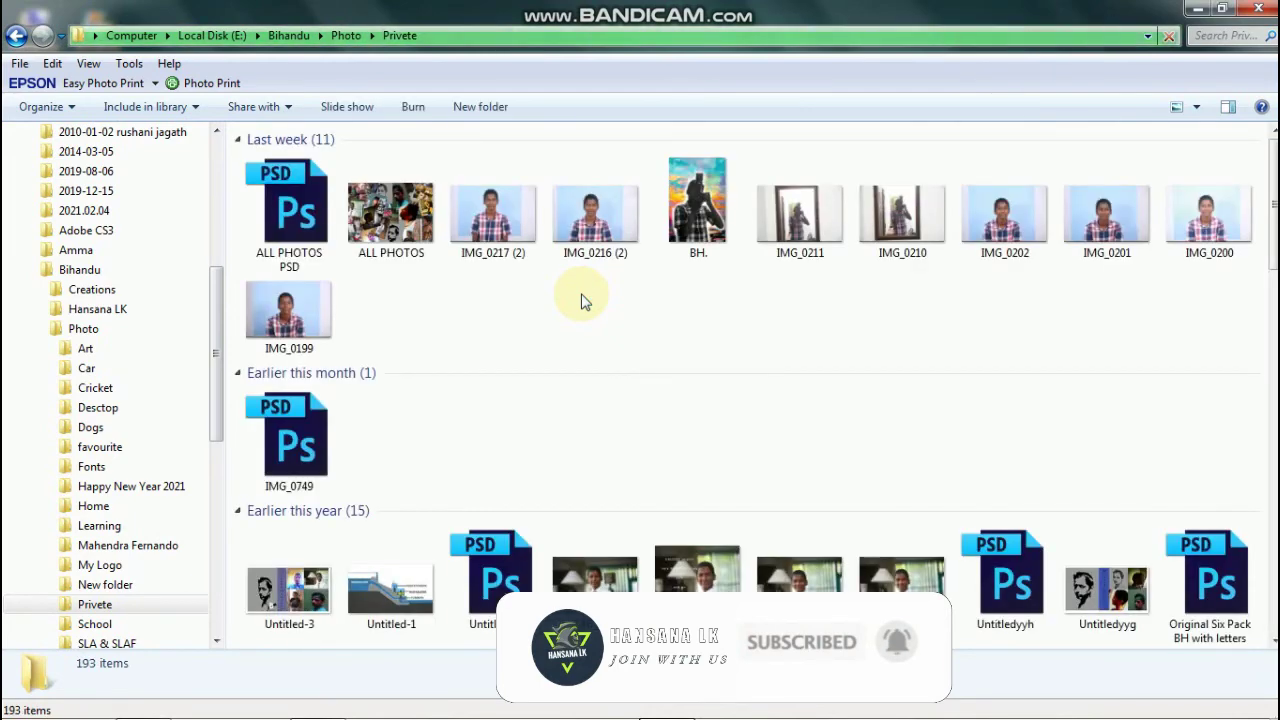
Drag the Layer 0 portrait photo from Privete onto Photoshop
{"action": "scroll", "coordinate": [585, 300], "scroll_direction": "down", "scroll_amount": 5}
{"action": "scroll", "coordinate": [750, 380], "scroll_direction": "down", "scroll_amount": 5}
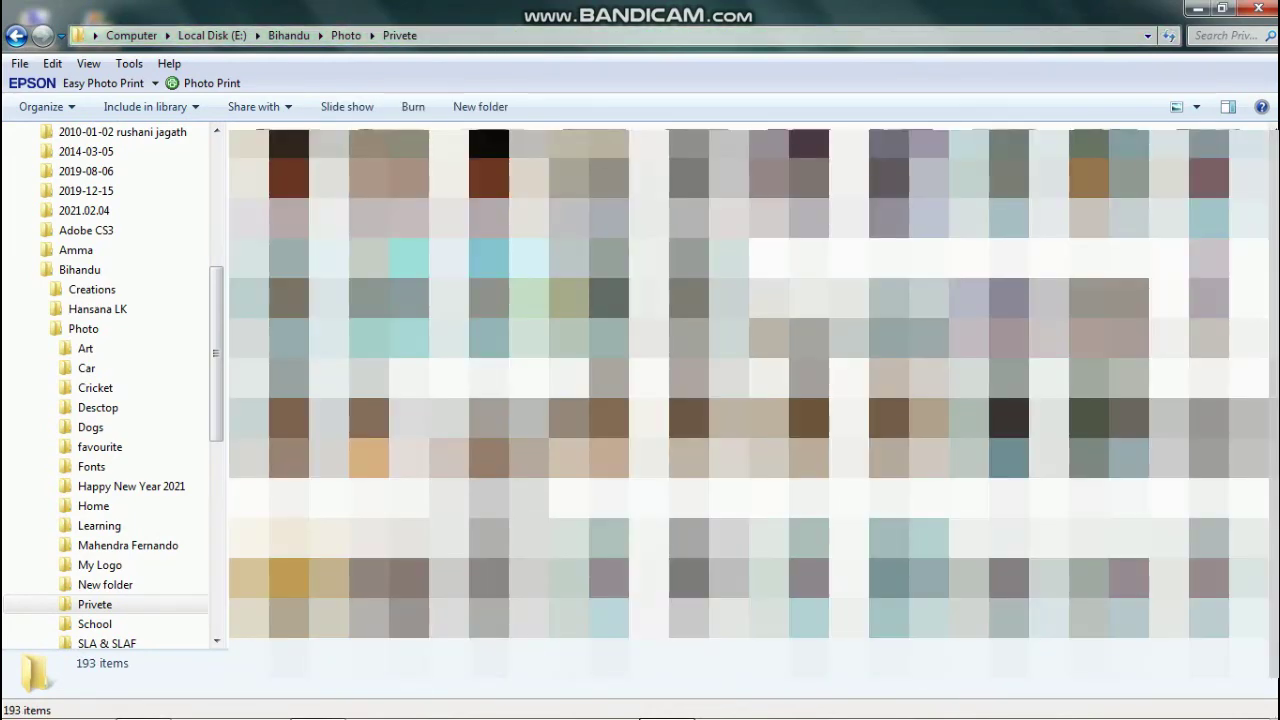
{"action": "scroll", "coordinate": [690, 300], "scroll_direction": "down", "scroll_amount": 5}
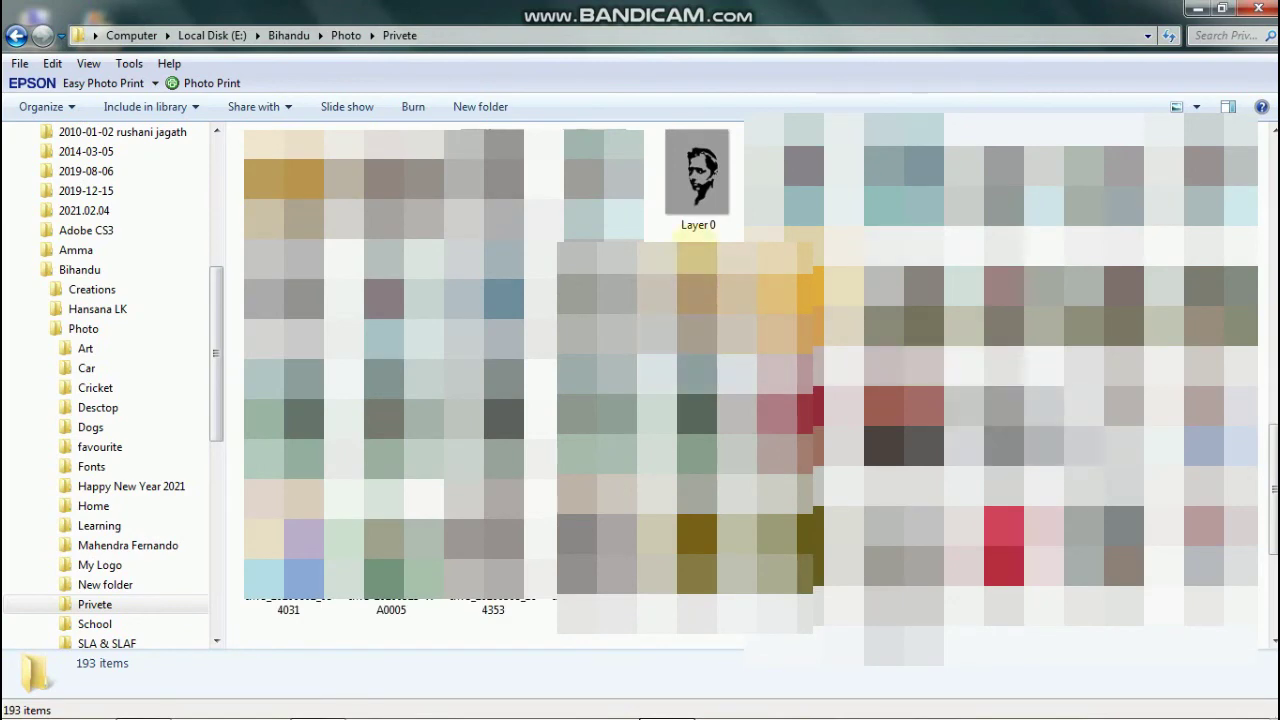
{"action": "left_click", "coordinate": [690, 160]}
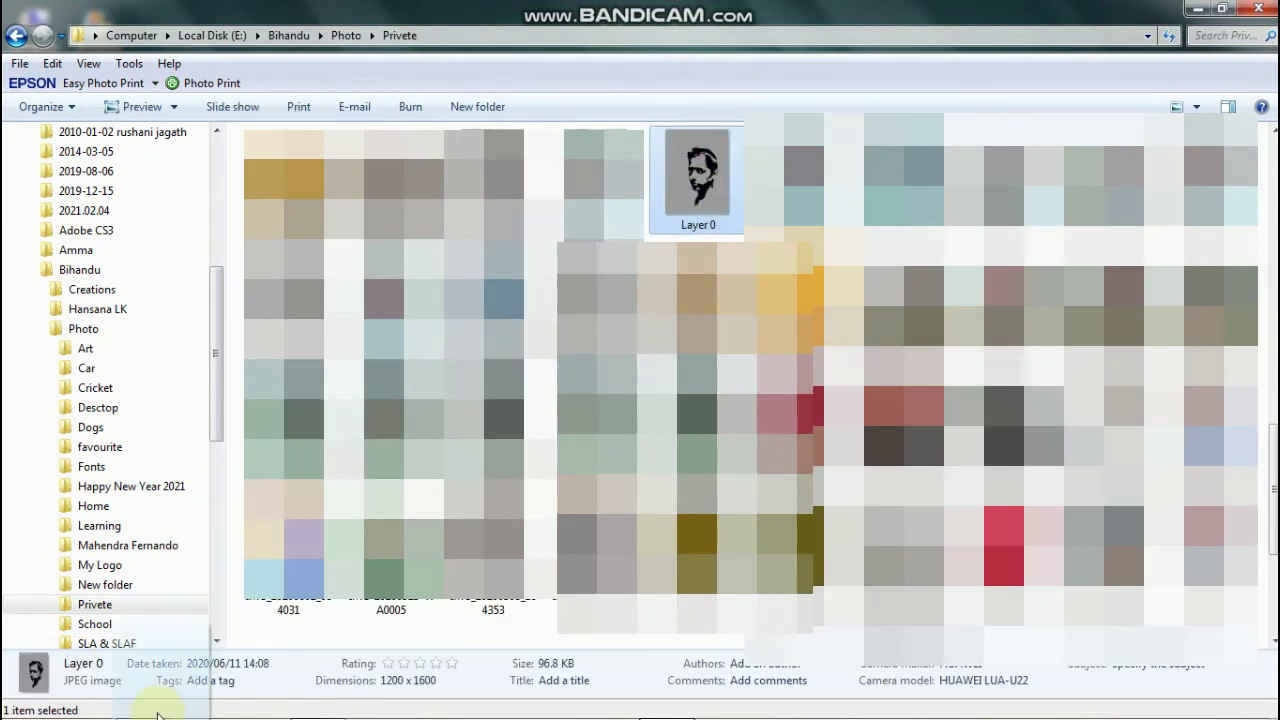
{"action": "mouse_move", "coordinate": [697, 175]}
{"action": "left_mouse_down"}
{"action": "mouse_move", "coordinate": [529, 220]}
{"action": "mouse_move", "coordinate": [552, 264]}
{"action": "left_mouse_up"}
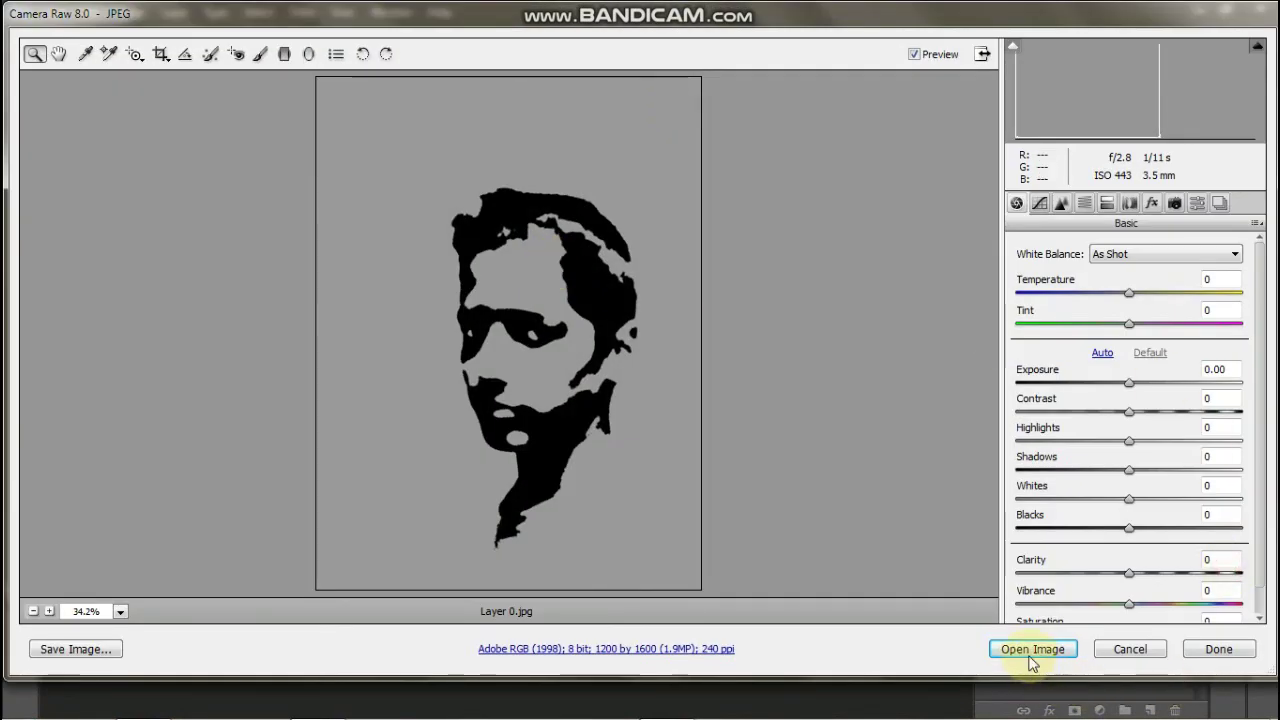
Open Layer 0.jpg from Camera Raw as a Photoshop document, then minimize Photoshop
{"action": "left_click", "coordinate": [1030, 648]}
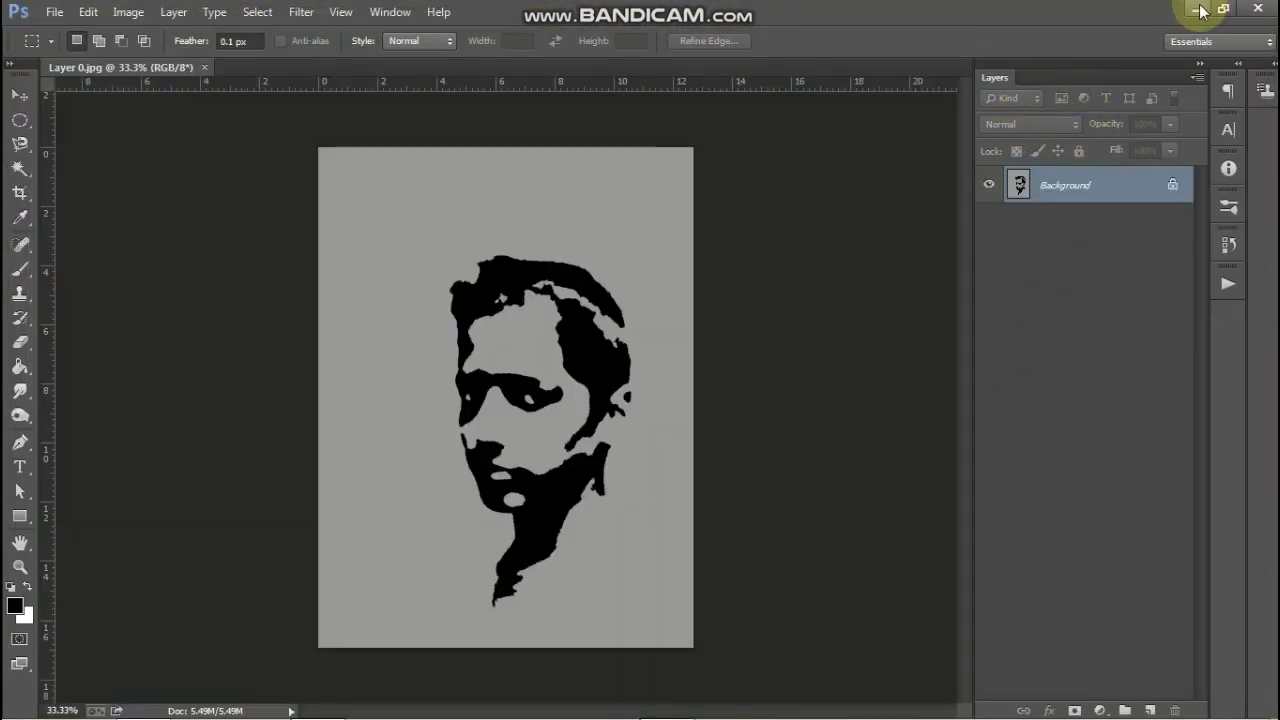
{"action": "left_click", "coordinate": [1201, 10]}
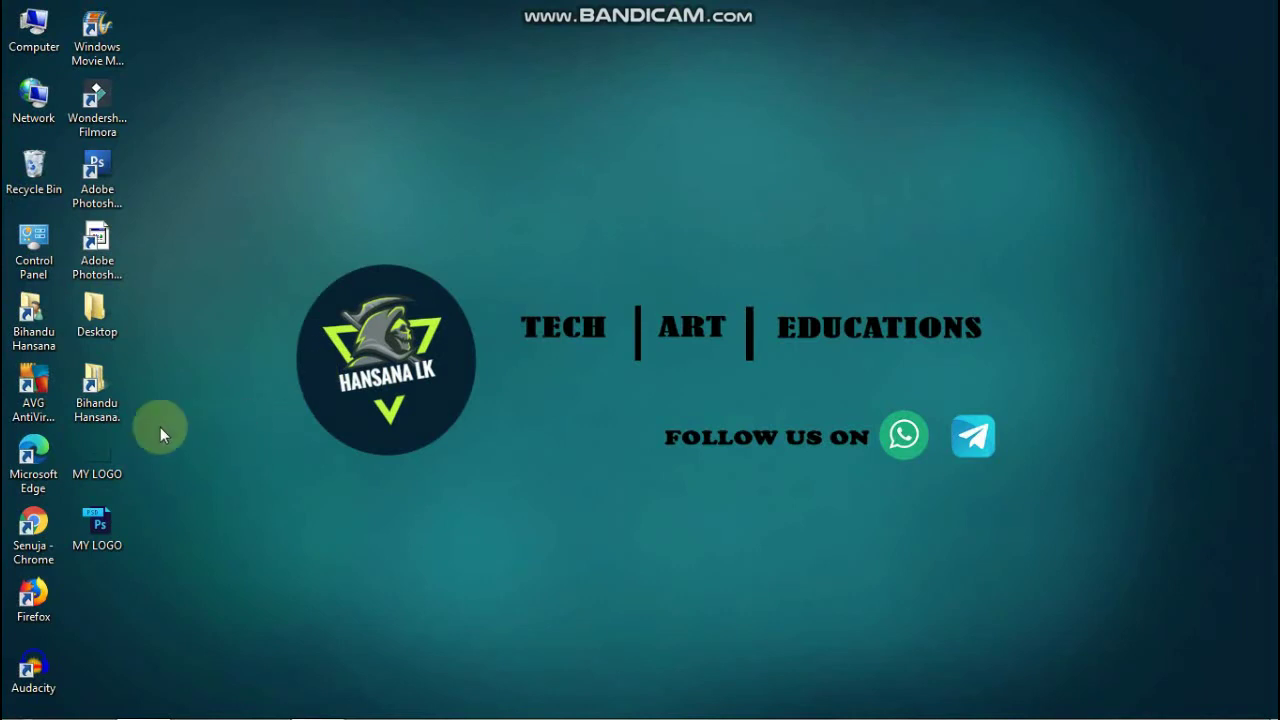
Drop MY LOGO onto the portrait, shrink it slightly, and commit it at lower right
{"action": "left_click_drag", "start_coordinate": [106, 452], "coordinate": [154, 470]}
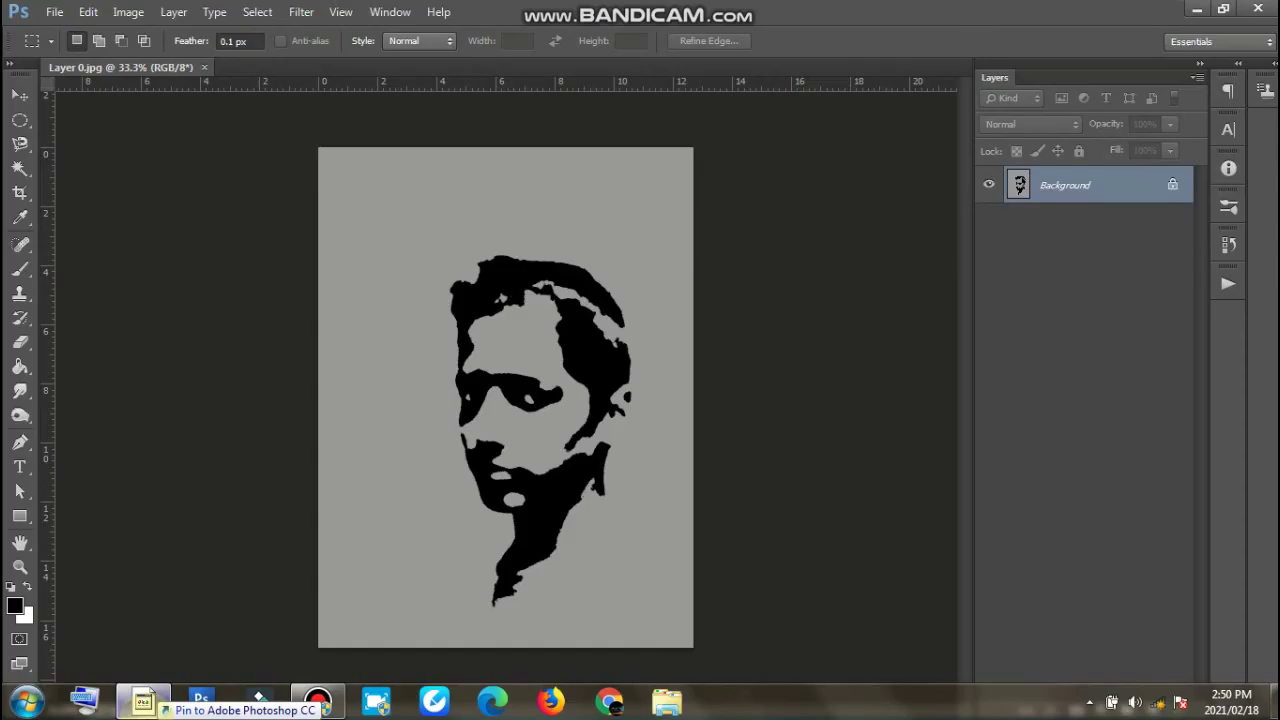
{"action": "left_click_drag", "start_coordinate": [154, 712], "coordinate": [452, 382]}
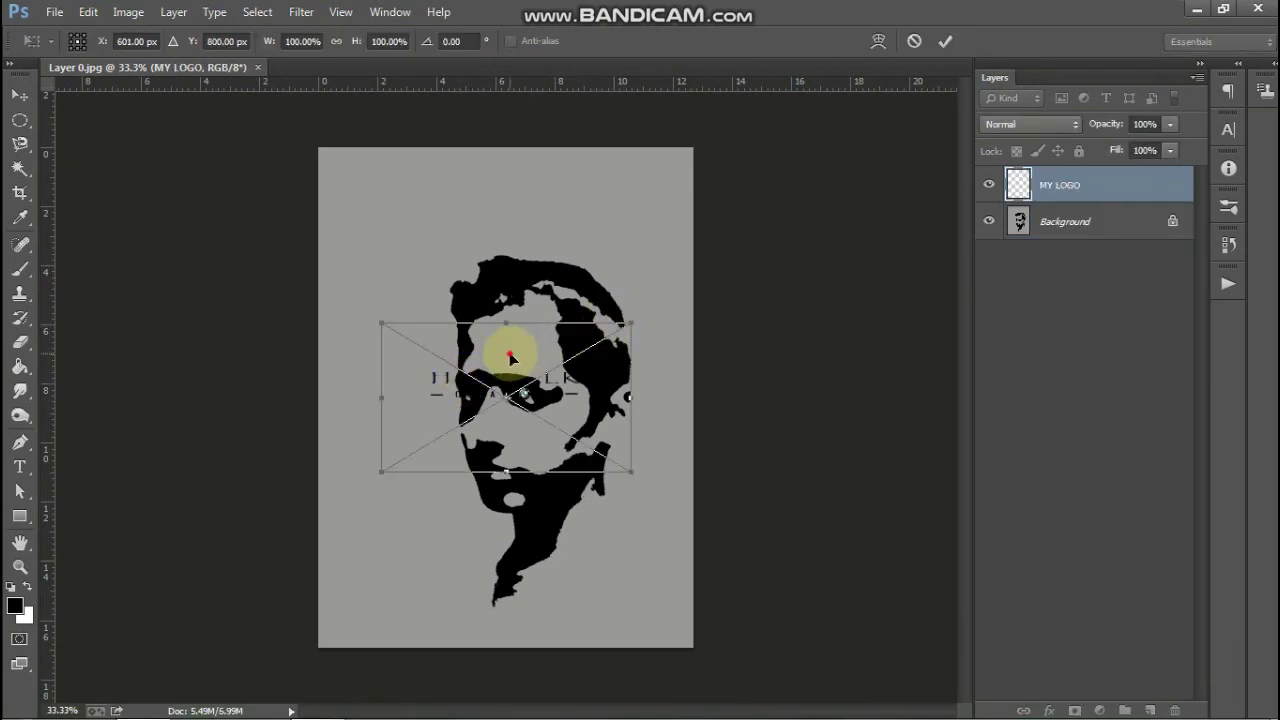
{"action": "mouse_move", "coordinate": [515, 390]}
{"action": "left_mouse_down"}
{"action": "mouse_move", "coordinate": [507, 484]}
{"action": "mouse_move", "coordinate": [613, 571]}
{"action": "left_mouse_up"}
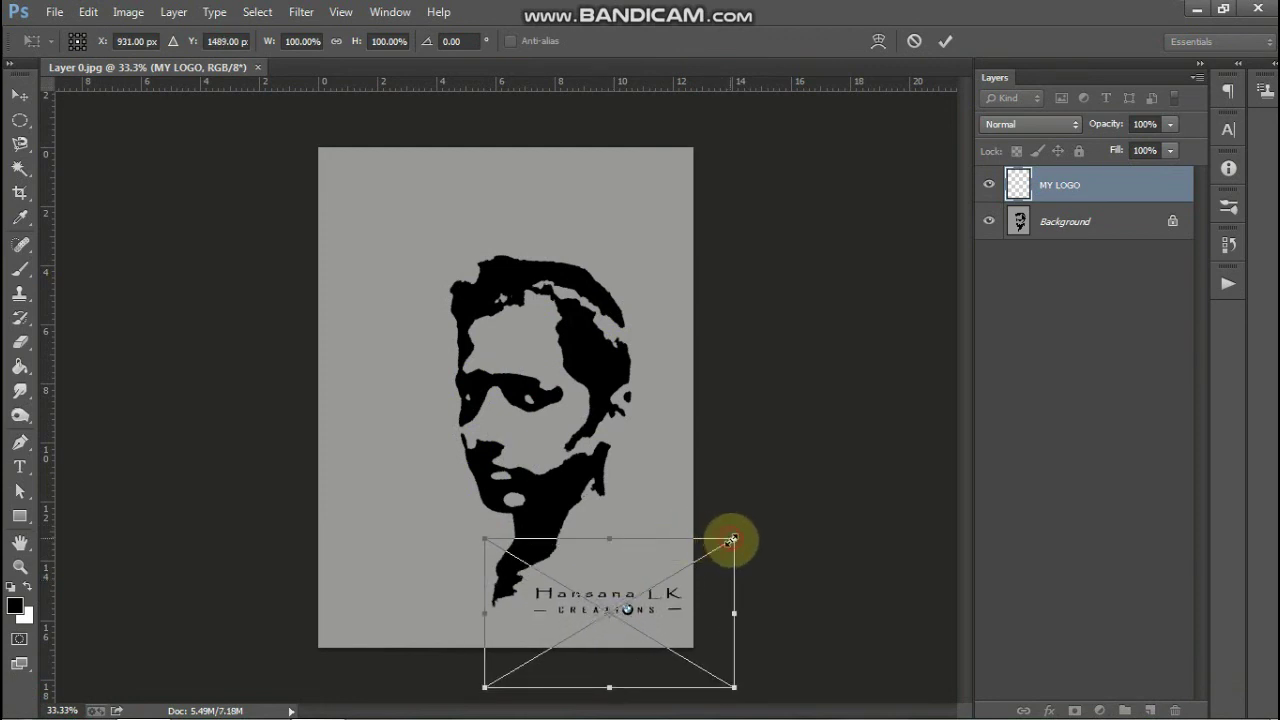
{"action": "left_click_drag", "start_coordinate": [731, 540], "coordinate": [725, 545]}
{"action": "mouse_move", "coordinate": [633, 580]}
{"action": "left_mouse_down"}
{"action": "mouse_move", "coordinate": [633, 591]}
{"action": "mouse_move", "coordinate": [445, 494]}
{"action": "mouse_move", "coordinate": [624, 590]}
{"action": "left_mouse_up"}
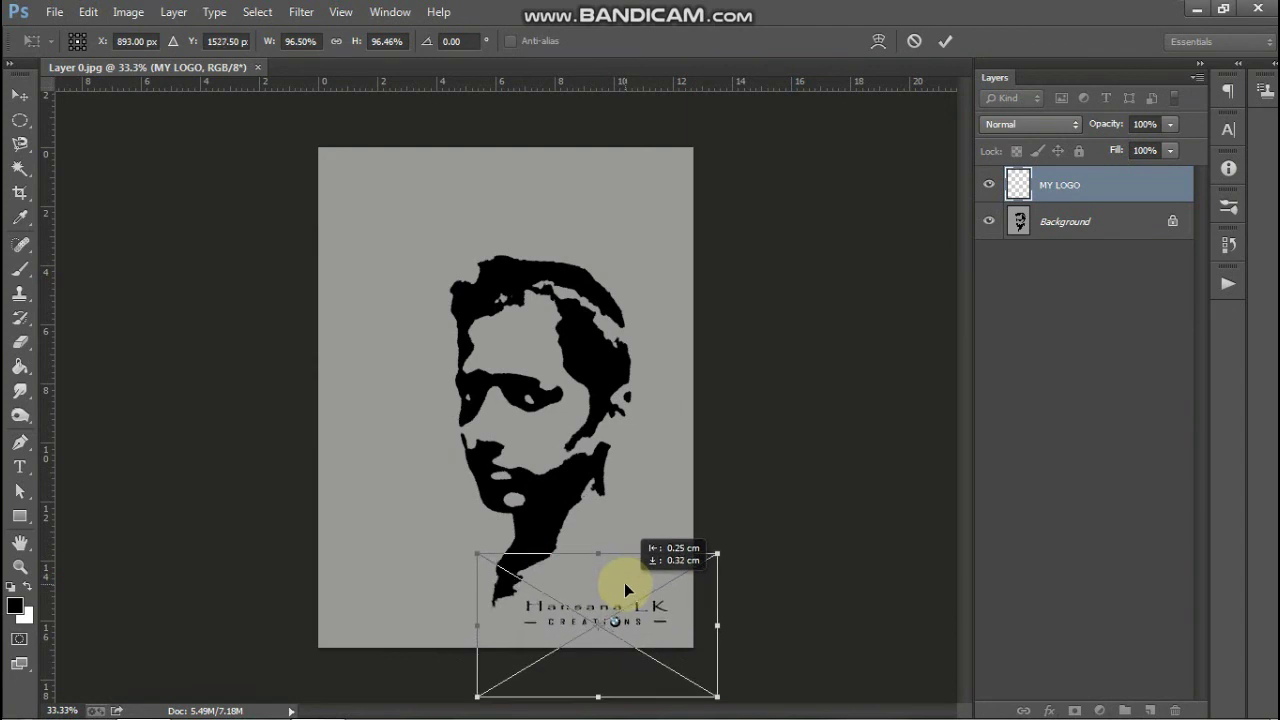
{"action": "key", "text": "Return"}
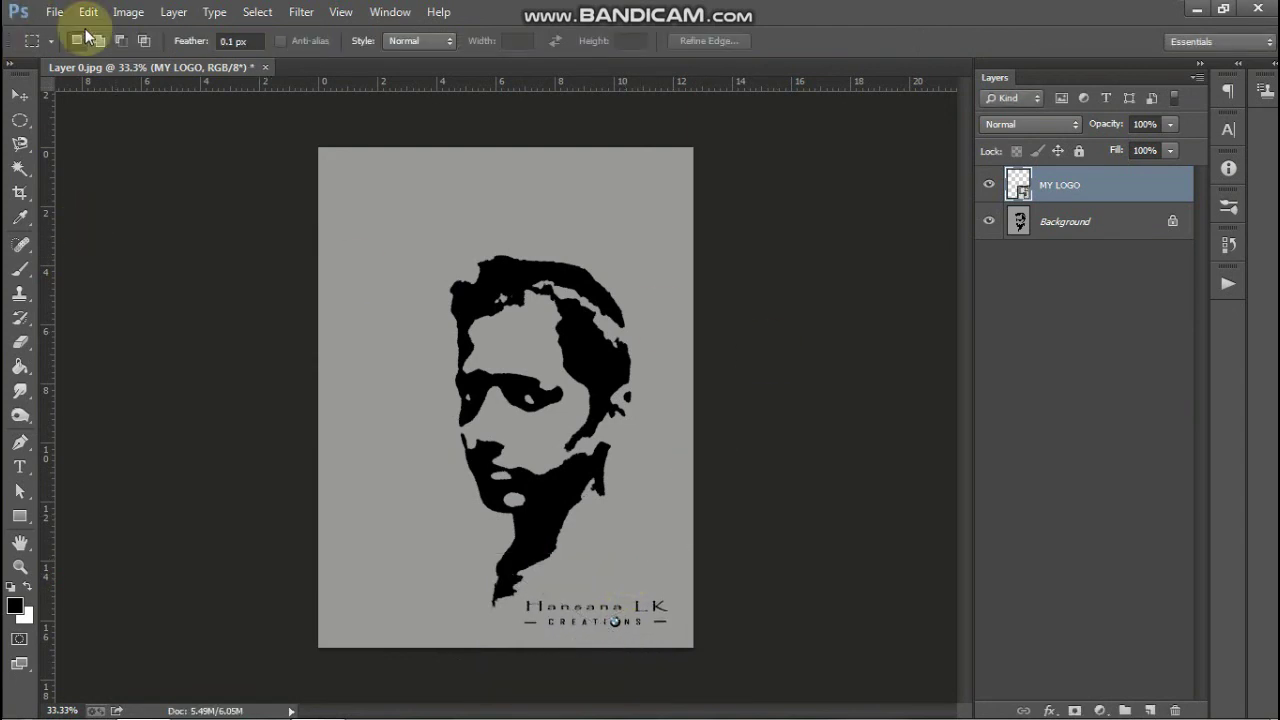
Start Save As with JPEG format and the Desktop as the save location
{"action": "left_click", "coordinate": [54, 12]}
{"action": "left_click", "coordinate": [139, 236]}
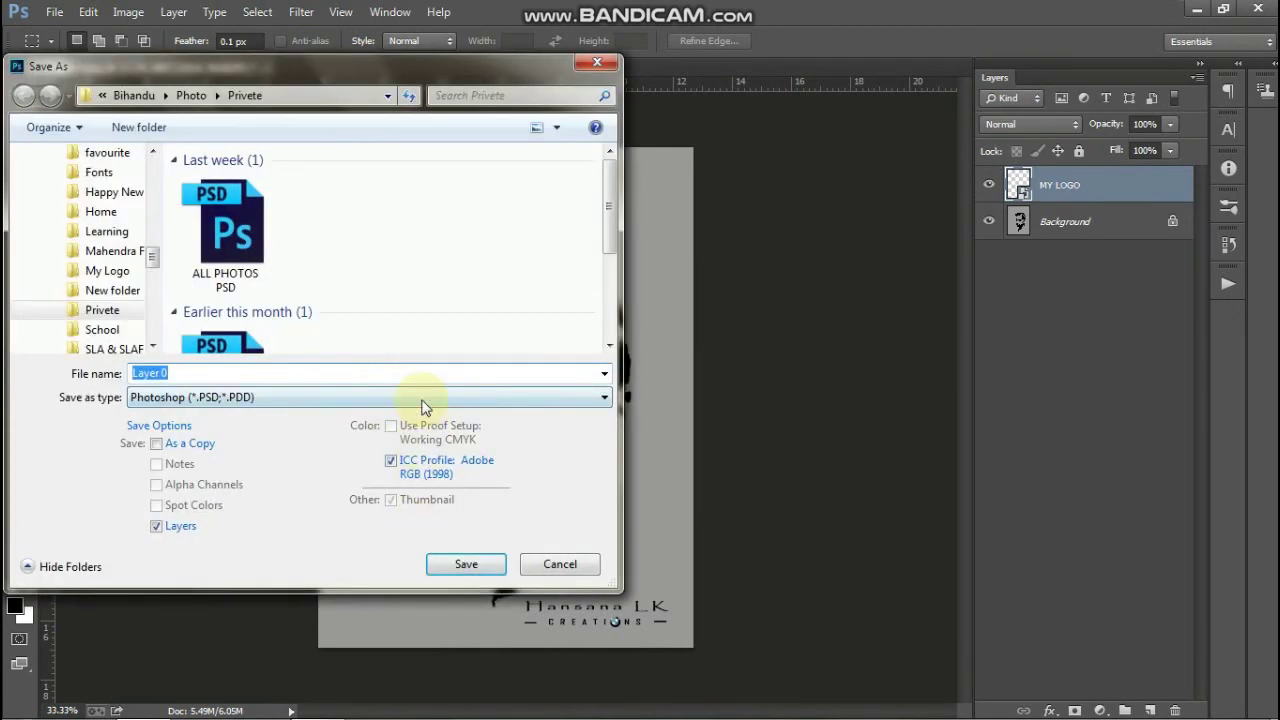
{"action": "left_click", "coordinate": [421, 399]}
{"action": "left_click", "coordinate": [357, 528]}
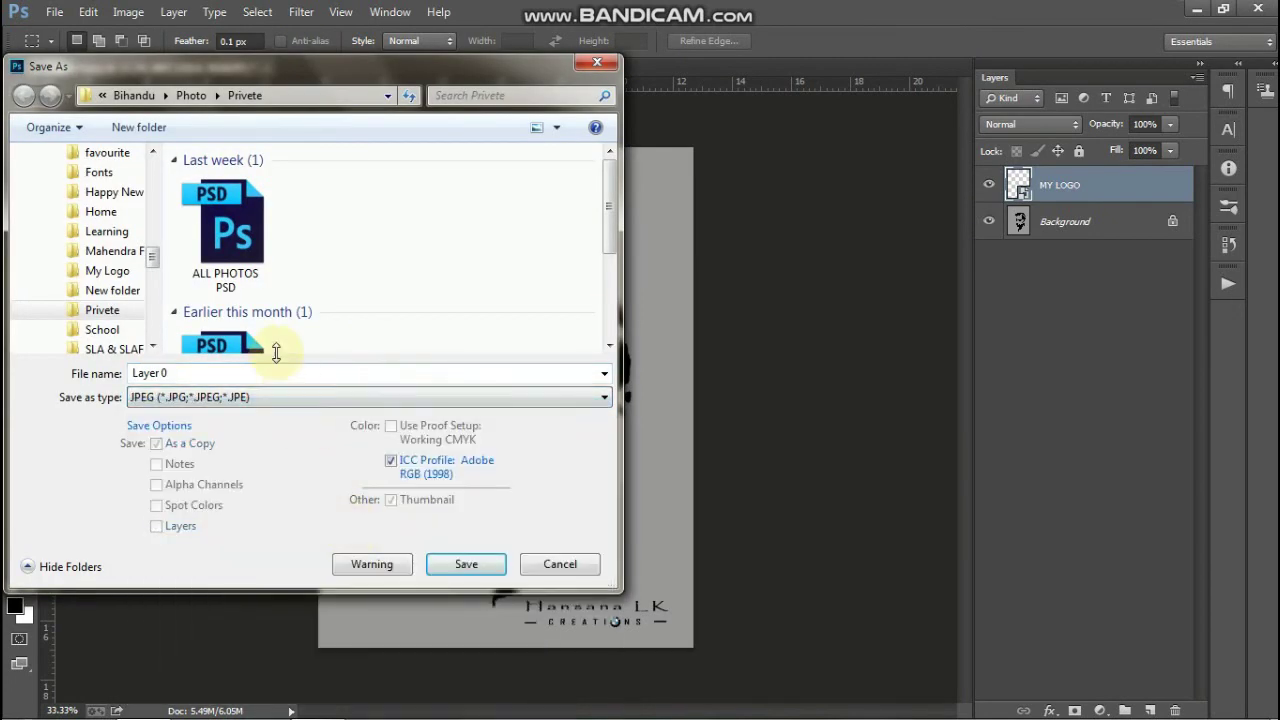
{"action": "left_click_drag", "start_coordinate": [154, 256], "coordinate": [148, 160]}
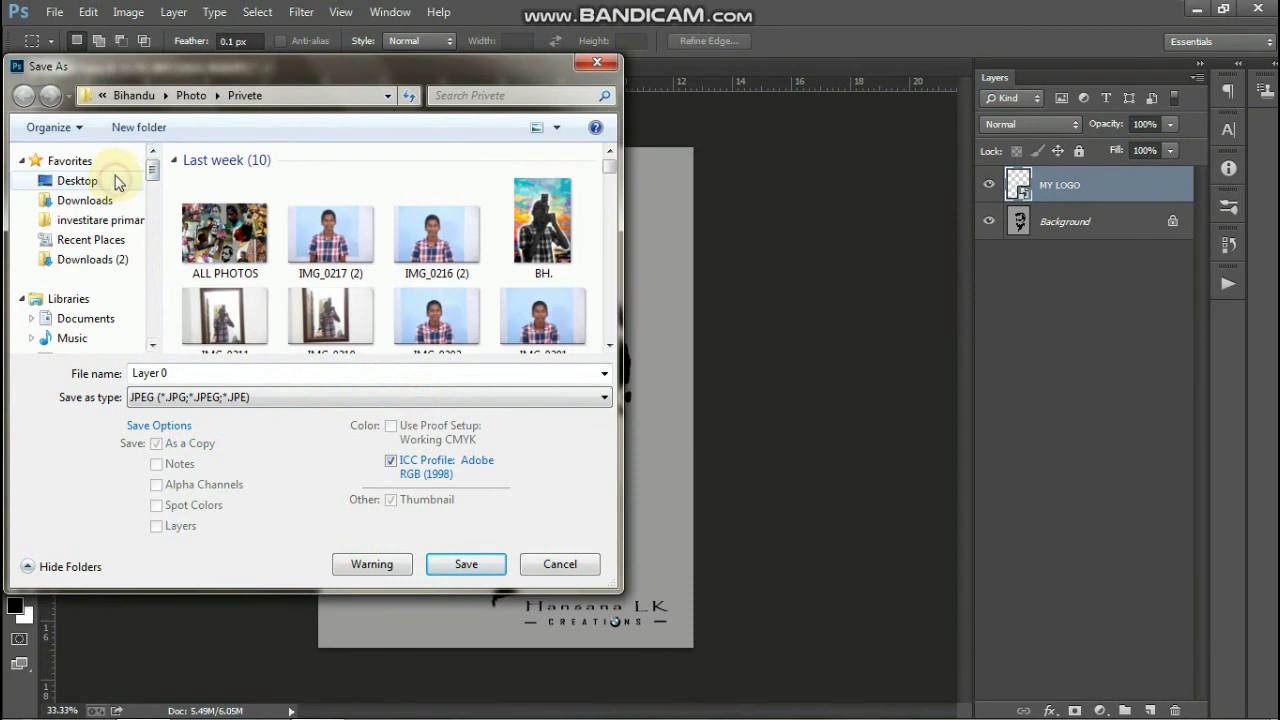
{"action": "left_click", "coordinate": [117, 182]}
Name the file MY LOGO, keep JPEG, and save with quality 12 Maximum
{"action": "left_click_drag", "start_coordinate": [179, 371], "coordinate": [113, 373]}
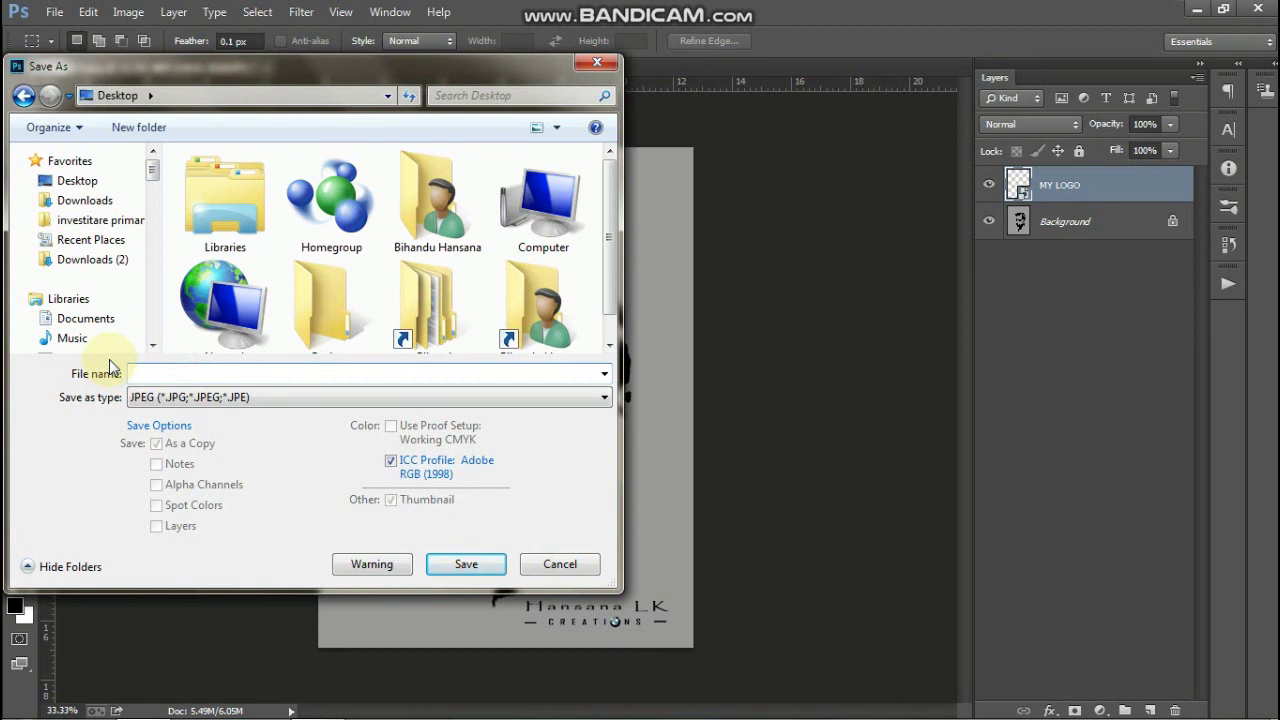
{"action": "type", "text": "MY"}
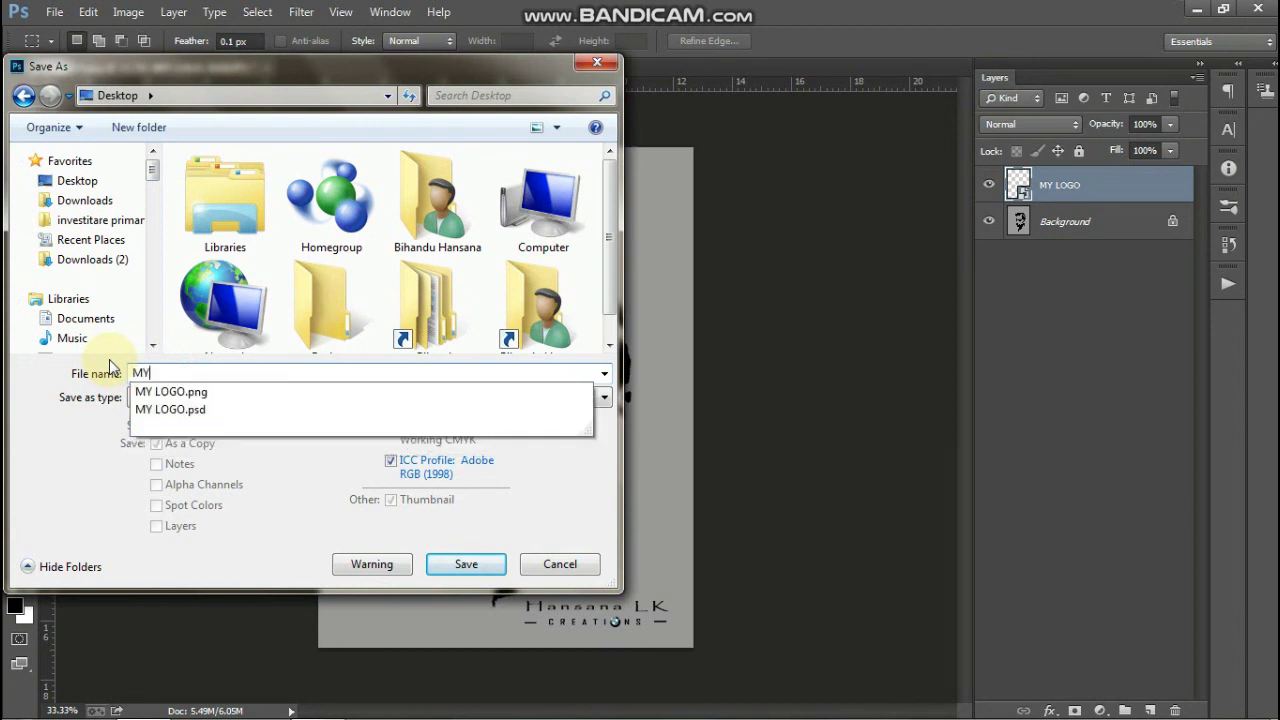
{"action": "left_click", "coordinate": [185, 392]}
{"action": "key", "text": "BackSpace"}
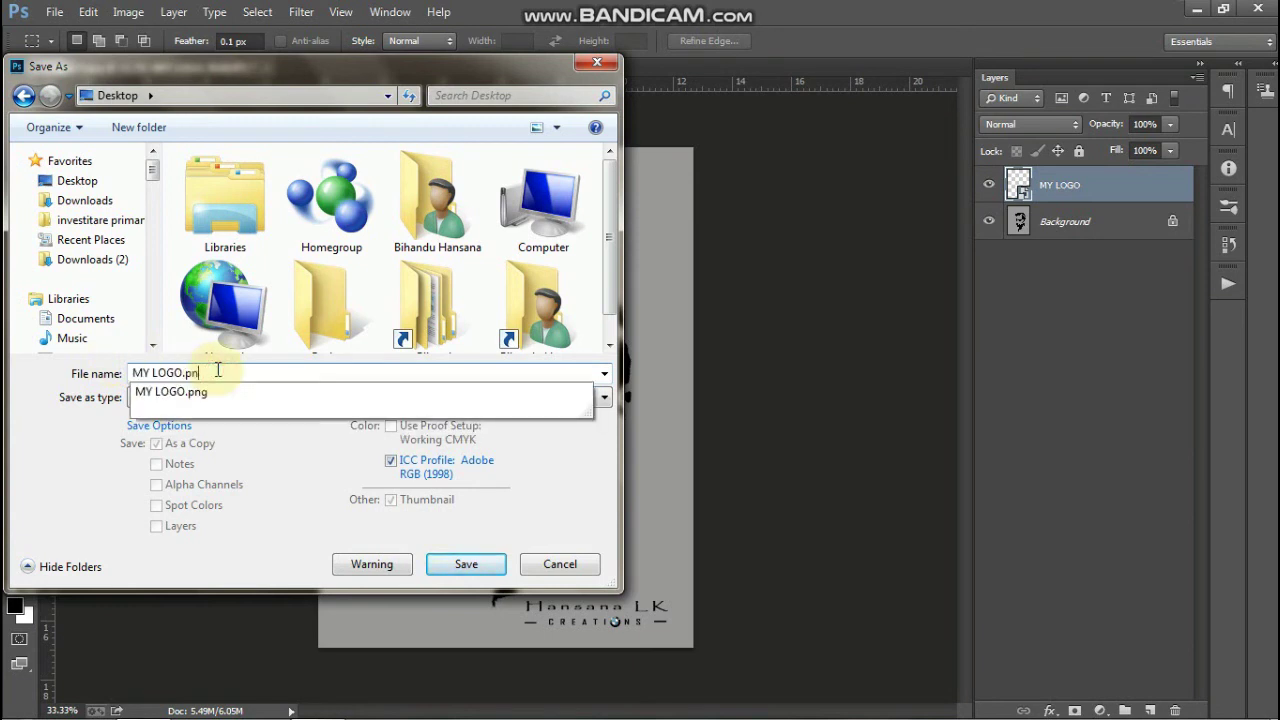
{"action": "key", "text": "BackSpace"}
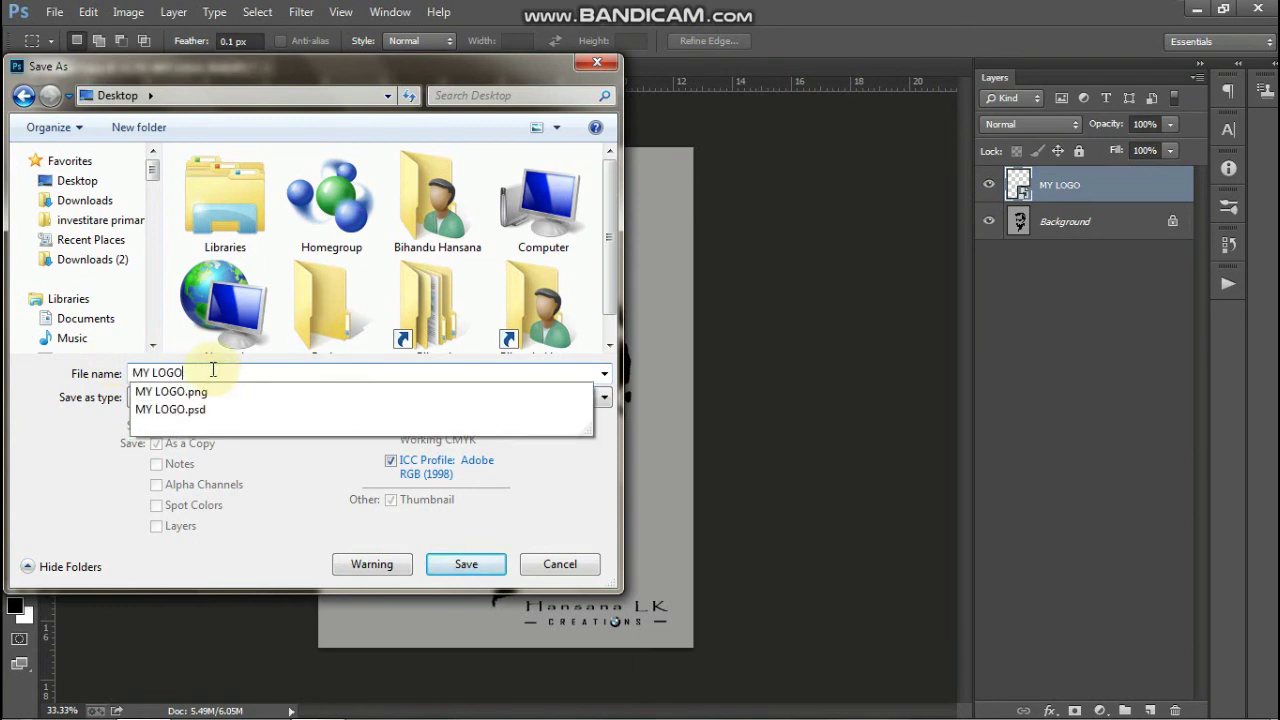
{"action": "left_click", "coordinate": [62, 450]}
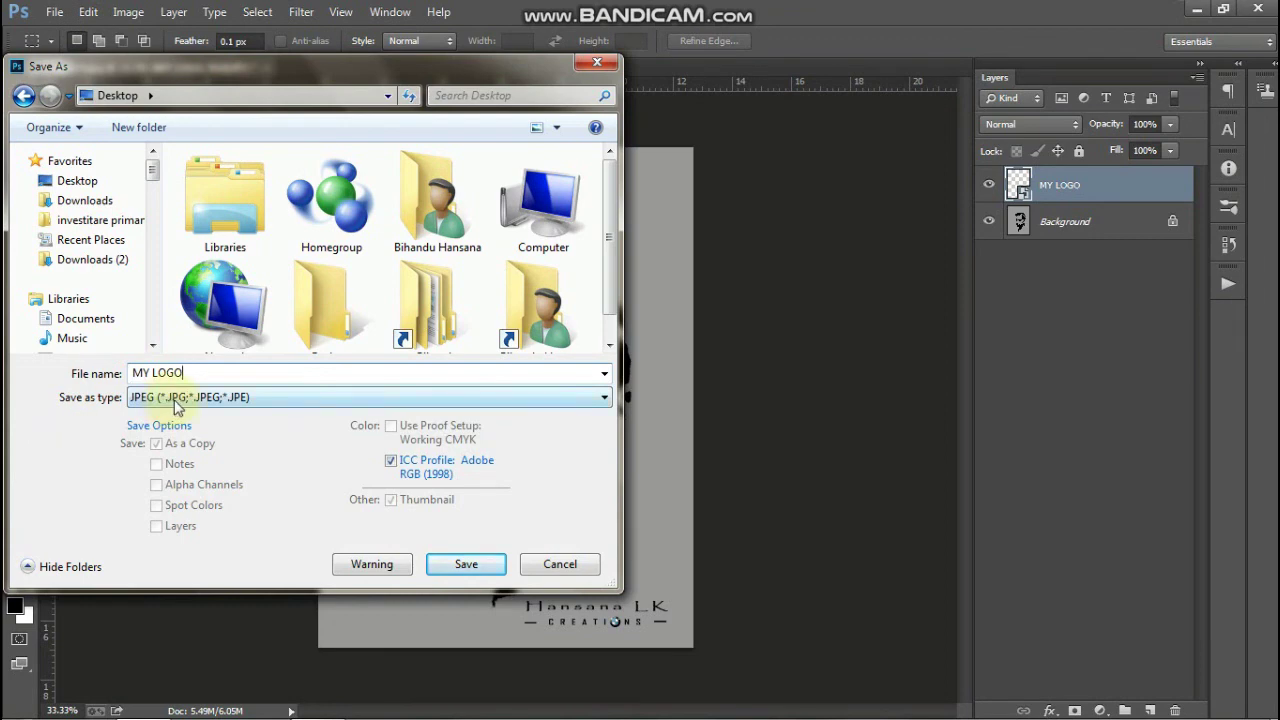
{"action": "left_click", "coordinate": [175, 399]}
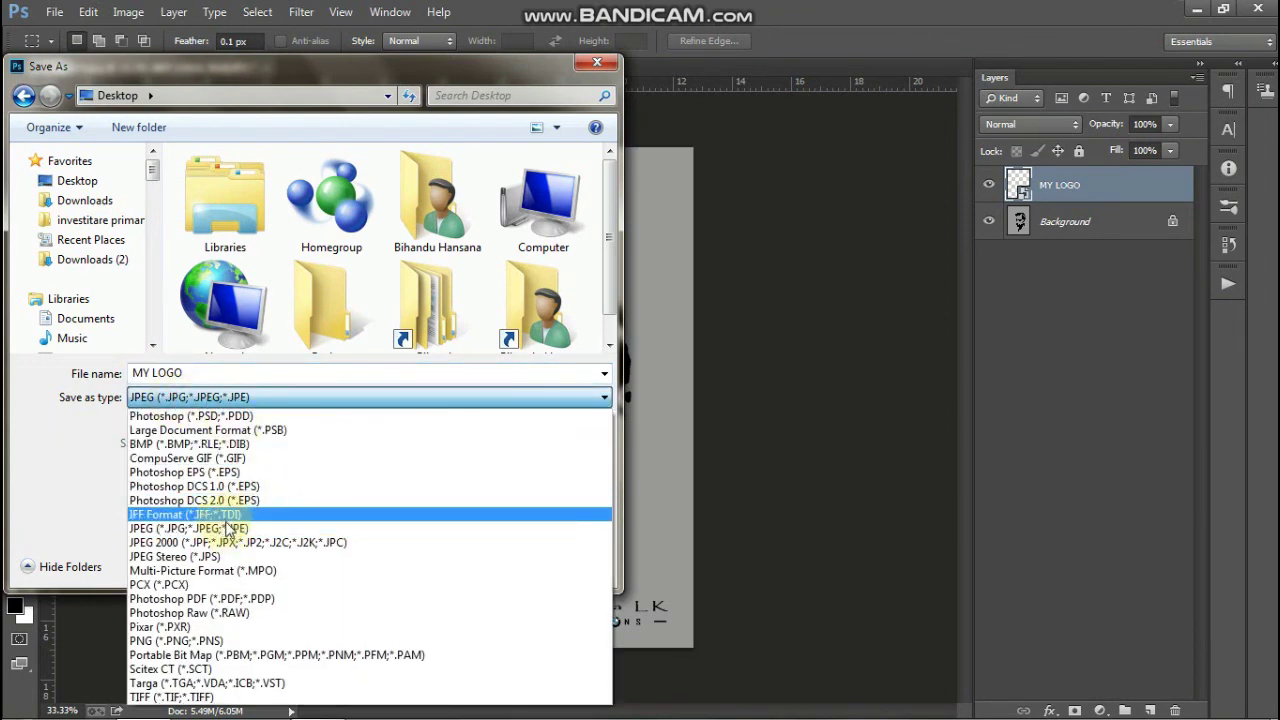
{"action": "left_click", "coordinate": [224, 528]}
{"action": "left_click", "coordinate": [470, 563]}
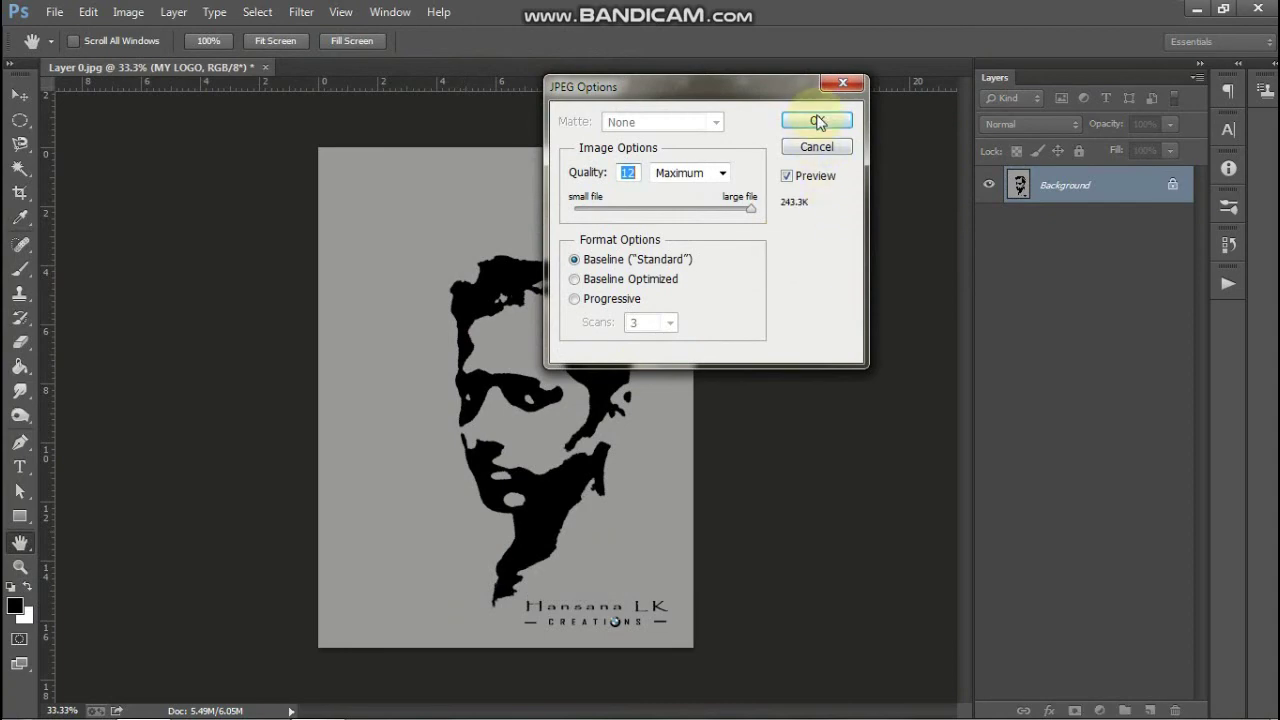
{"action": "left_click", "coordinate": [816, 120]}
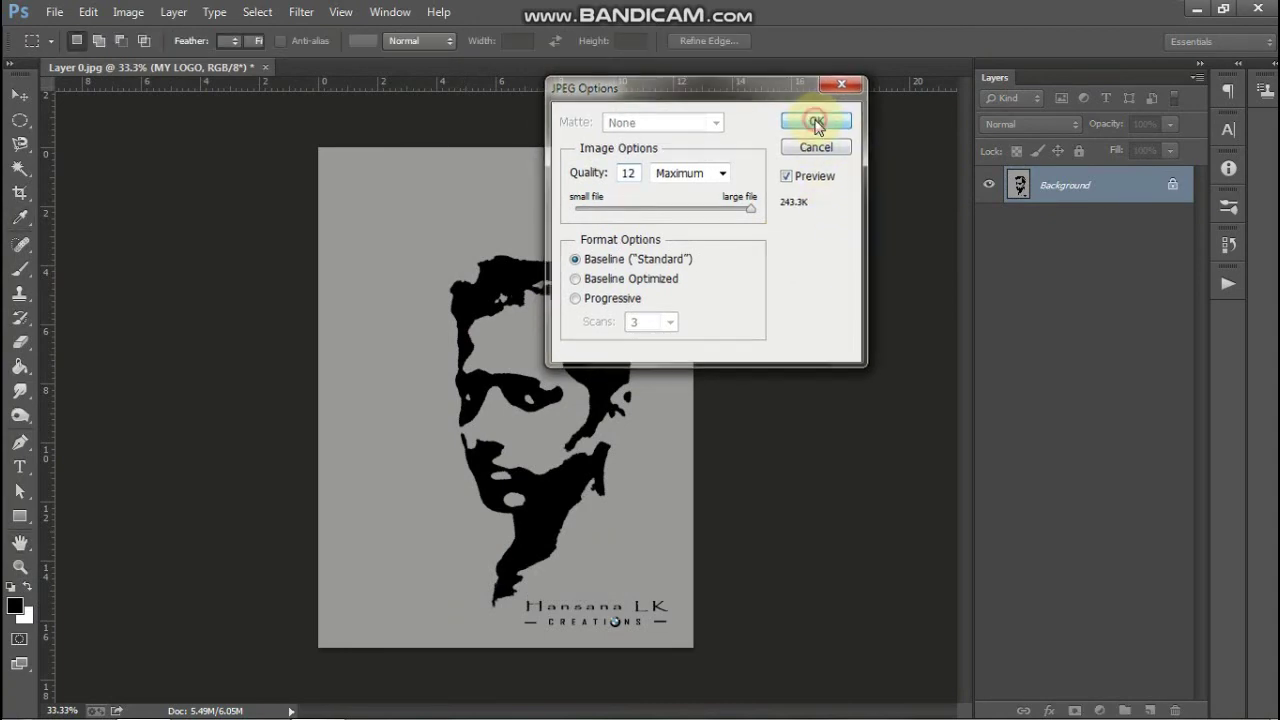
Minimize Photoshop, open the MY LOGO JPEG in Photo Viewer, and zoom in on the logo
{"action": "left_click", "coordinate": [1196, 9]}
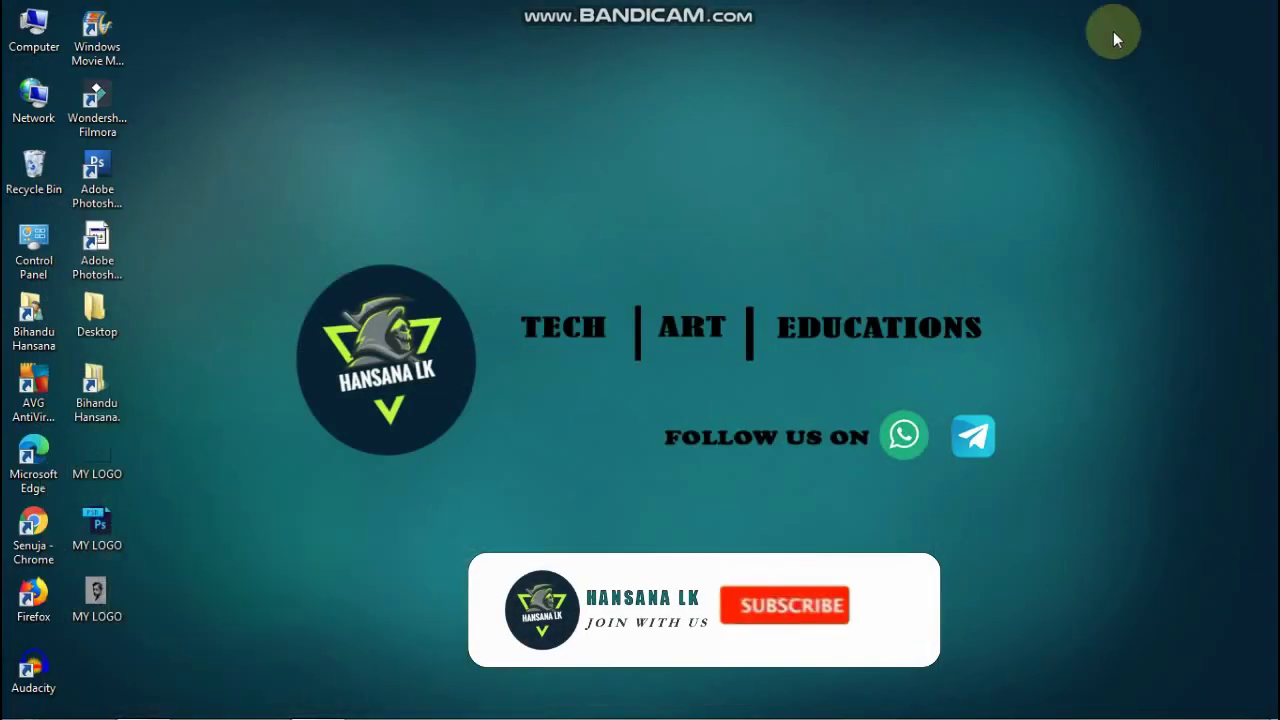
{"action": "double_click", "coordinate": [100, 595]}
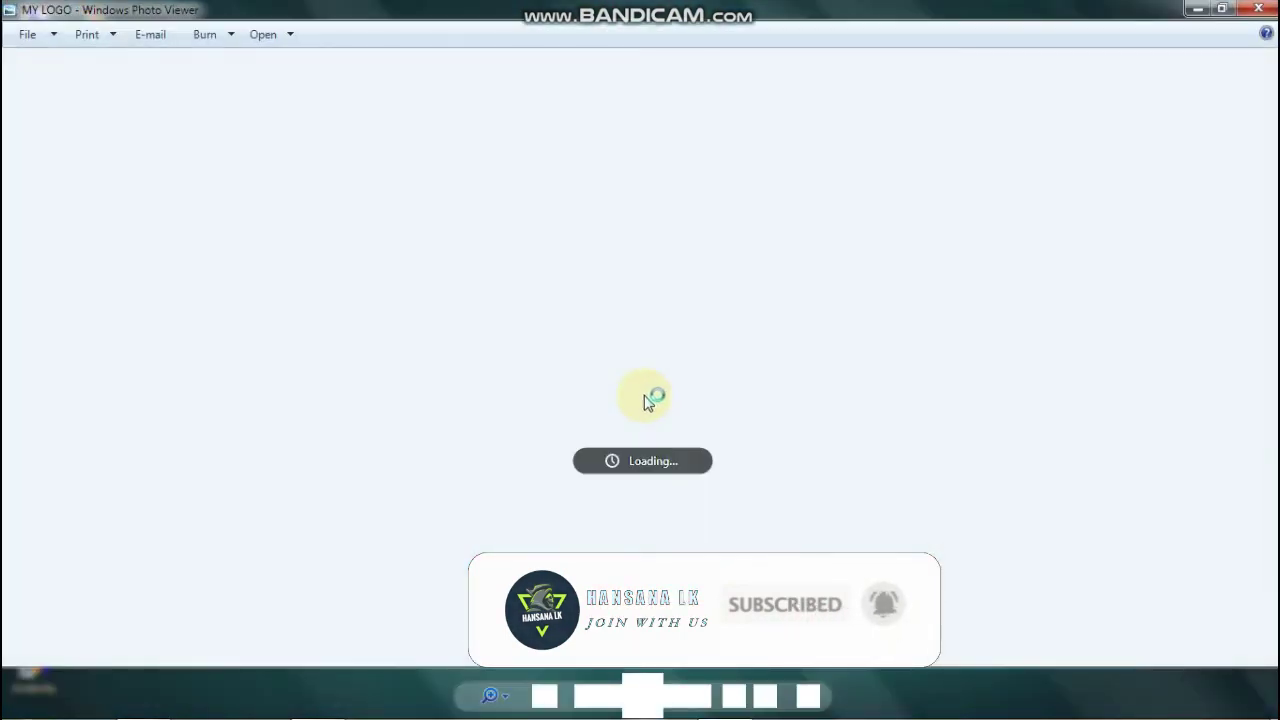
{"action": "scroll", "coordinate": [718, 481], "scroll_direction": "up", "scroll_amount": 2}
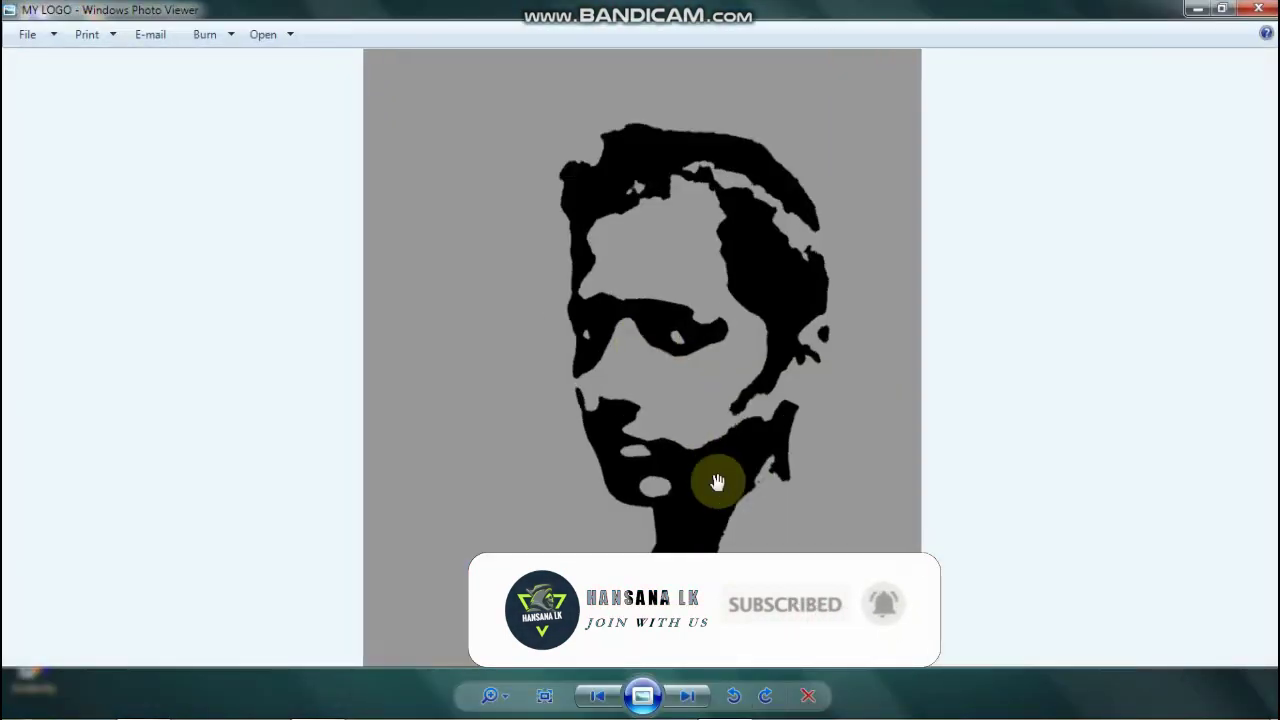
{"action": "scroll", "coordinate": [729, 514], "scroll_direction": "up", "scroll_amount": 2}
{"action": "scroll", "coordinate": [734, 537], "scroll_direction": "up", "scroll_amount": 2}
{"action": "scroll", "coordinate": [651, 374], "scroll_direction": "up", "scroll_amount": 1}
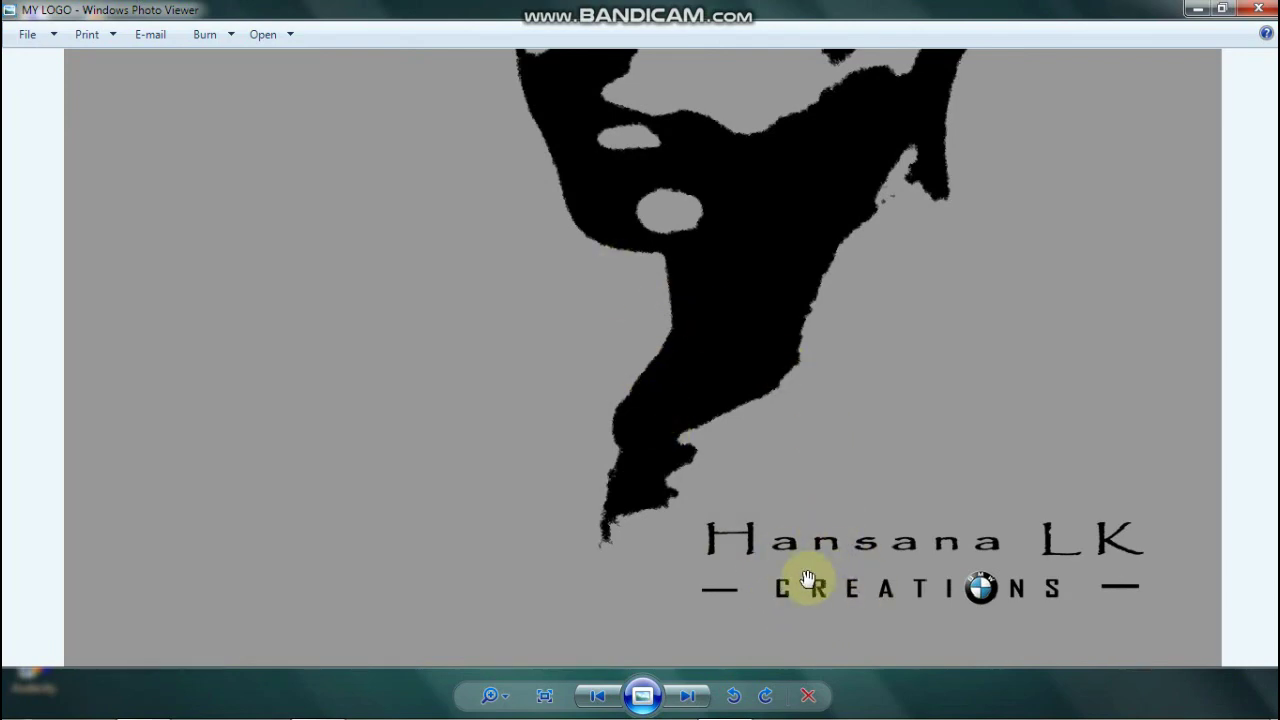
{"action": "scroll", "coordinate": [804, 568], "scroll_direction": "down", "scroll_amount": 3}
{"action": "scroll", "coordinate": [804, 566], "scroll_direction": "down", "scroll_amount": 1}
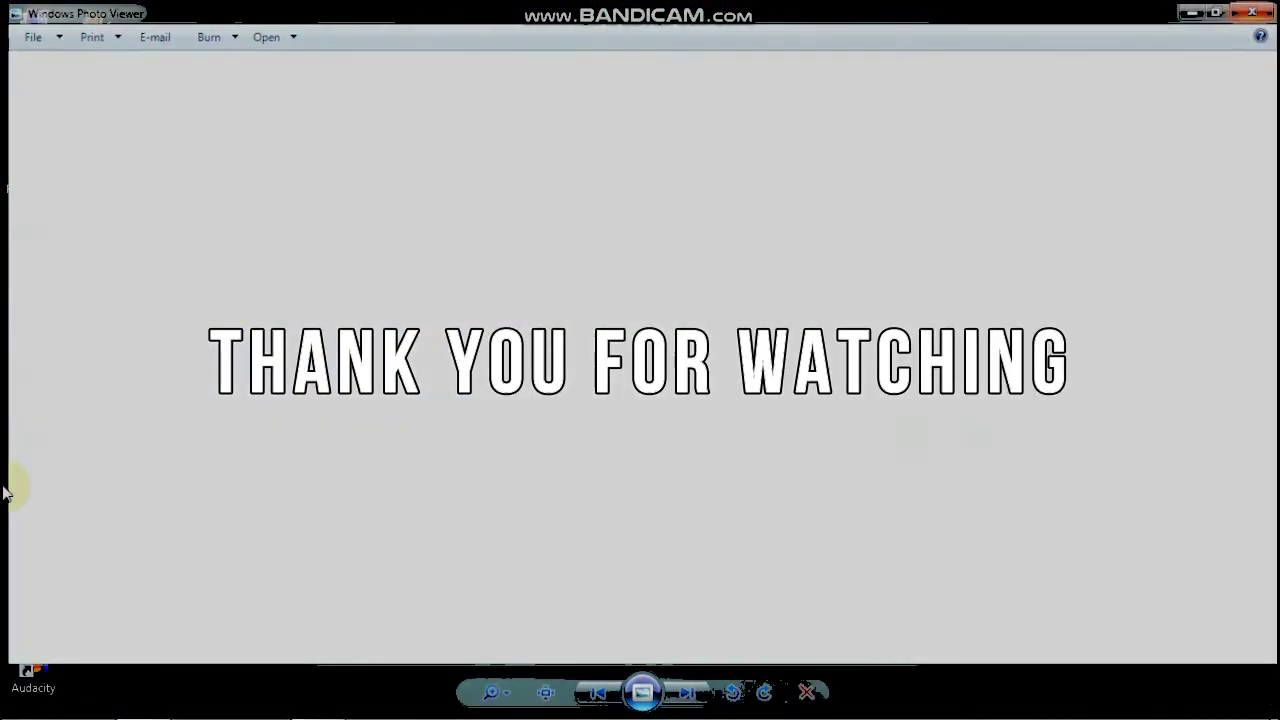